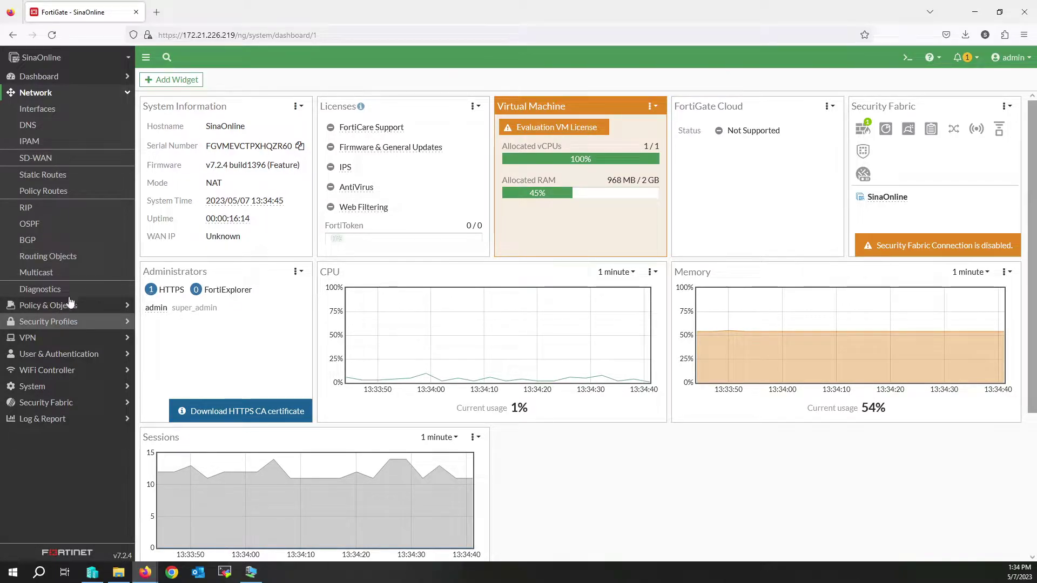
Step: Edit port1 from the Network > Interfaces list and set its alias to WAN
{"action": "left_click", "coordinate": [49, 114]}
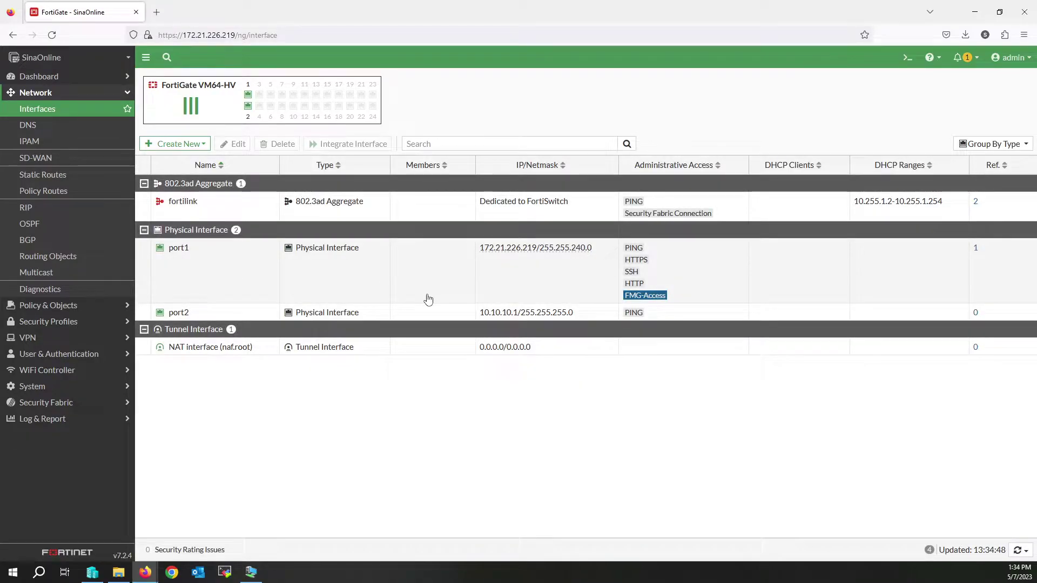
{"action": "right_click", "coordinate": [230, 268]}
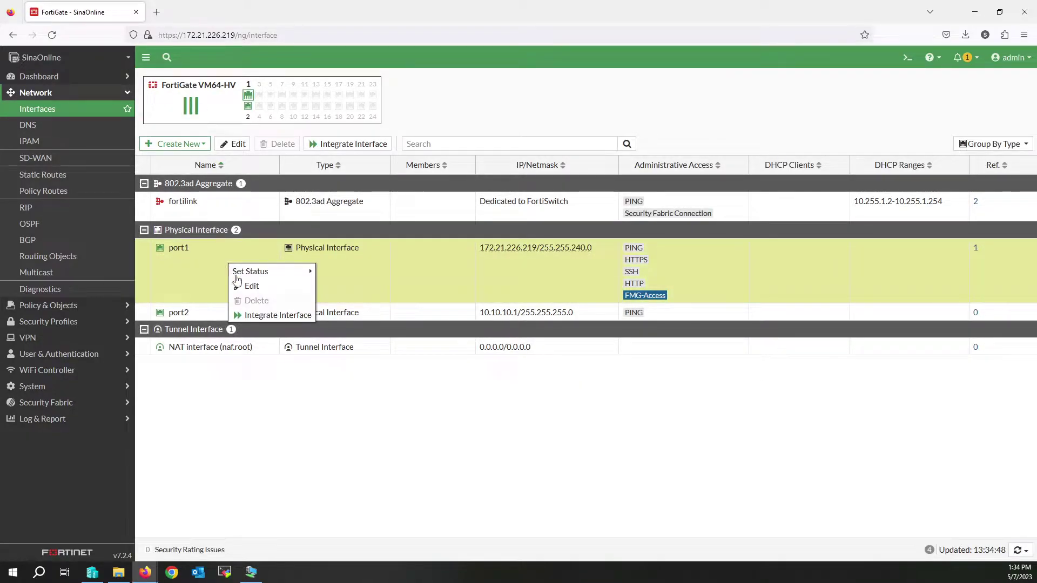
{"action": "left_click", "coordinate": [250, 287]}
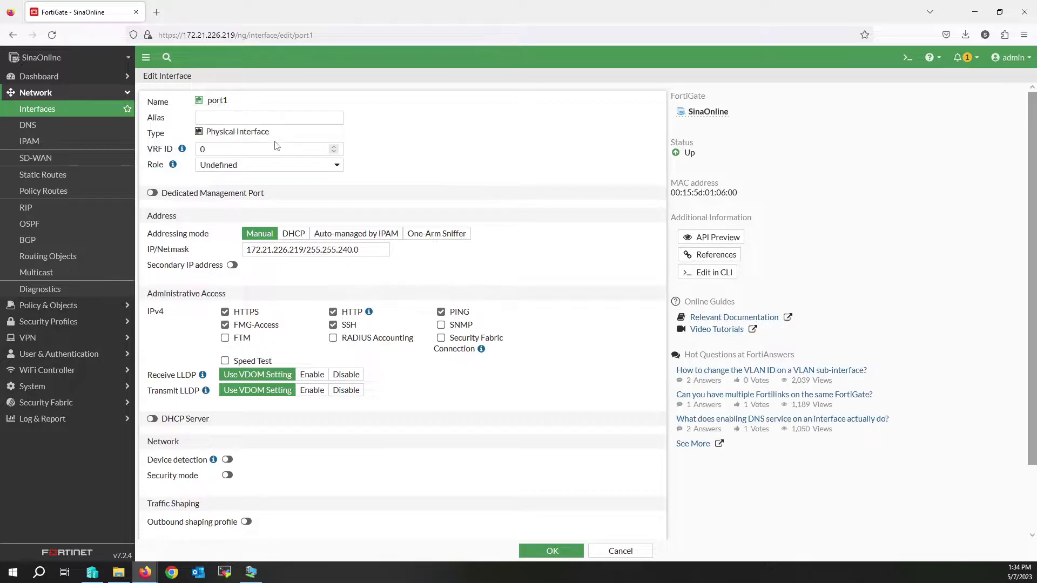
{"action": "left_click", "coordinate": [219, 116]}
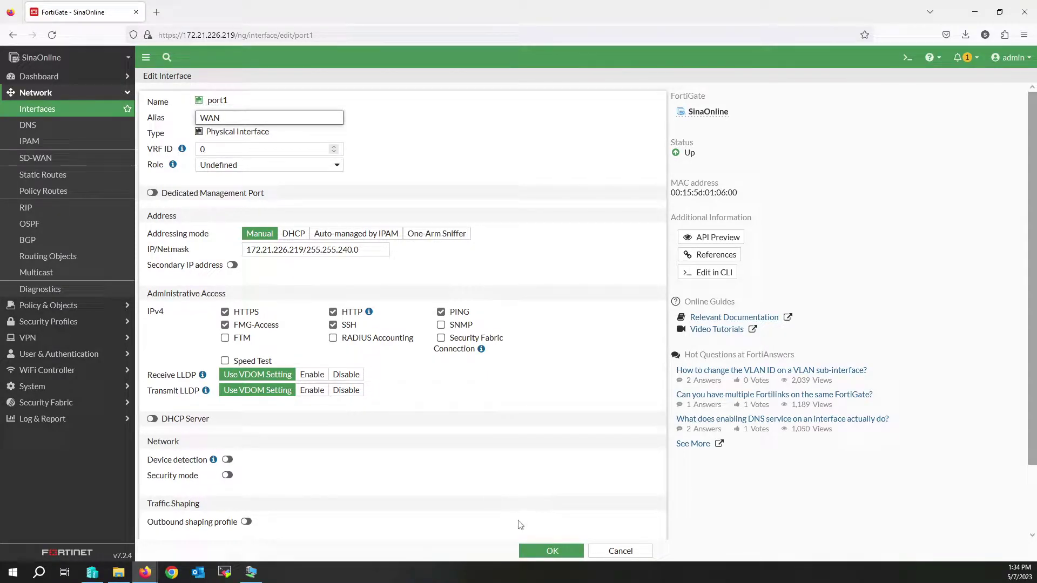
{"action": "left_click", "coordinate": [561, 550]}
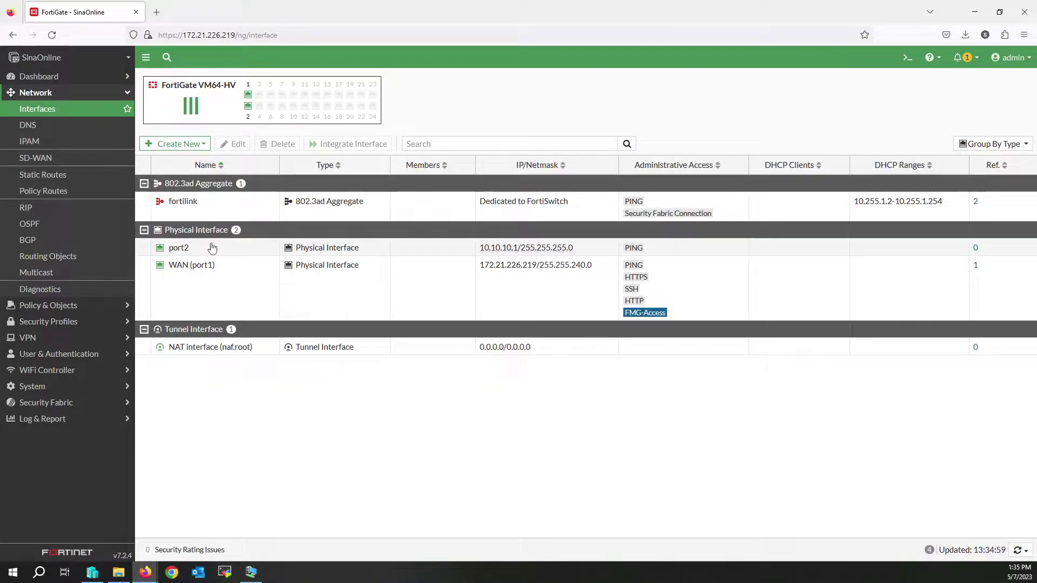
Step: Set port2's alias to Local Network and enable its DHCP server
{"action": "left_click", "coordinate": [213, 249]}
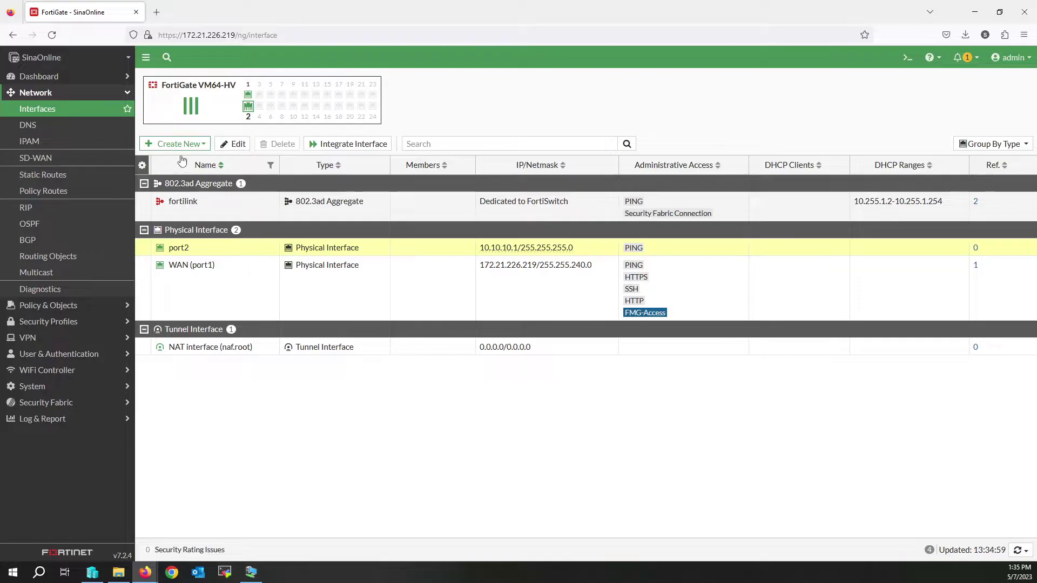
{"action": "left_click", "coordinate": [233, 143]}
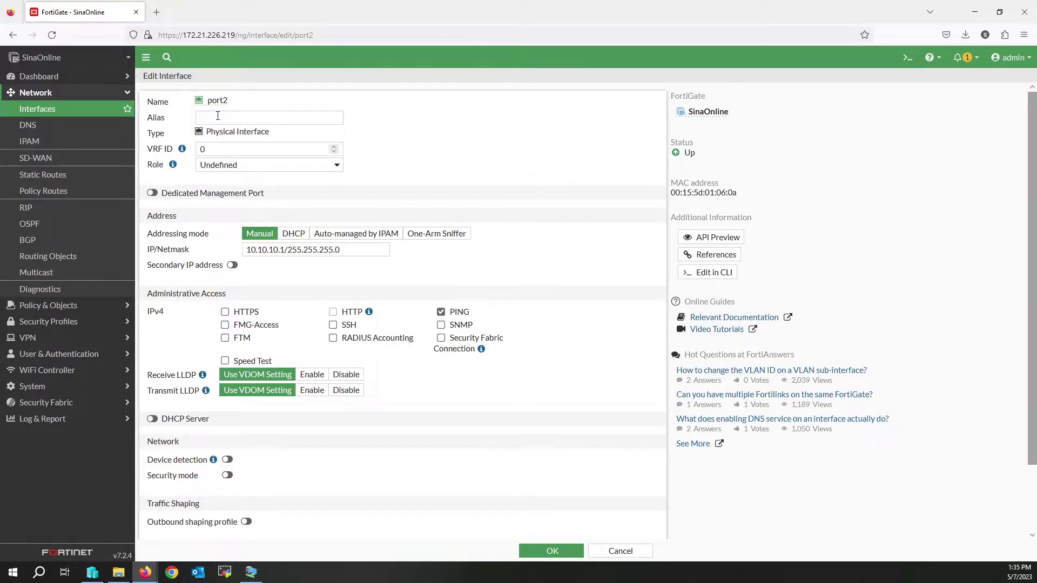
{"action": "left_click", "coordinate": [218, 117]}
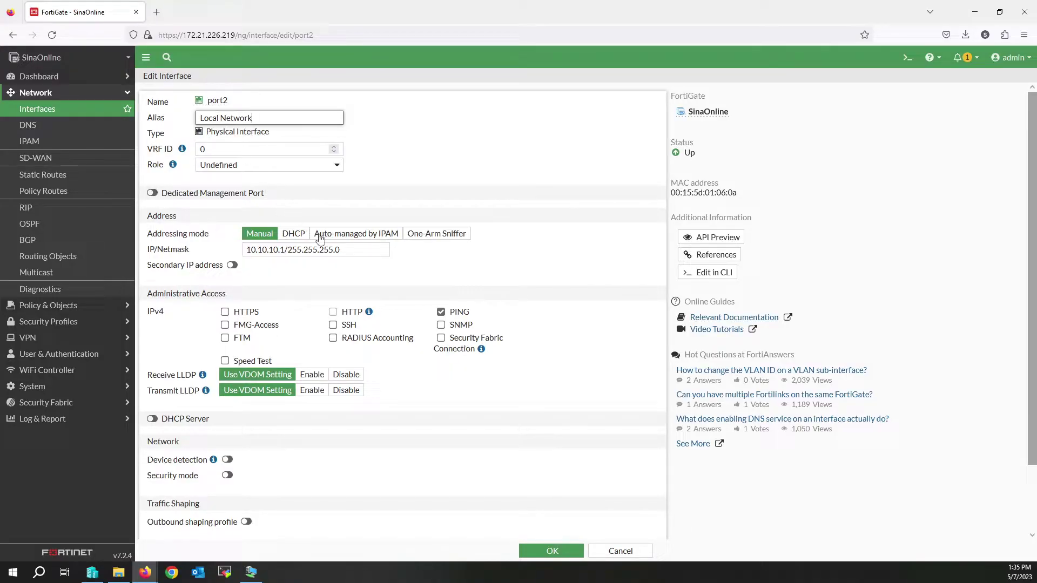
{"action": "scroll", "coordinate": [334, 271], "scroll_direction": "down", "scroll_amount": 1}
{"action": "scroll", "coordinate": [333, 272], "scroll_direction": "down", "scroll_amount": 2}
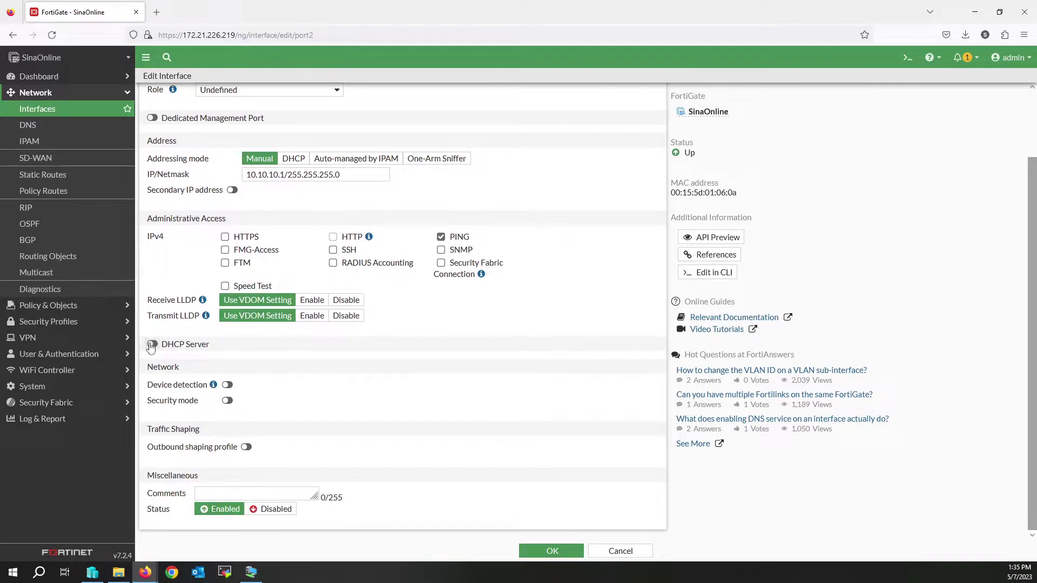
{"action": "left_click", "coordinate": [152, 345]}
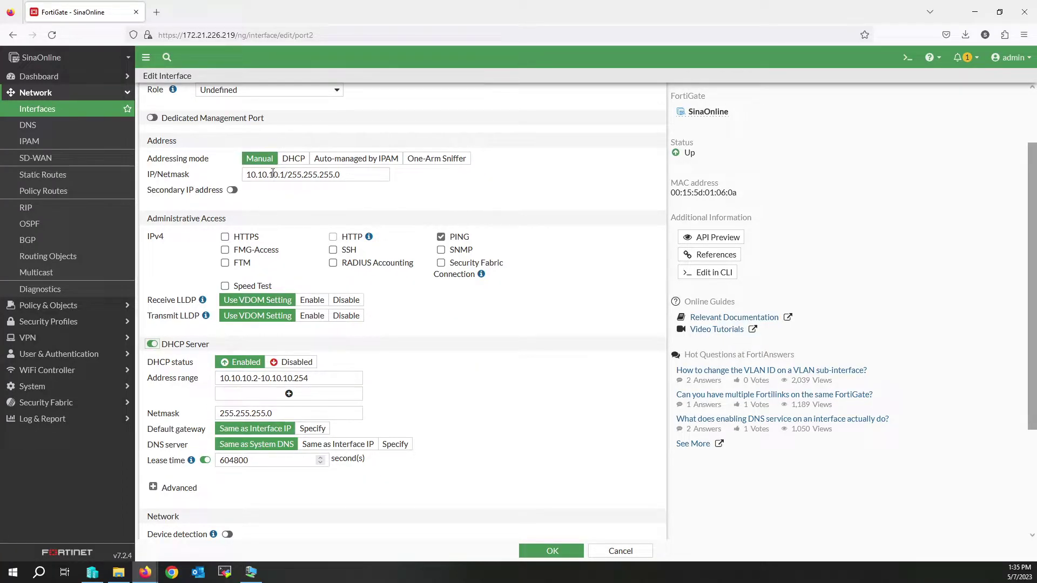
Step: Keep the default DHCP range 10.10.10.2–10.10.10.254 and save port2's settings
{"action": "left_click_drag", "start_coordinate": [272, 173], "coordinate": [302, 174]}
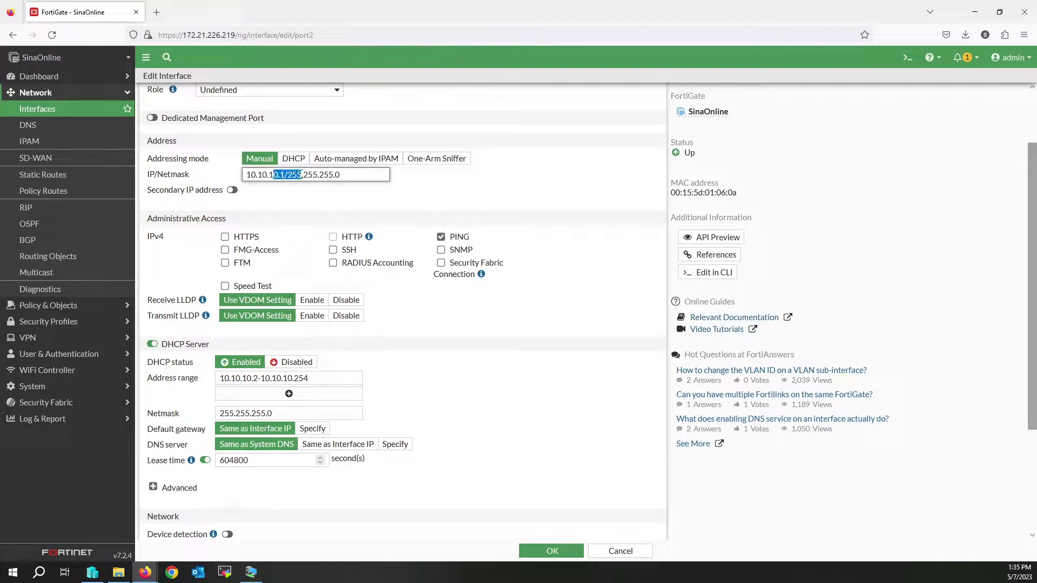
{"action": "left_click", "coordinate": [447, 389]}
{"action": "scroll", "coordinate": [448, 389], "scroll_direction": "down", "scroll_amount": 2}
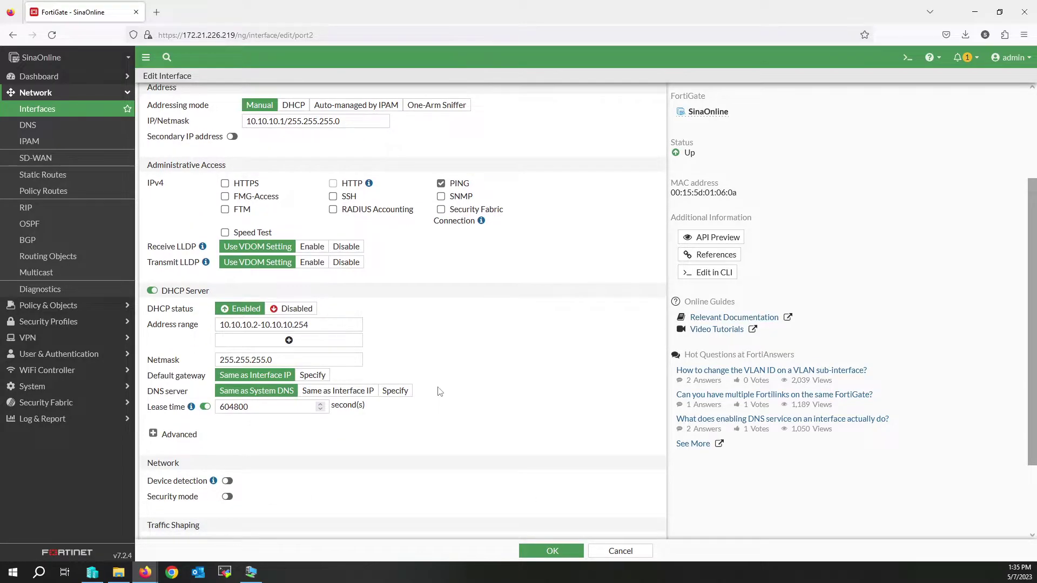
{"action": "scroll", "coordinate": [392, 414], "scroll_direction": "down", "scroll_amount": 3}
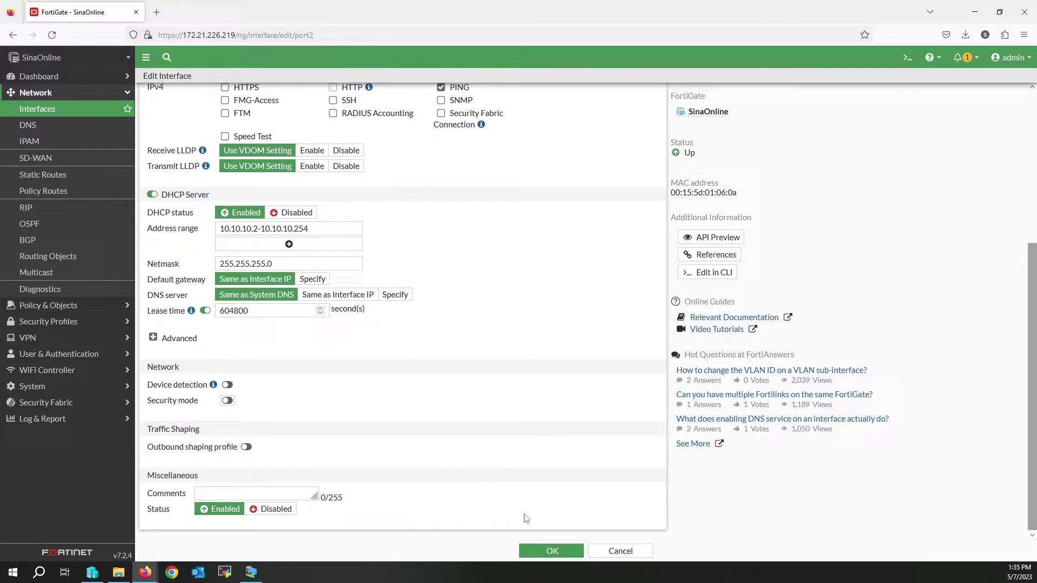
{"action": "left_click", "coordinate": [552, 551]}
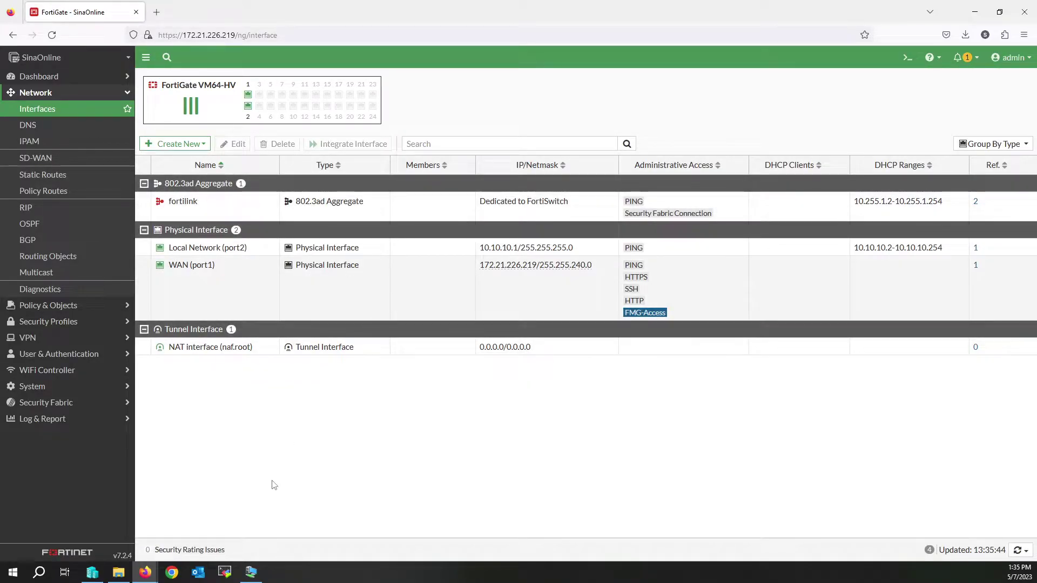
{"action": "left_click", "coordinate": [252, 572]}
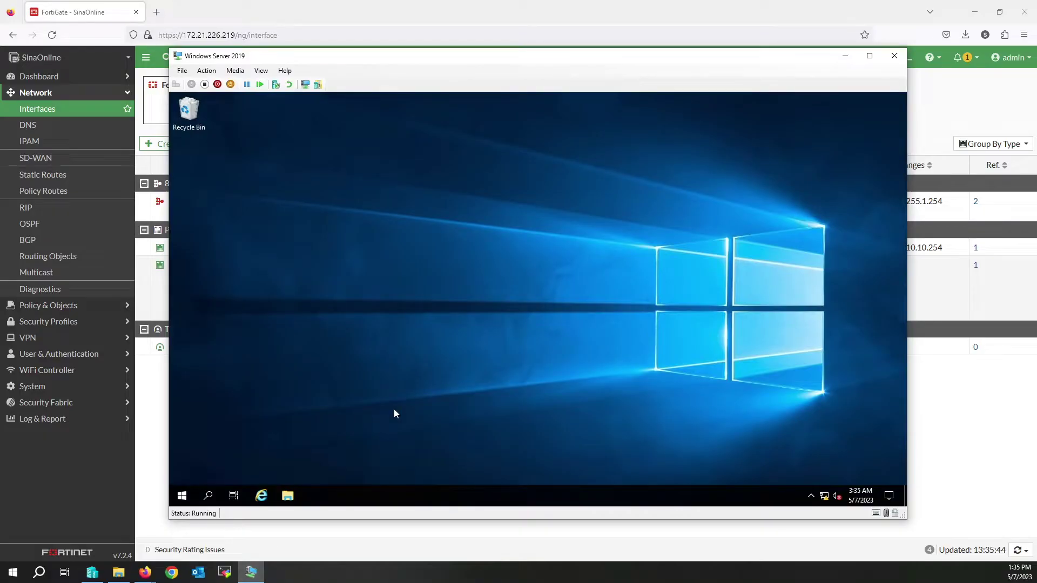
Step: Open the VM's Network Connections by running ncpa.cpl from the Run dialog
{"action": "left_click", "coordinate": [181, 497]}
{"action": "type", "text": "run"}
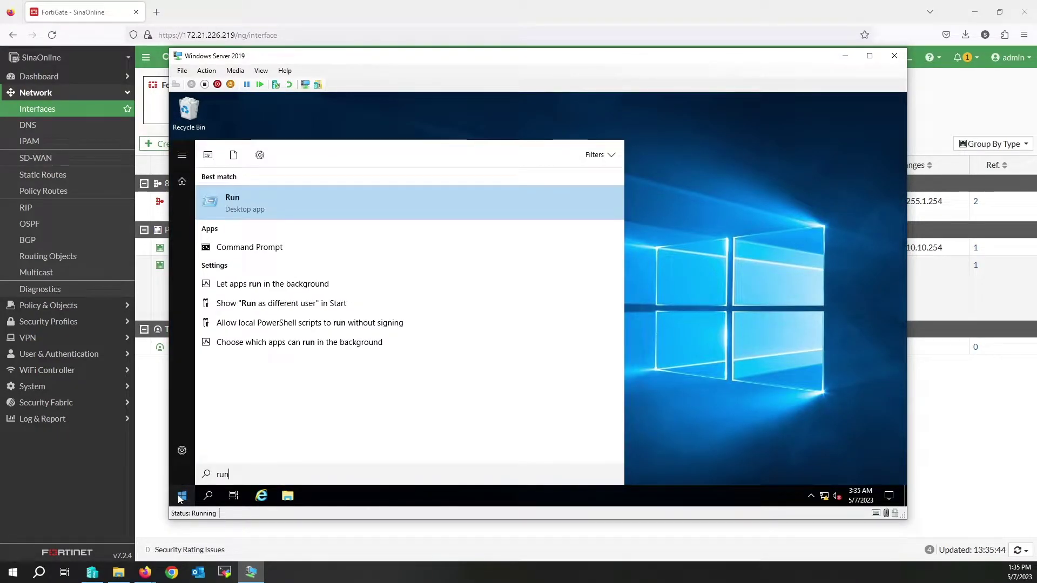
{"action": "key", "text": "Return"}
{"action": "type", "text": "ncpa.cpl"}
{"action": "key", "text": "Return"}
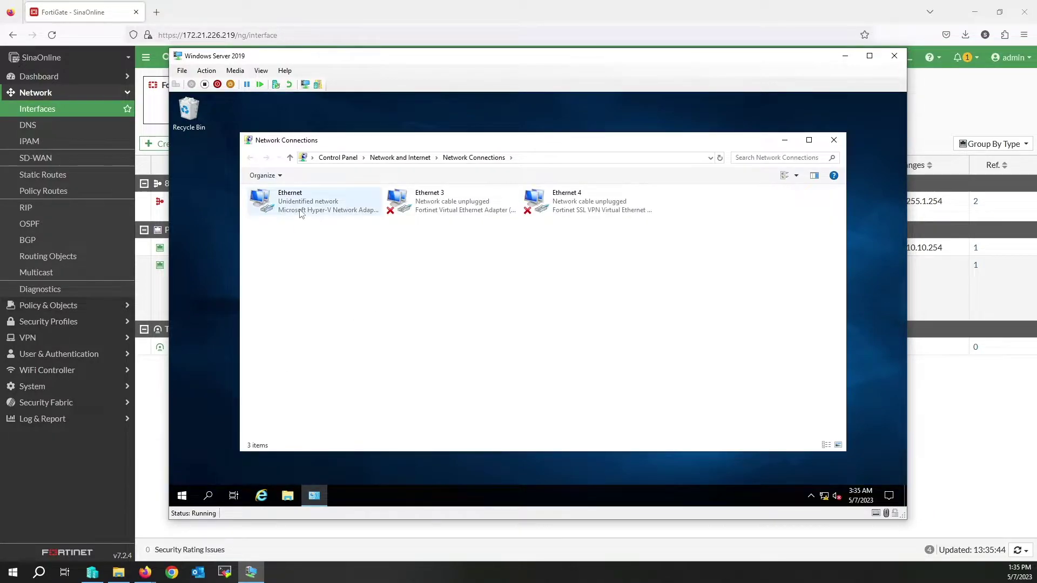
Step: Disable the Ethernet adapter and then enable it again
{"action": "left_click", "coordinate": [302, 212]}
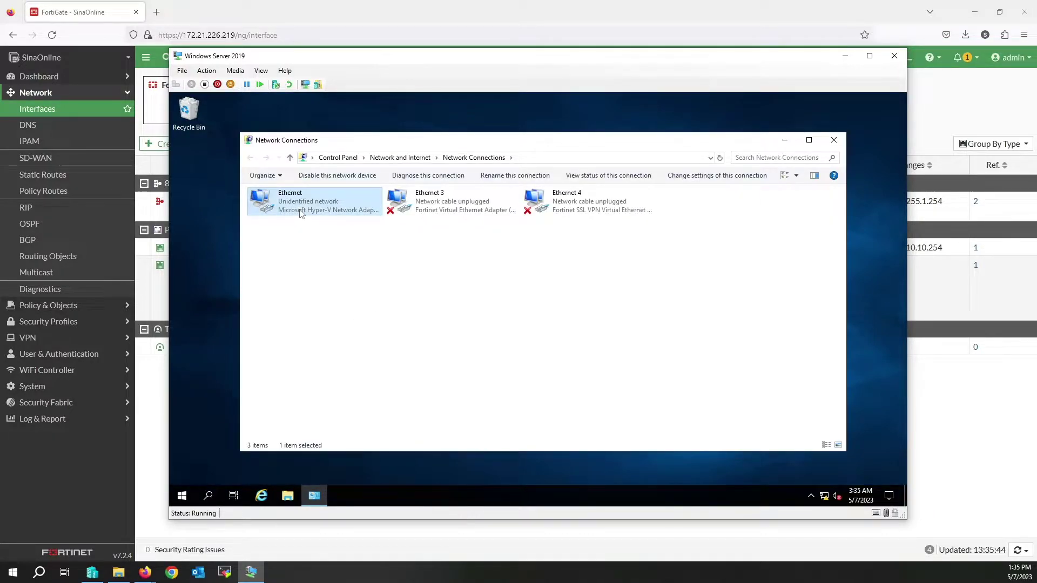
{"action": "right_click", "coordinate": [302, 212]}
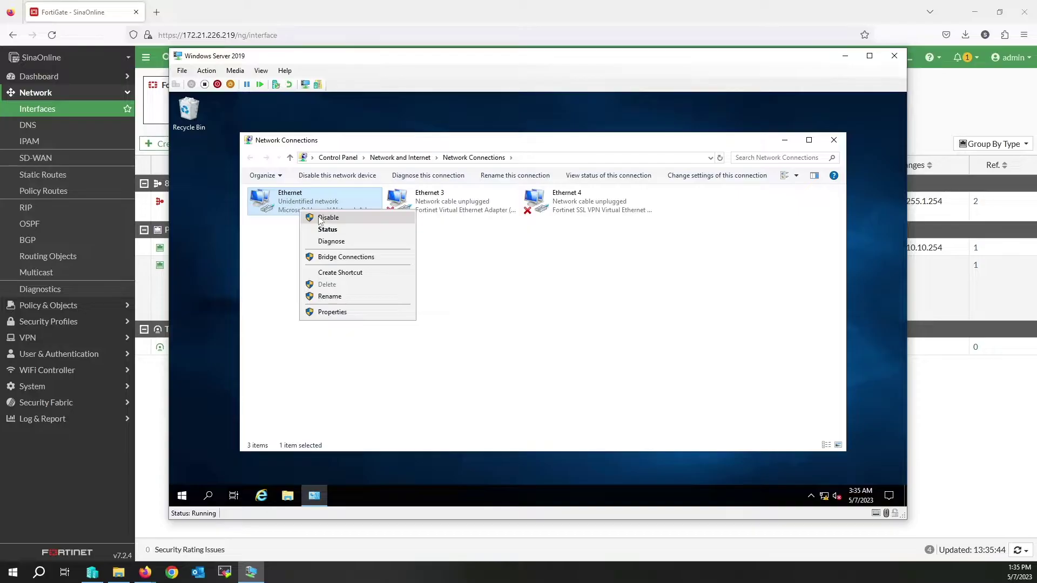
{"action": "left_click", "coordinate": [323, 217]}
{"action": "right_click", "coordinate": [290, 204]}
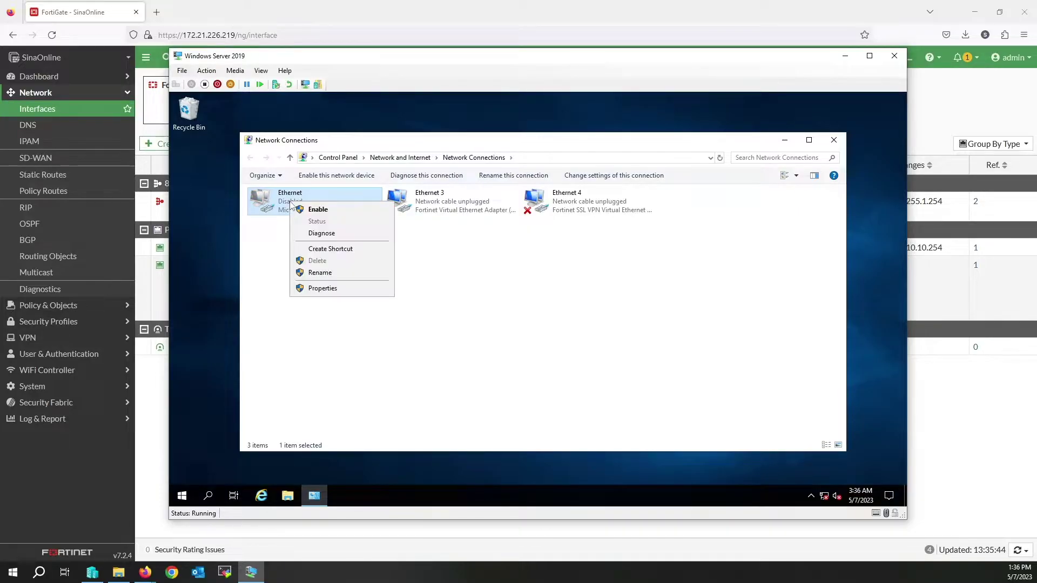
{"action": "left_click", "coordinate": [317, 212]}
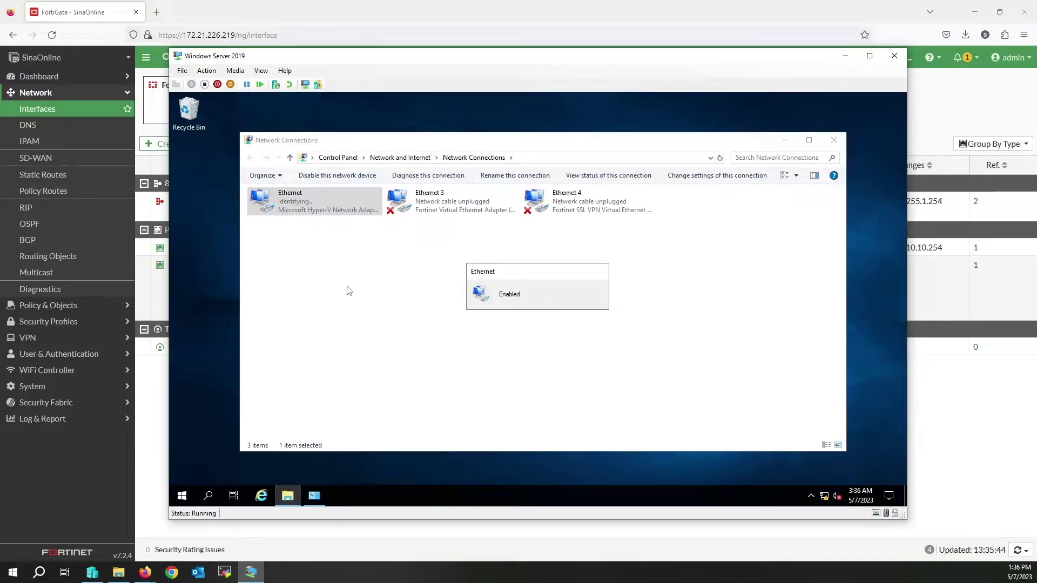
Step: View the Ethernet adapter's status and connection details, then close them
{"action": "double_click", "coordinate": [301, 205]}
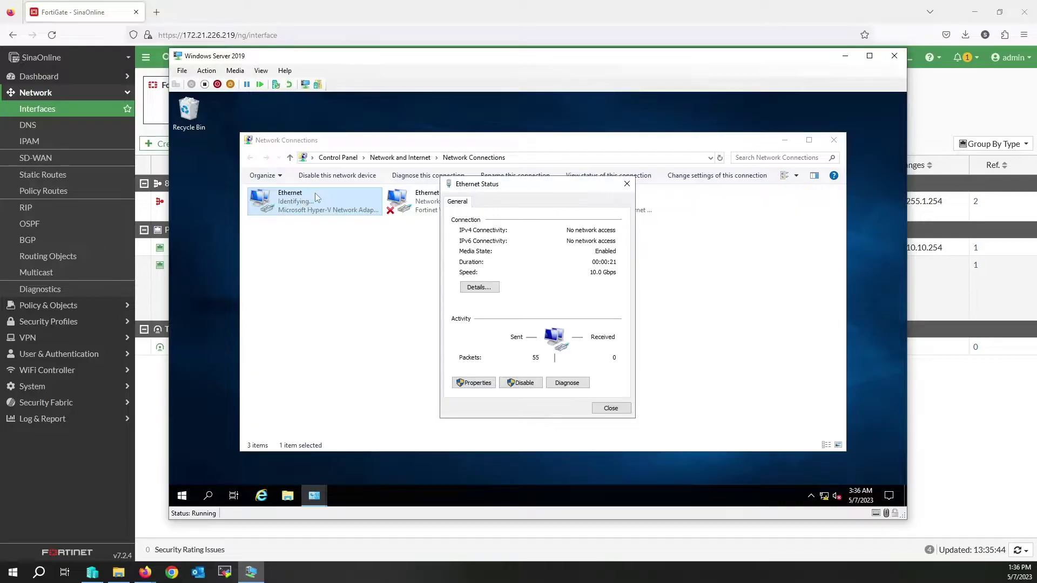
{"action": "left_click", "coordinate": [496, 288]}
{"action": "key", "text": "Escape"}
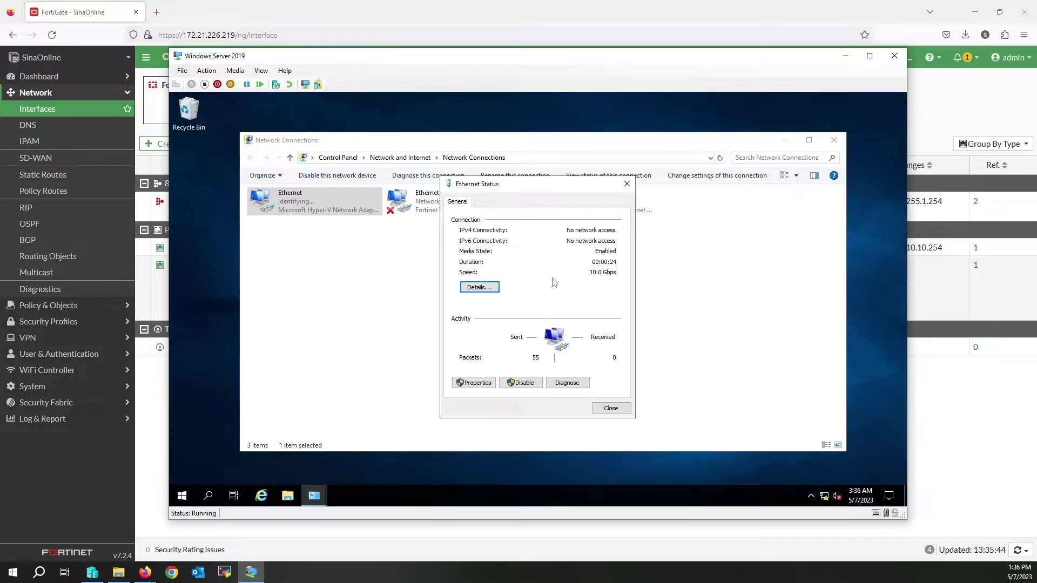
{"action": "key", "text": "Escape"}
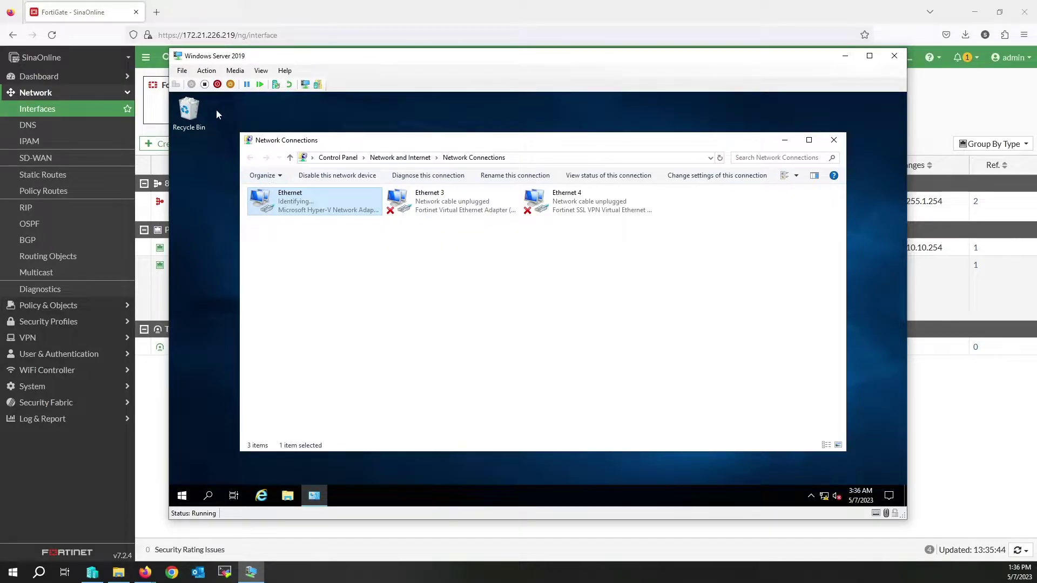
{"action": "left_click", "coordinate": [185, 72]}
Step: Keep the VM's network adapter on Internal Virtual Switch, then show the FortiGate VM console
{"action": "left_click", "coordinate": [190, 84]}
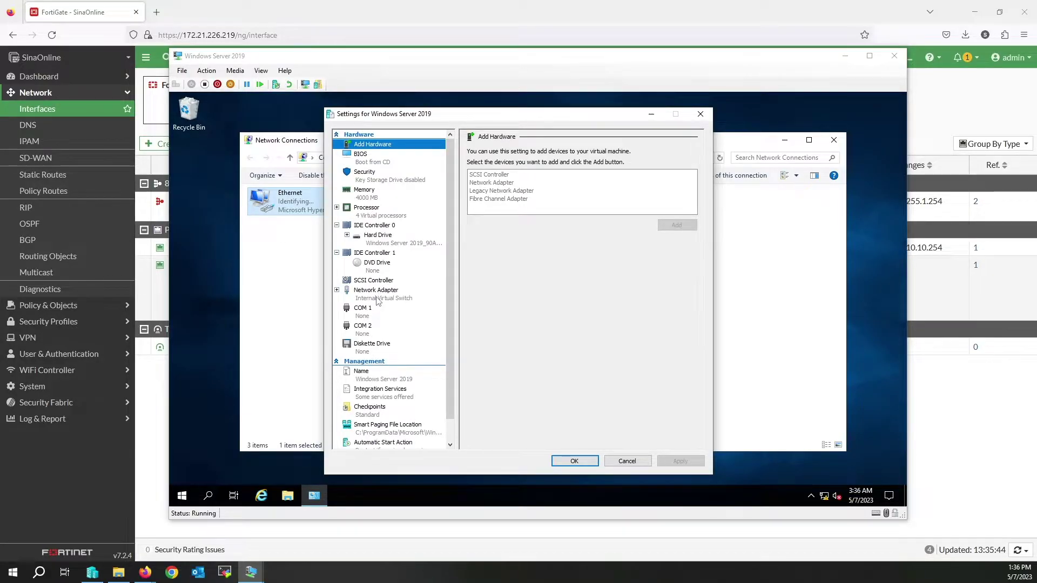
{"action": "left_click", "coordinate": [377, 301]}
{"action": "left_click", "coordinate": [513, 174]}
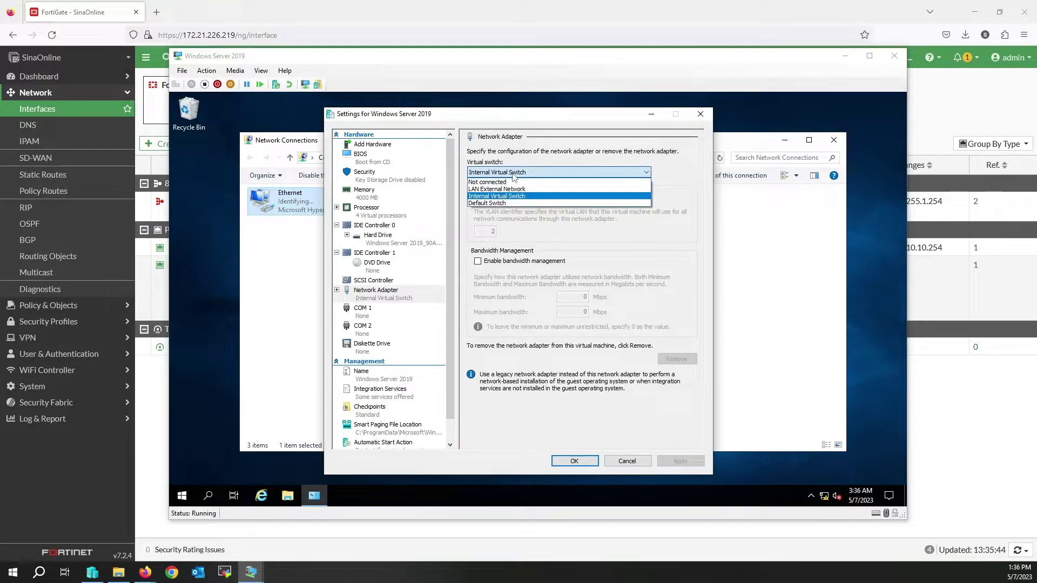
{"action": "left_click", "coordinate": [512, 174]}
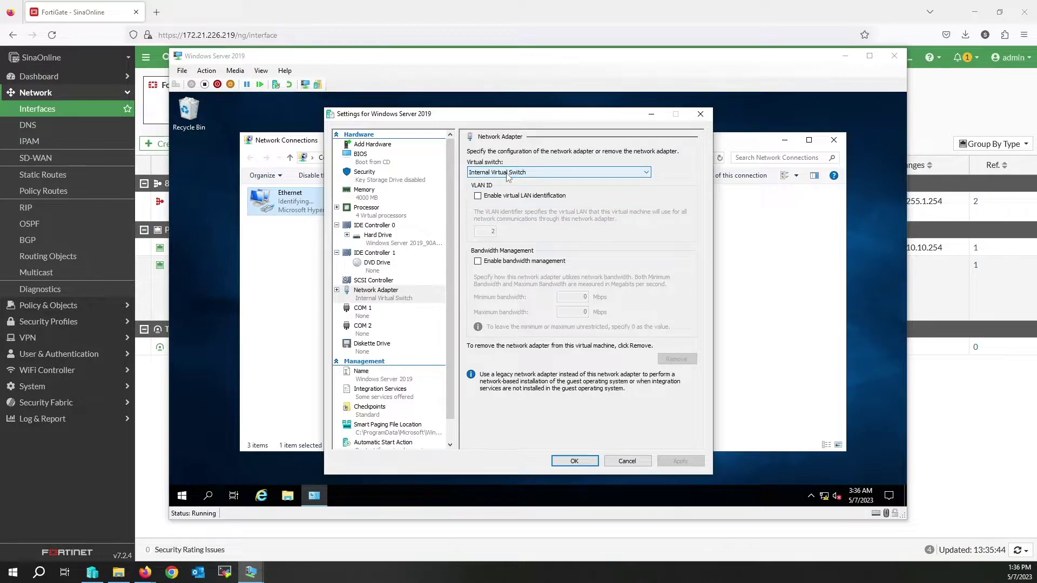
{"action": "left_click", "coordinate": [573, 462]}
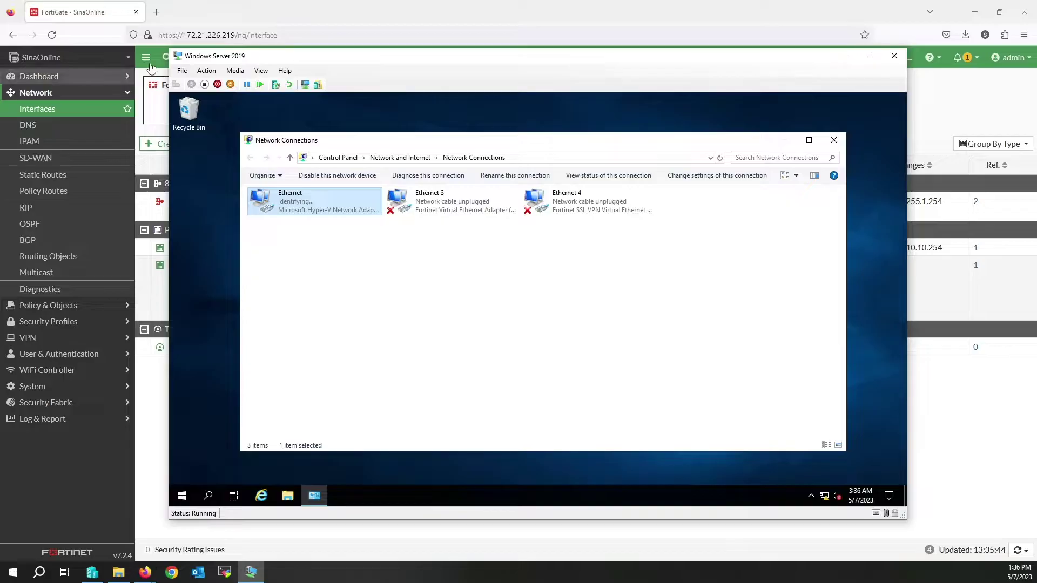
{"action": "left_click", "coordinate": [89, 574]}
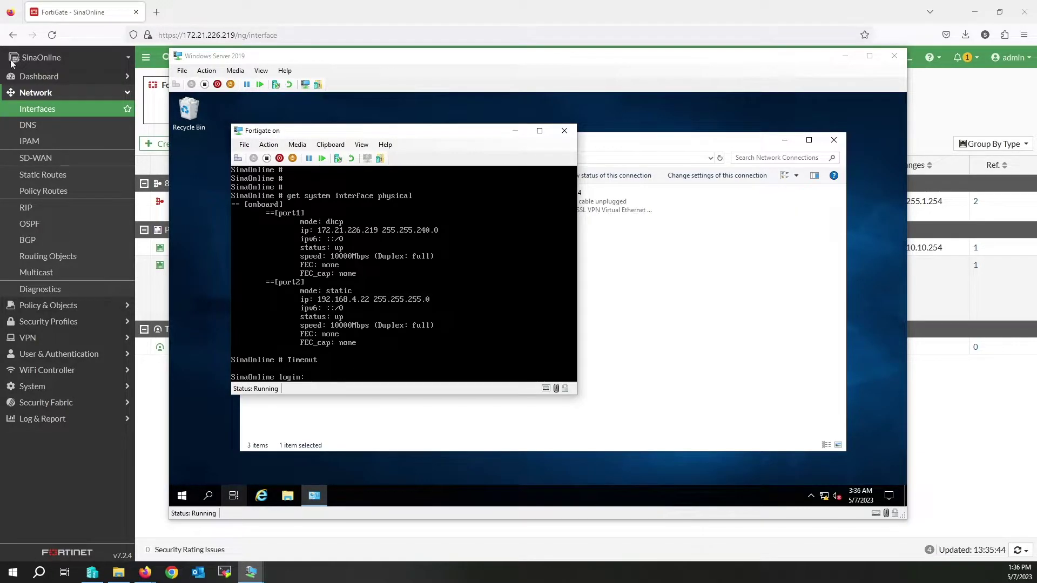
{"action": "left_click", "coordinate": [242, 147]}
{"action": "left_click", "coordinate": [266, 157]}
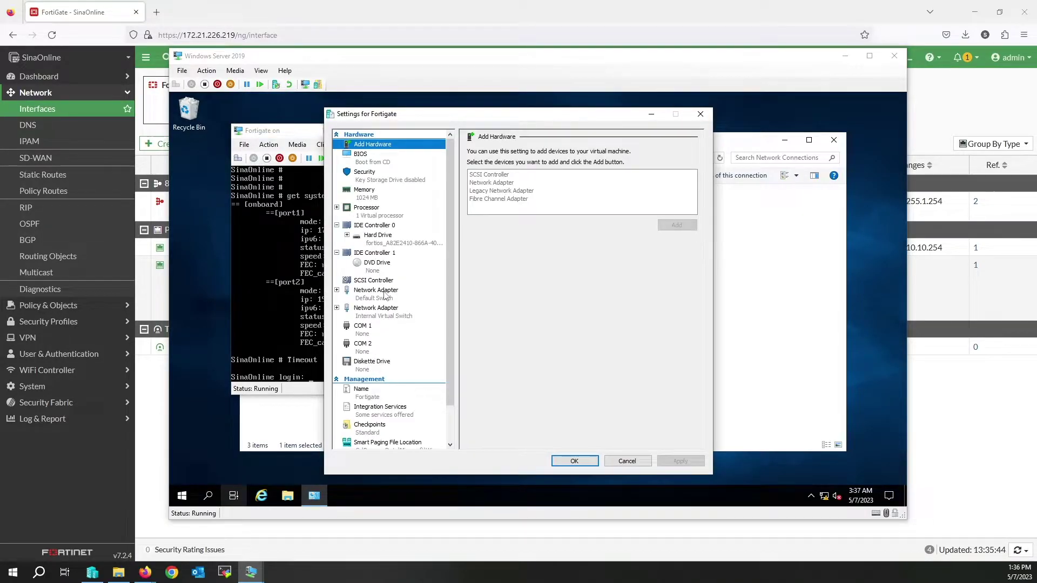
{"action": "left_click", "coordinate": [384, 316]}
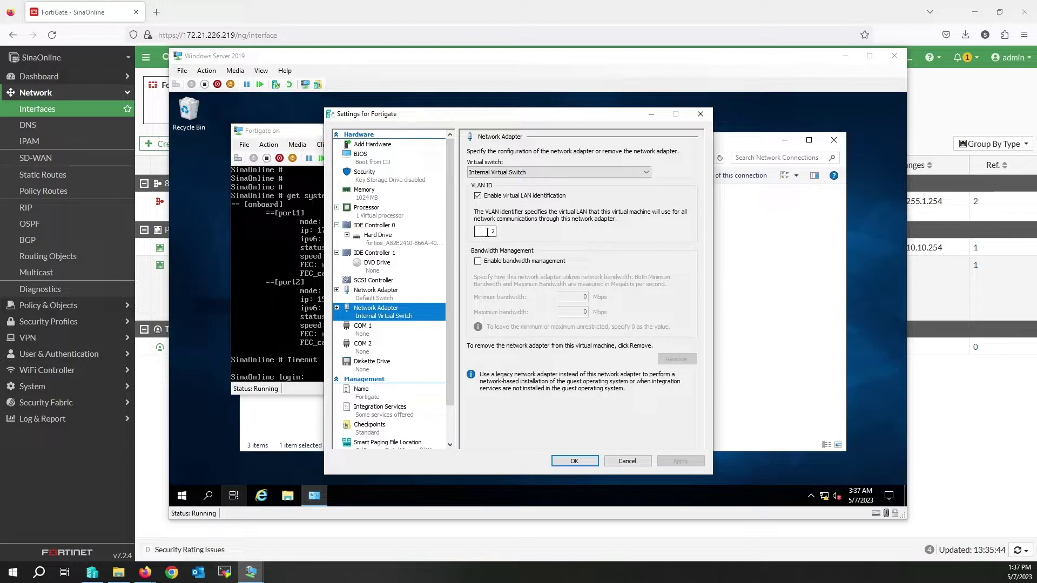
{"action": "left_click", "coordinate": [487, 233]}
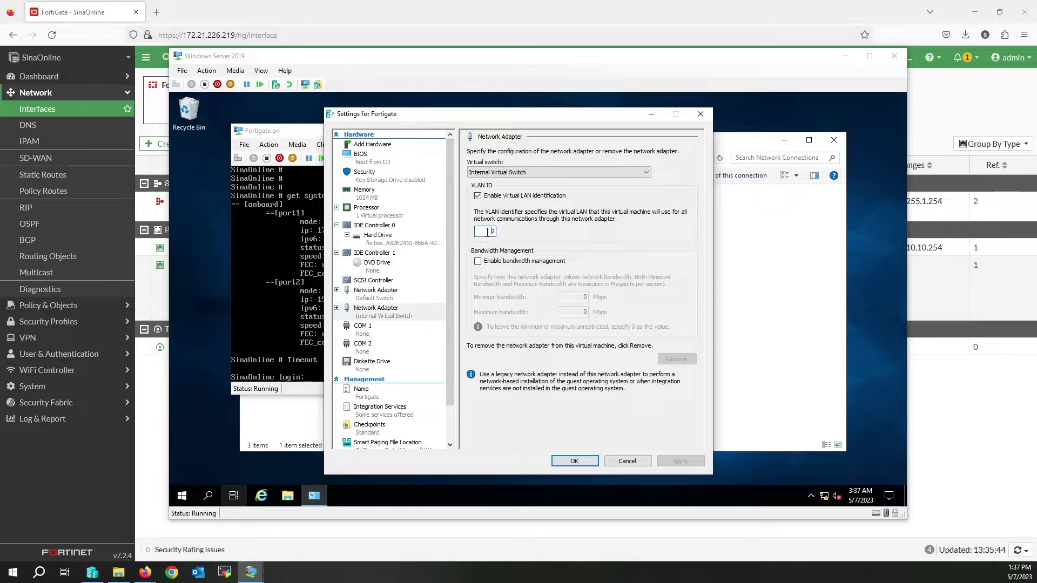
{"action": "left_click", "coordinate": [575, 462]}
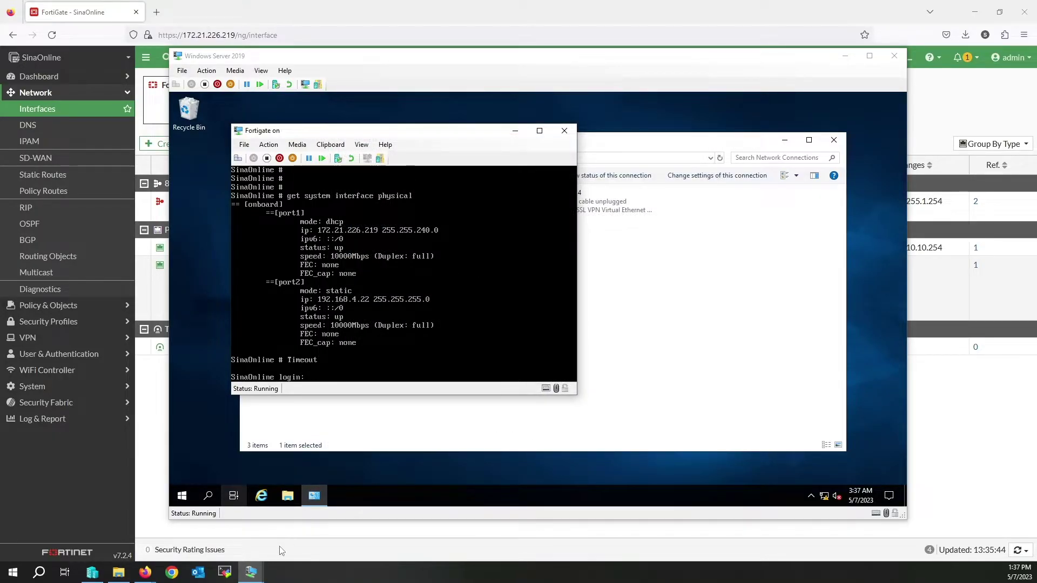
Step: Enable virtual LAN identification with VLAN ID 2 on the Windows Server 2019 adapter
{"action": "left_click", "coordinate": [468, 59]}
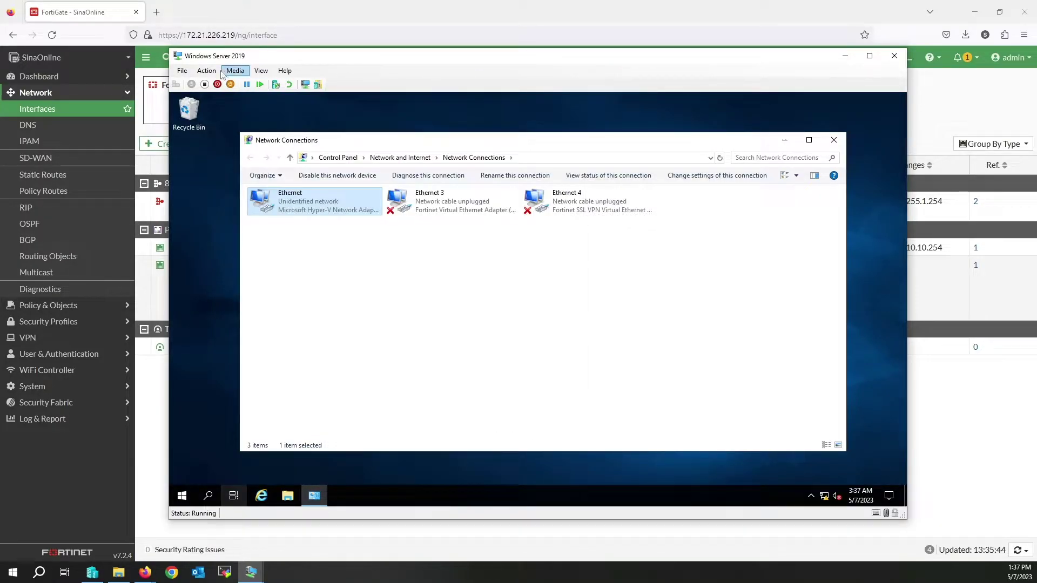
{"action": "left_click", "coordinate": [183, 72]}
{"action": "left_click", "coordinate": [204, 82]}
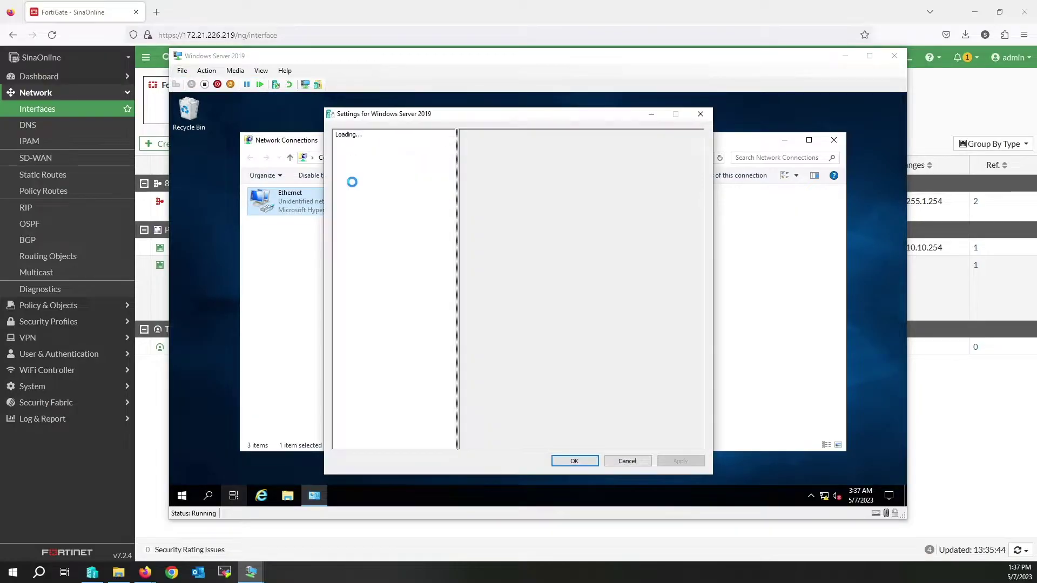
{"action": "left_click", "coordinate": [382, 300]}
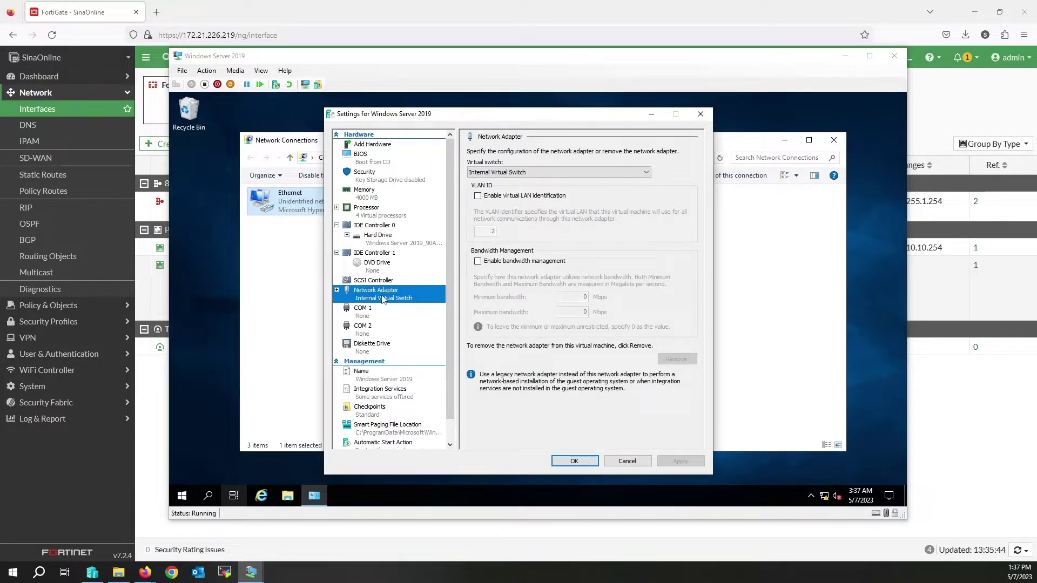
{"action": "left_click", "coordinate": [478, 197]}
{"action": "double_click", "coordinate": [492, 232]}
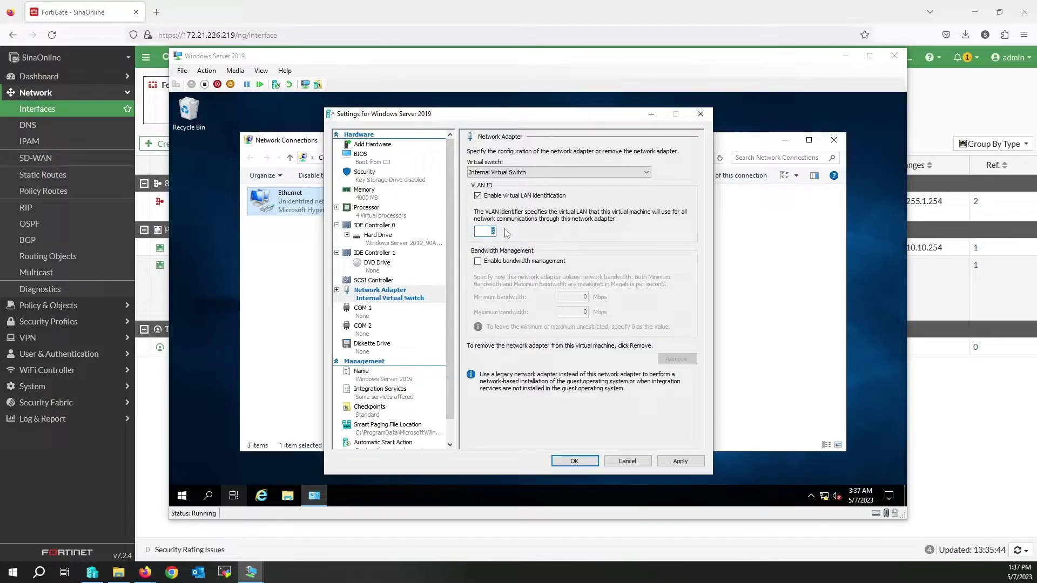
{"action": "left_click", "coordinate": [576, 460]}
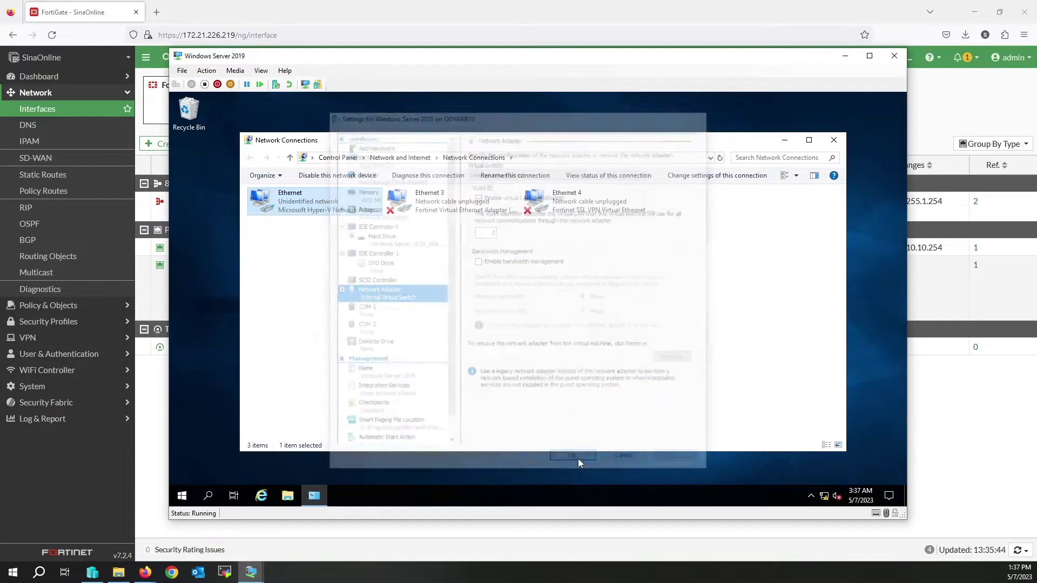
Step: Disable and re-enable the Ethernet connection, allowing discovery on Network 8
{"action": "right_click", "coordinate": [301, 212]}
{"action": "left_click", "coordinate": [322, 222]}
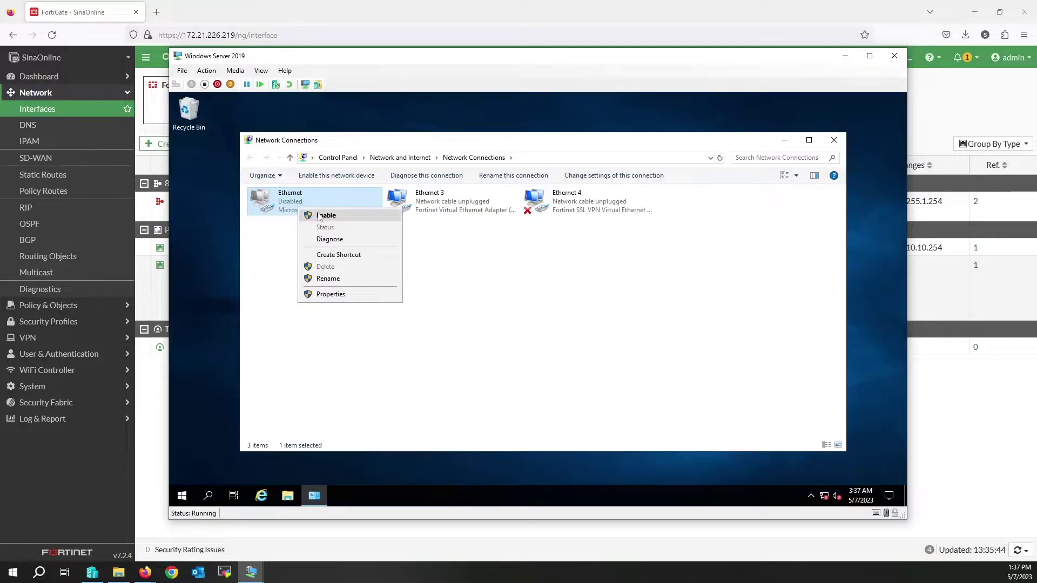
{"action": "left_click", "coordinate": [319, 216]}
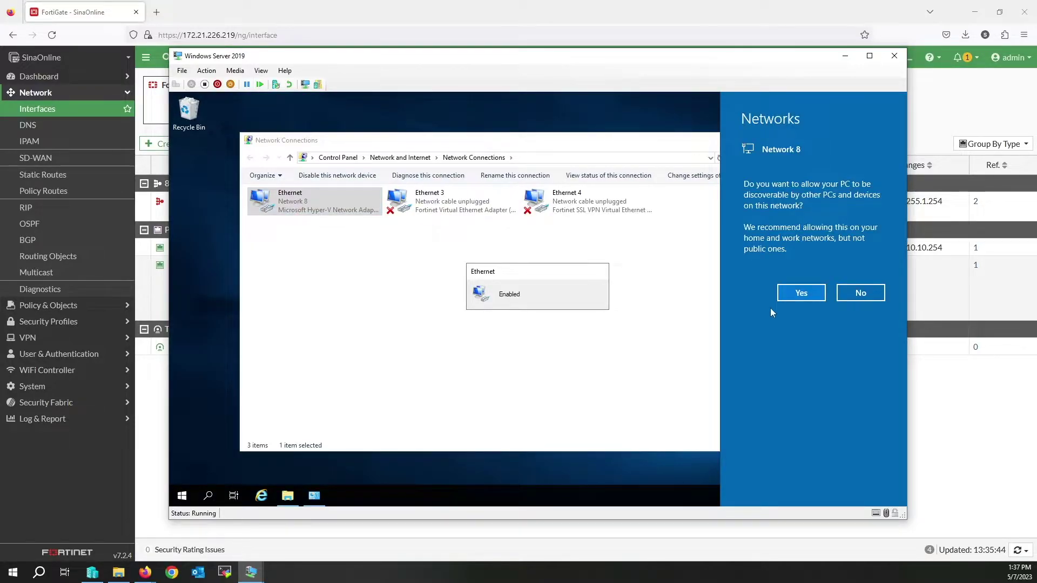
{"action": "left_click", "coordinate": [799, 294]}
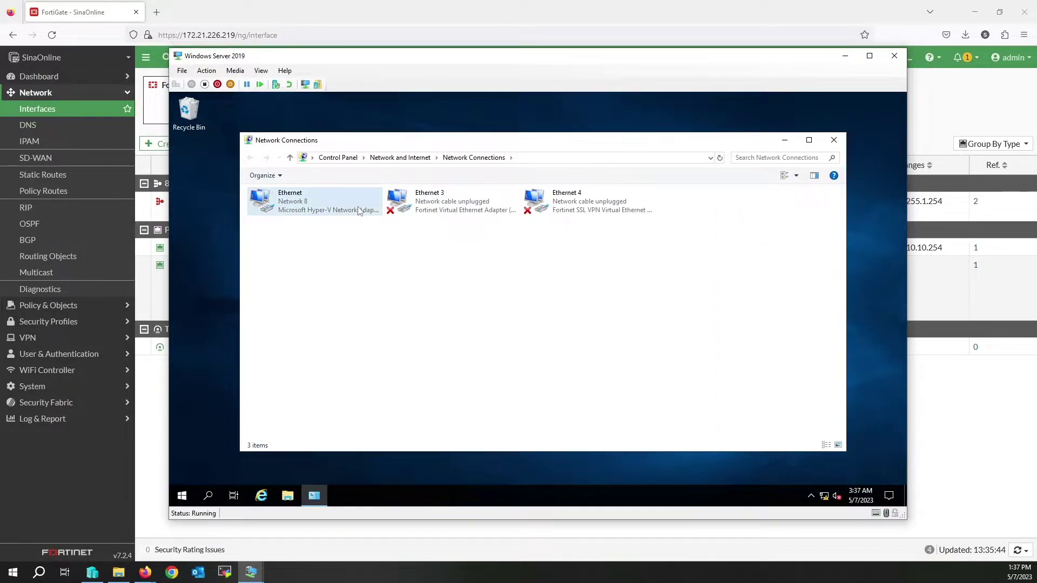
Step: Show the Ethernet details with DHCP address 10.10.10.2 from server 10.10.10.1
{"action": "right_click", "coordinate": [303, 204]}
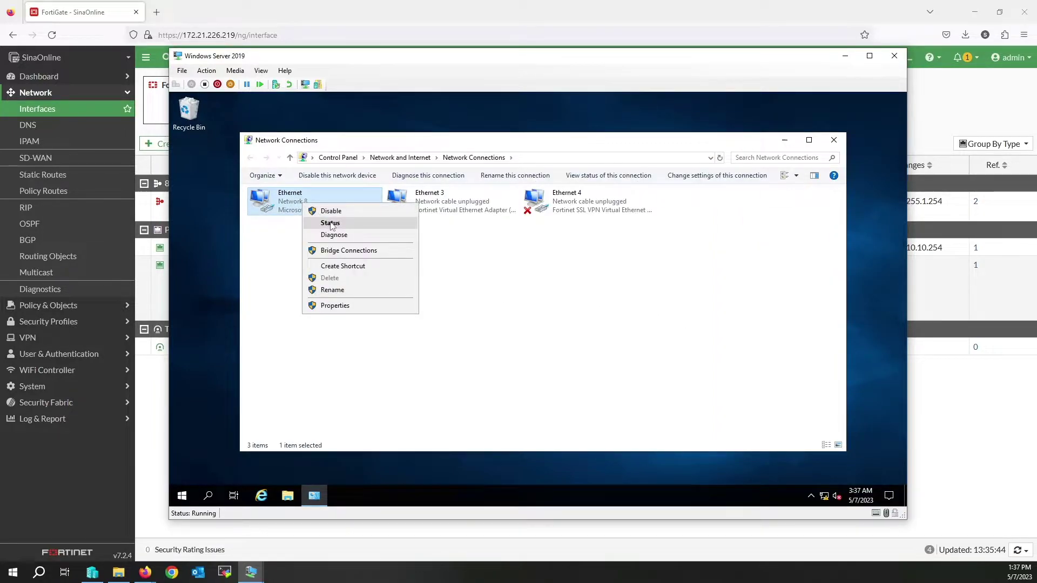
{"action": "left_click", "coordinate": [330, 223]}
{"action": "left_click", "coordinate": [474, 285]}
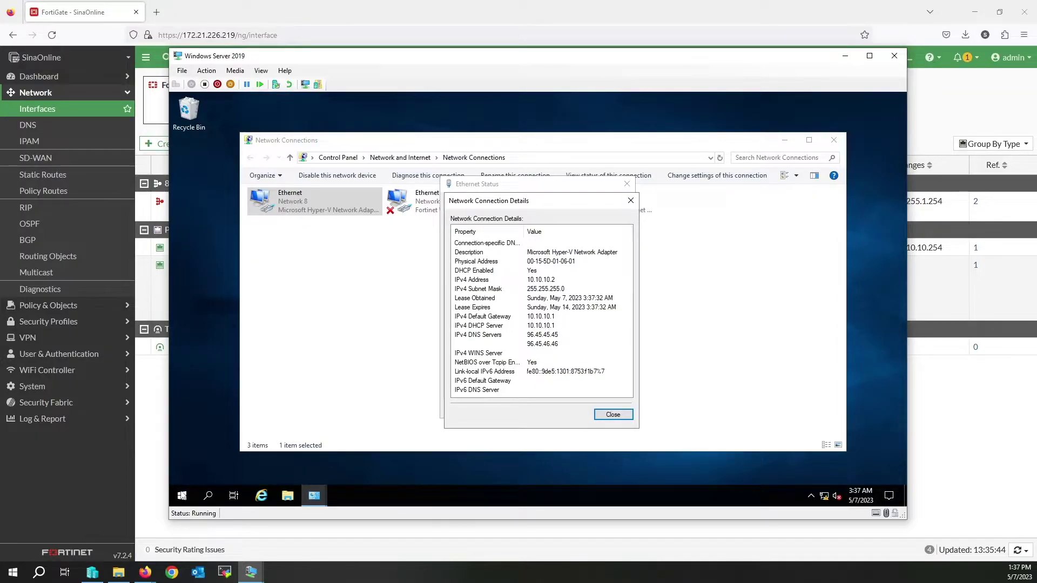
Step: Launch Google Chrome in the VM and load google.com
{"action": "left_click", "coordinate": [182, 496]}
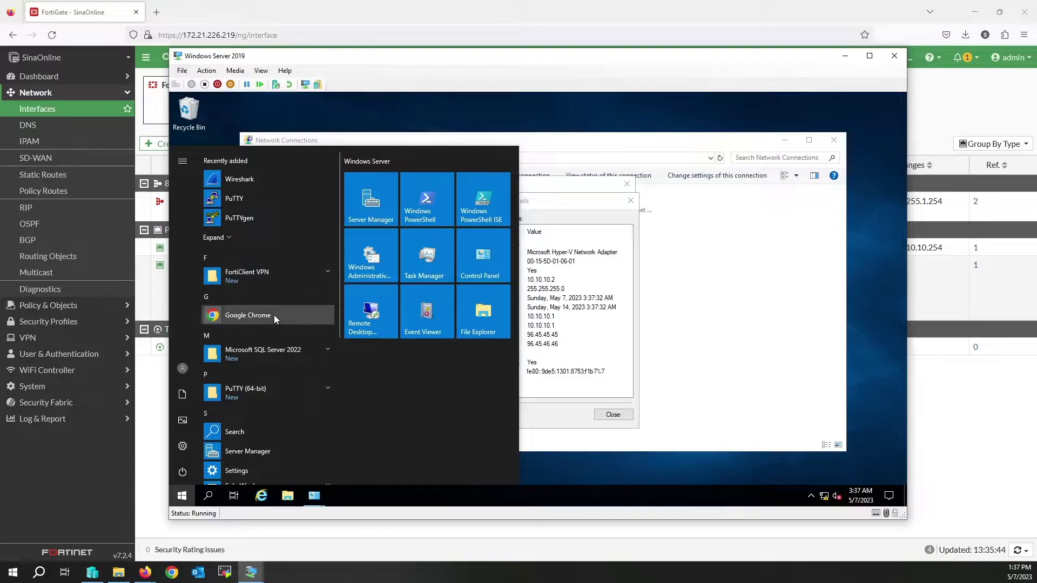
{"action": "left_click", "coordinate": [274, 316]}
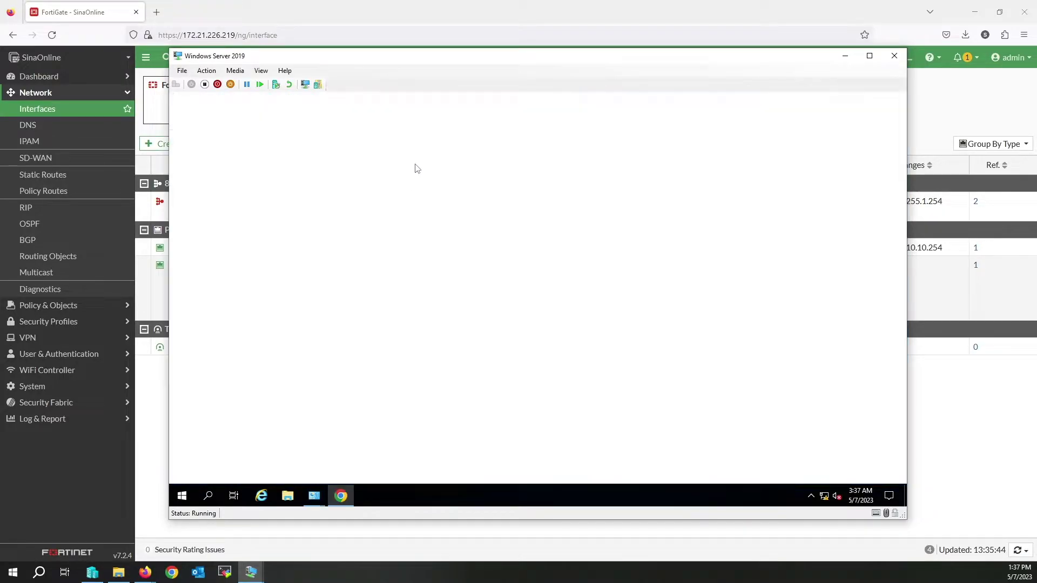
{"action": "type", "text": "goog"}
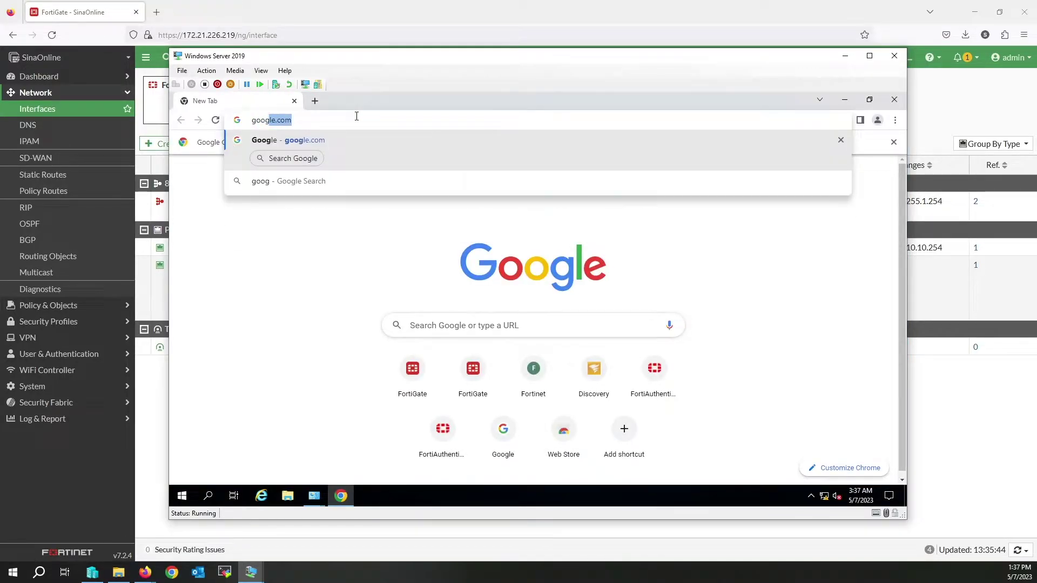
{"action": "type", "text": "le.com"}
{"action": "key", "text": "Return"}
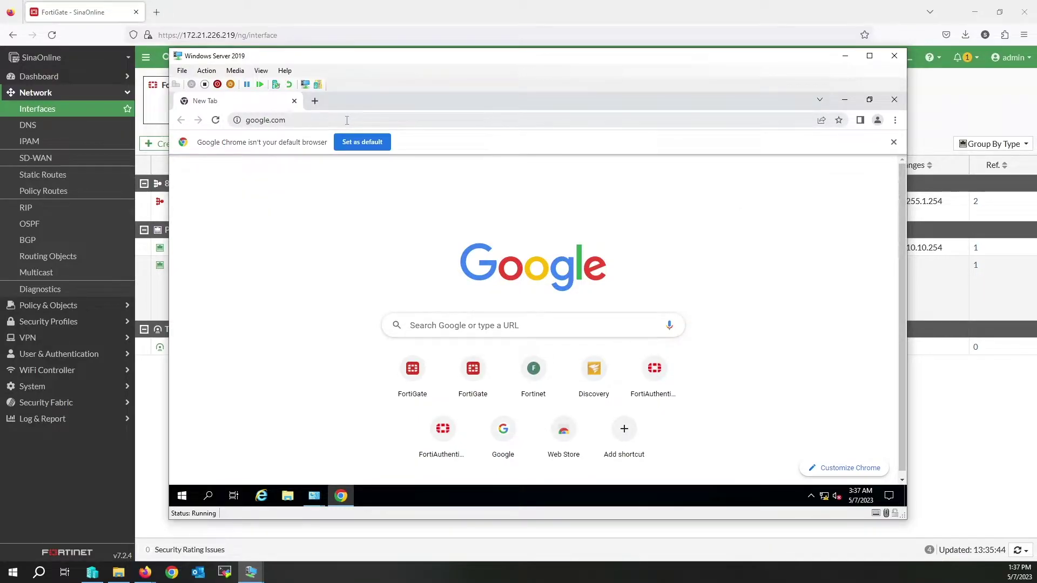
Step: Create firewall policy 'Allow LAN to WAN' from Local Network (port2) to WAN (port1)
{"action": "left_click", "coordinate": [58, 306]}
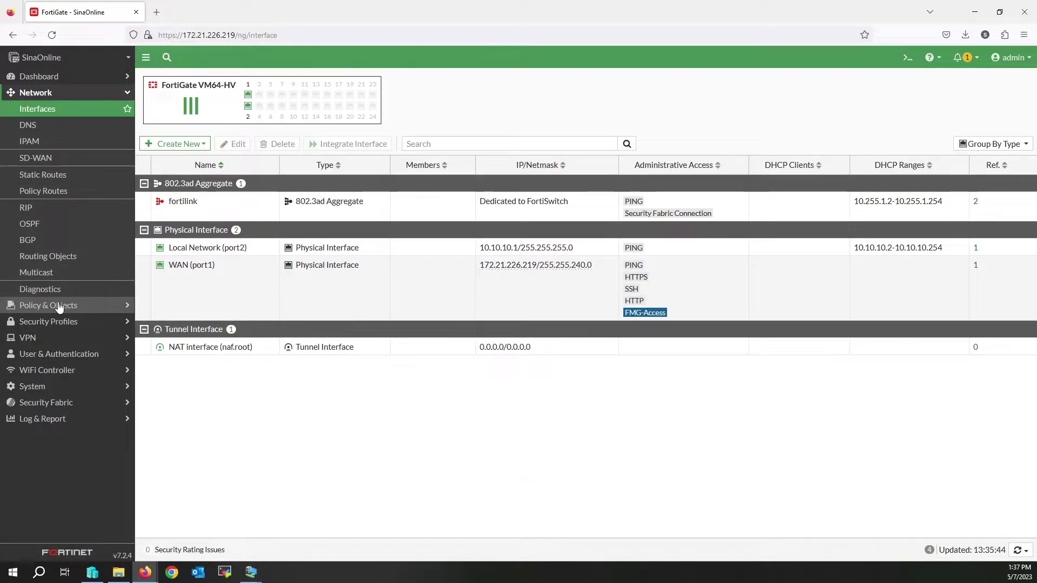
{"action": "left_click", "coordinate": [58, 305]}
{"action": "left_click", "coordinate": [56, 129]}
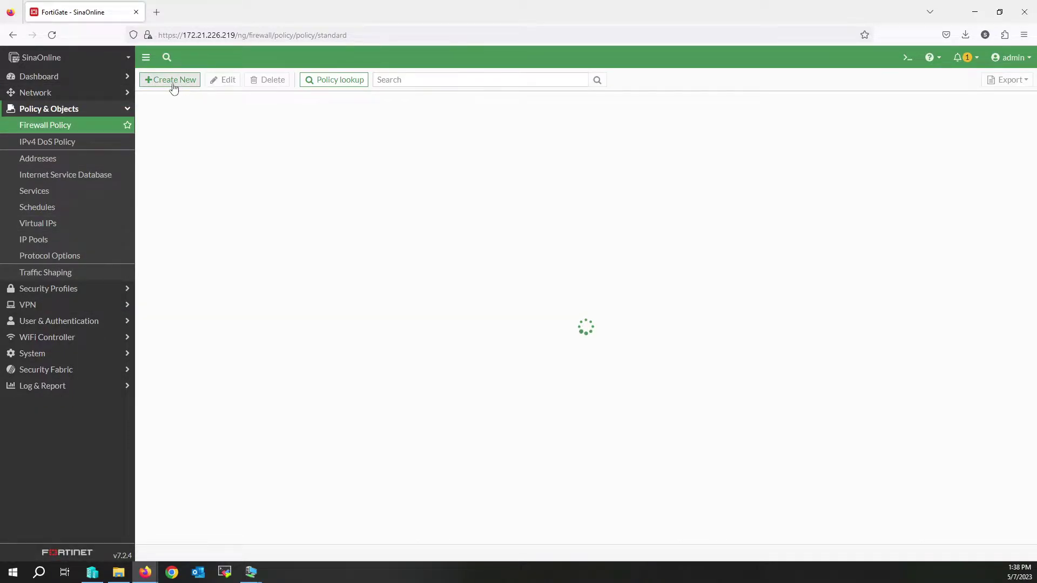
{"action": "left_click", "coordinate": [174, 87]}
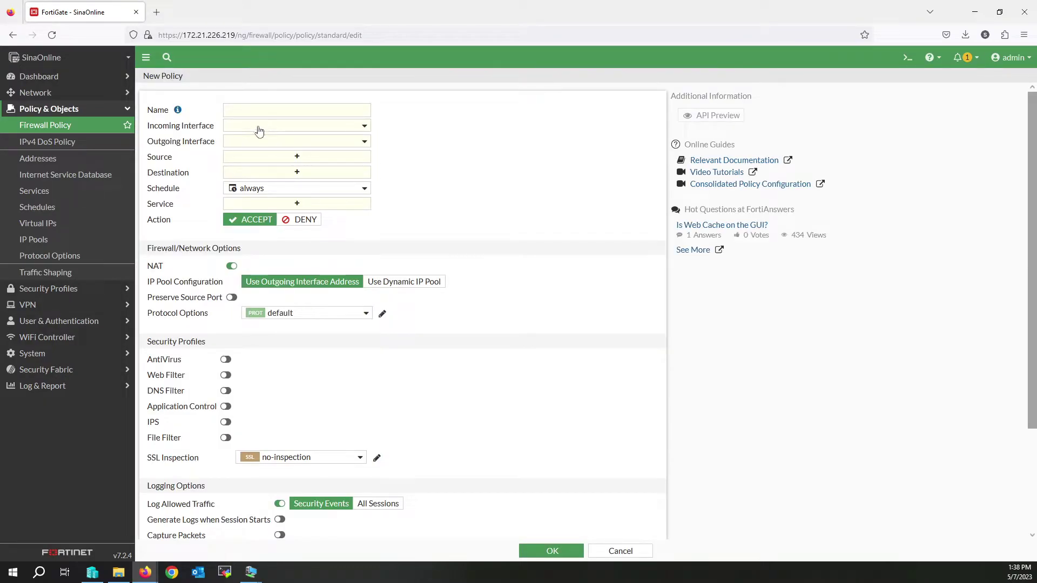
{"action": "left_click", "coordinate": [247, 112]}
{"action": "type", "text": "Allow LA"}
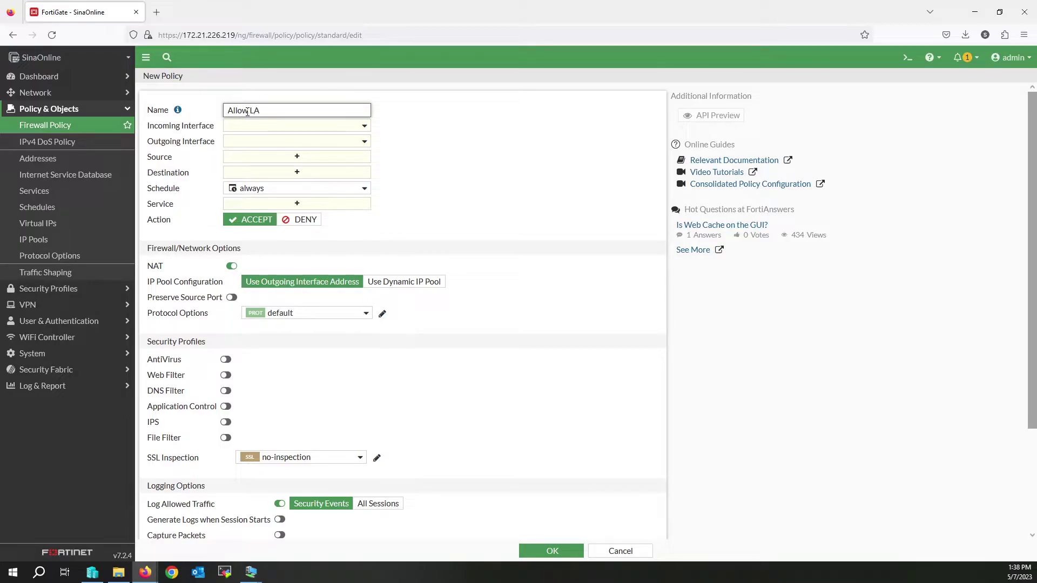
{"action": "type", "text": "N to WAN"}
{"action": "left_click", "coordinate": [262, 126]}
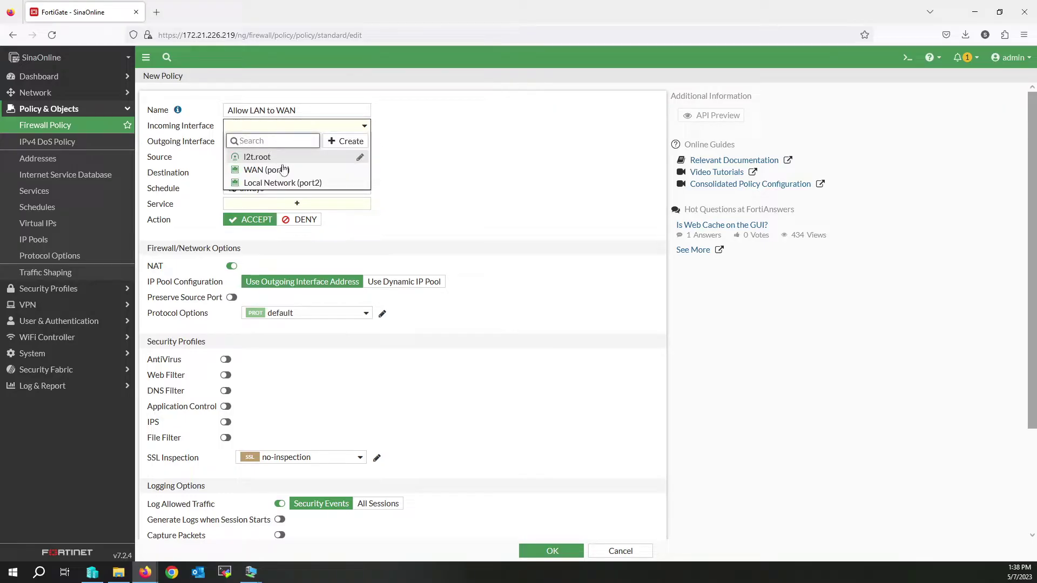
{"action": "left_click", "coordinate": [296, 183]}
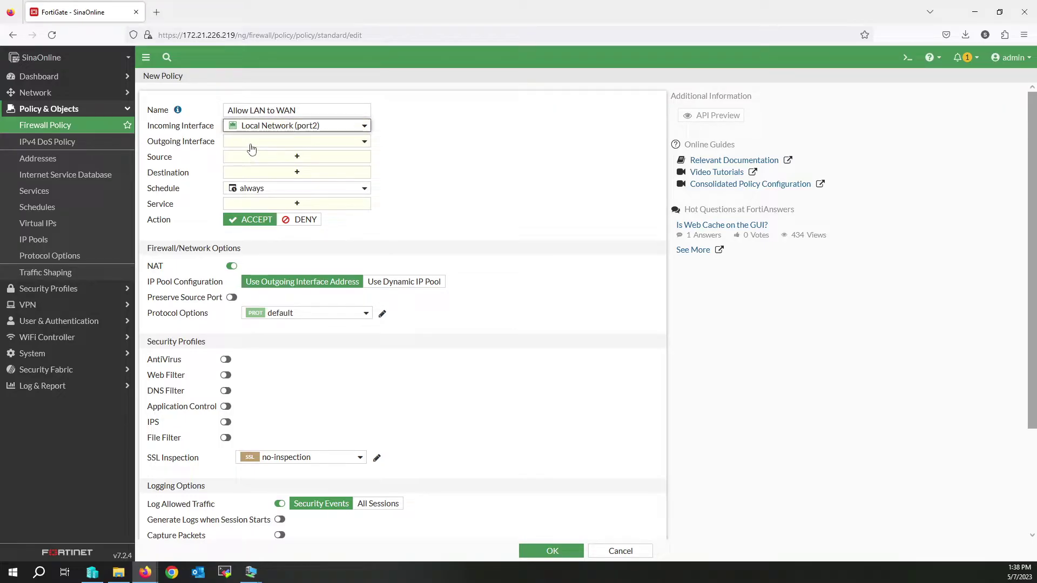
{"action": "left_click", "coordinate": [251, 144]}
{"action": "left_click", "coordinate": [254, 184]}
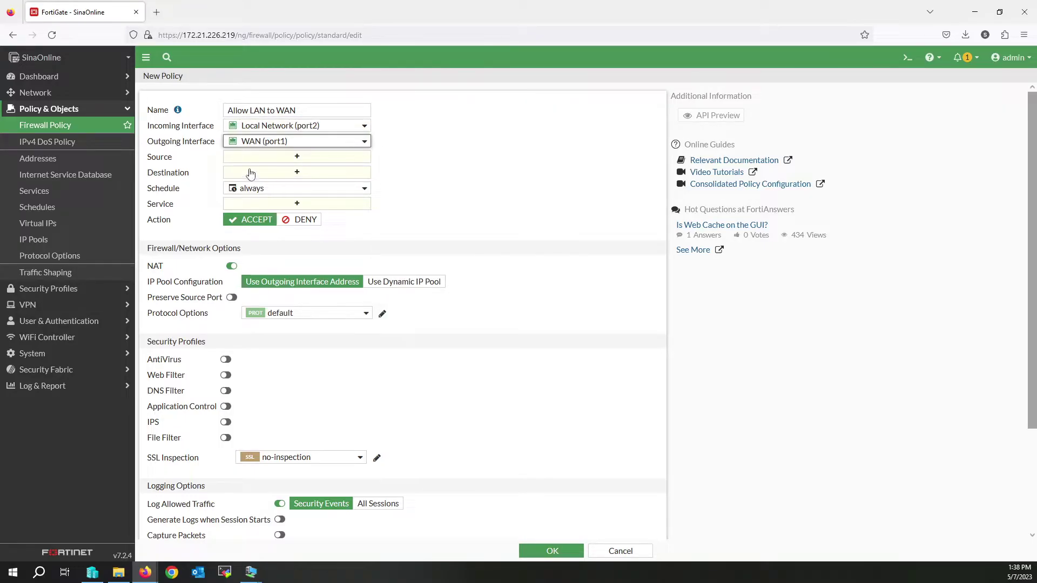
Step: Set the policy's source and destination to all and its service to ALL
{"action": "left_click", "coordinate": [239, 158]}
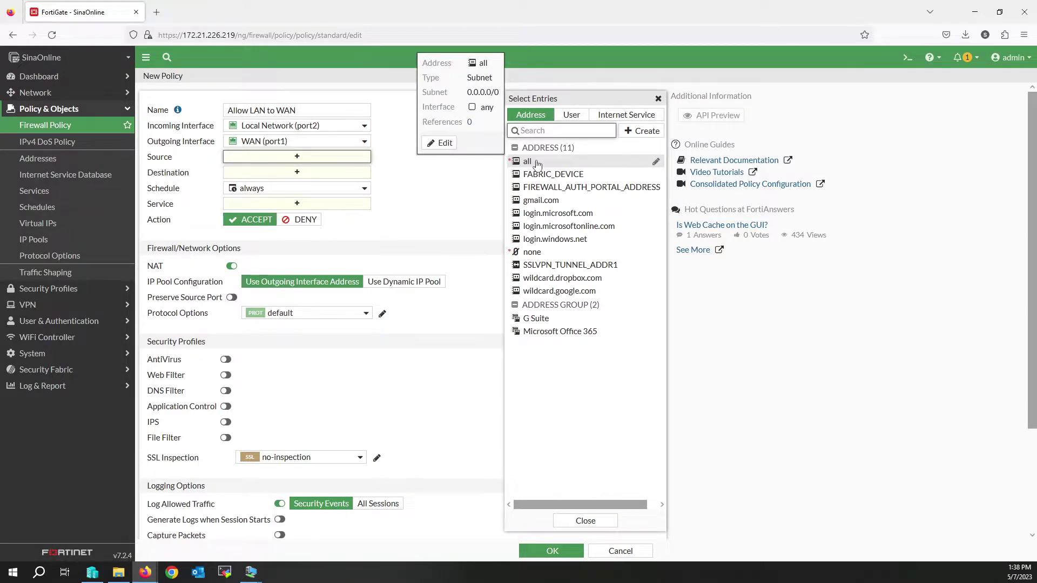
{"action": "left_click", "coordinate": [527, 162]}
{"action": "left_click", "coordinate": [297, 184]}
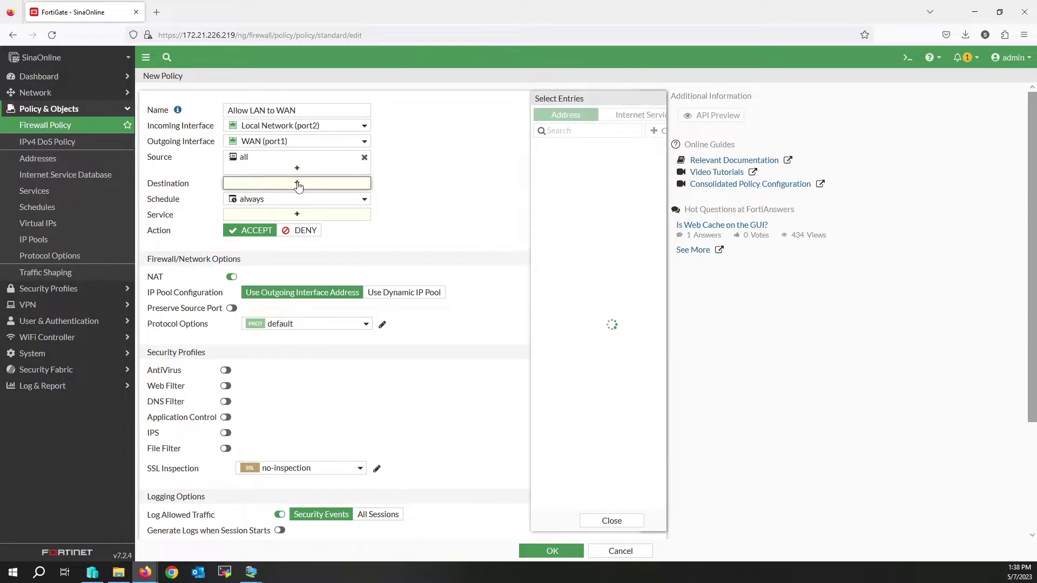
{"action": "left_click", "coordinate": [525, 161]}
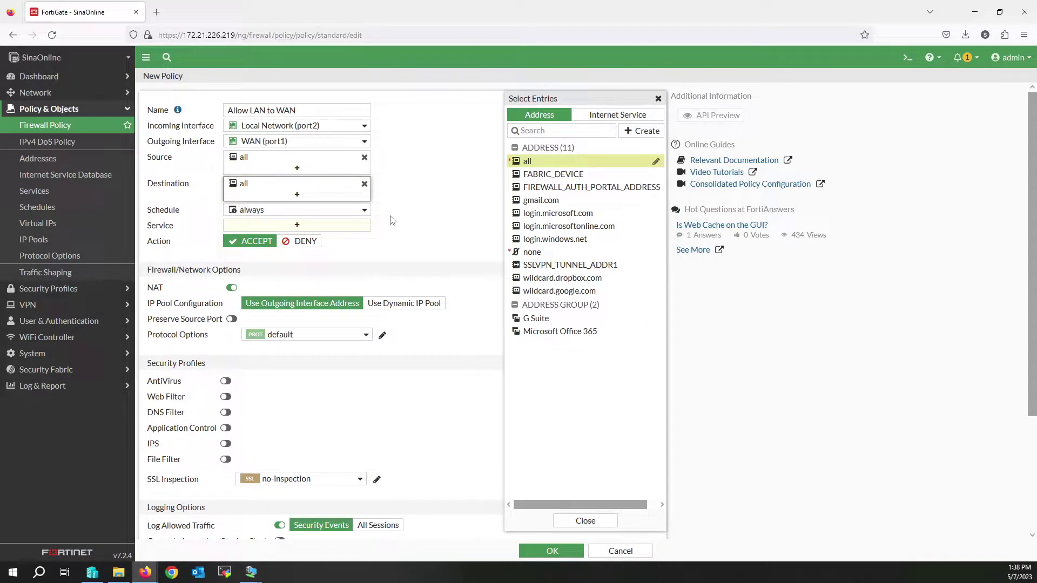
{"action": "left_click", "coordinate": [347, 228]}
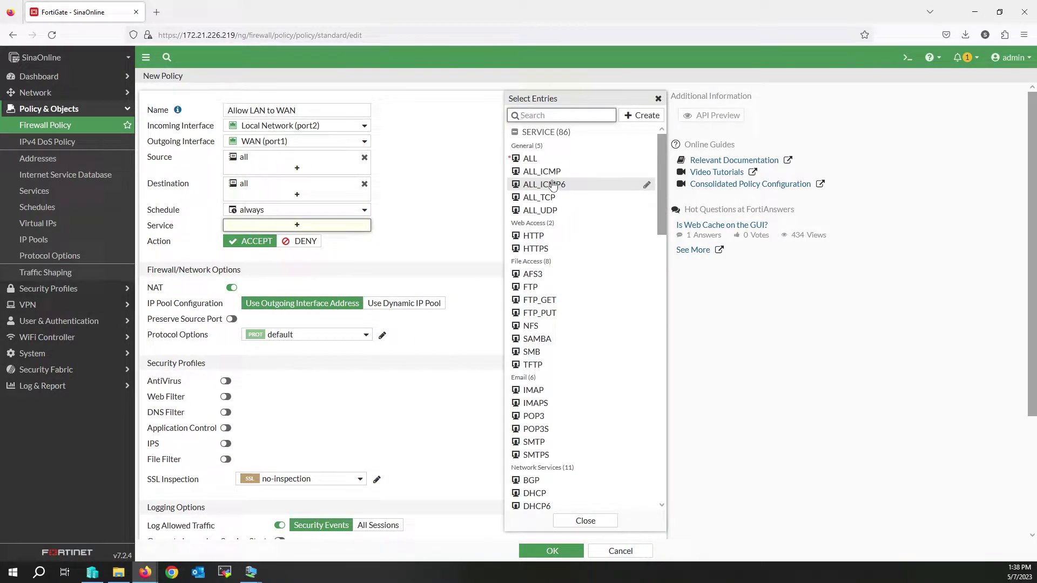
{"action": "left_click", "coordinate": [529, 158]}
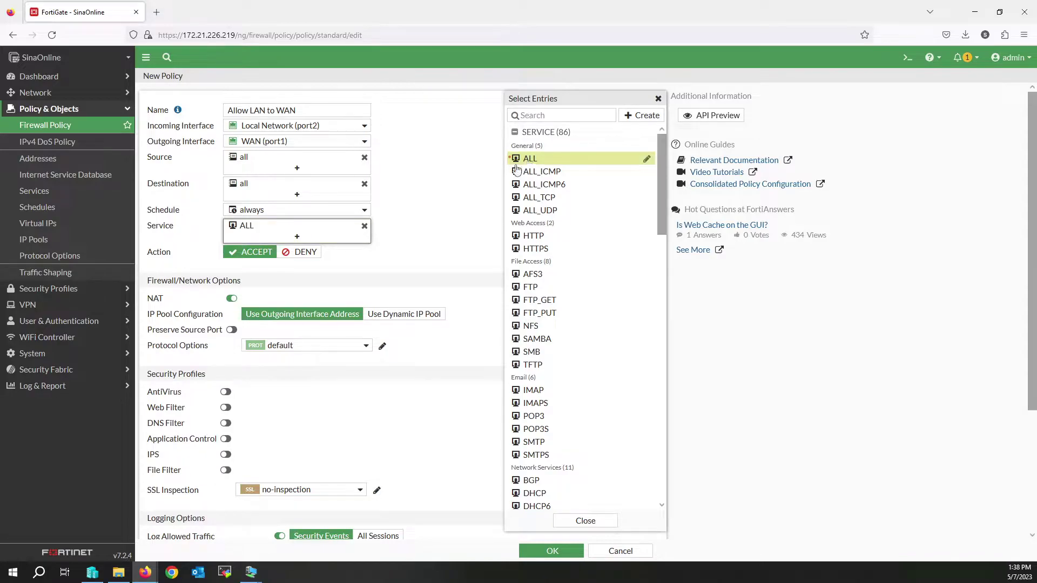
{"action": "left_click", "coordinate": [407, 229]}
Step: Log all sessions, turn off policy expiration, and submit the policy
{"action": "scroll", "coordinate": [402, 229], "scroll_direction": "down", "scroll_amount": 2}
{"action": "scroll", "coordinate": [443, 367], "scroll_direction": "down", "scroll_amount": 3}
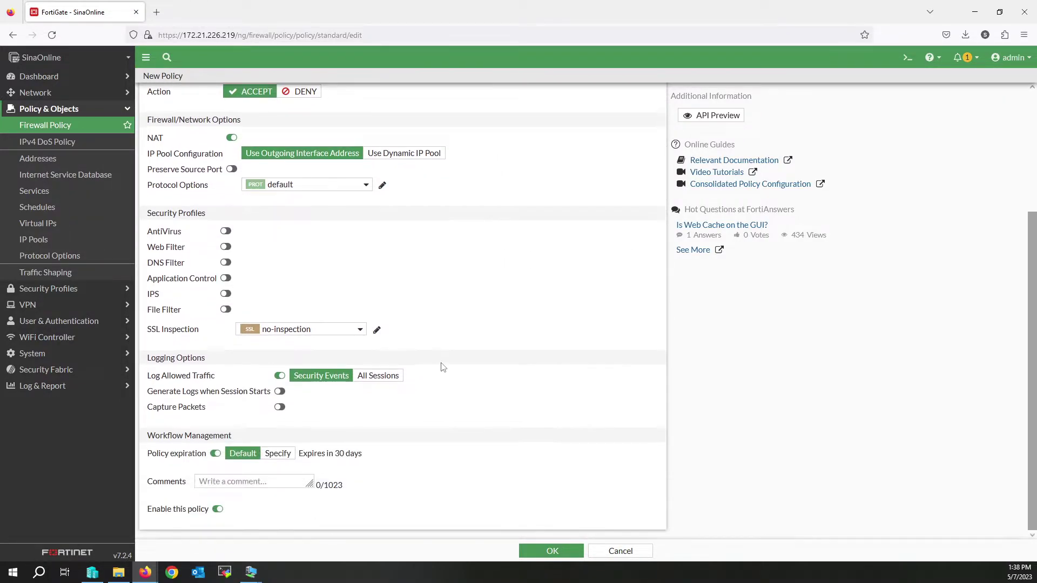
{"action": "left_click", "coordinate": [378, 375]}
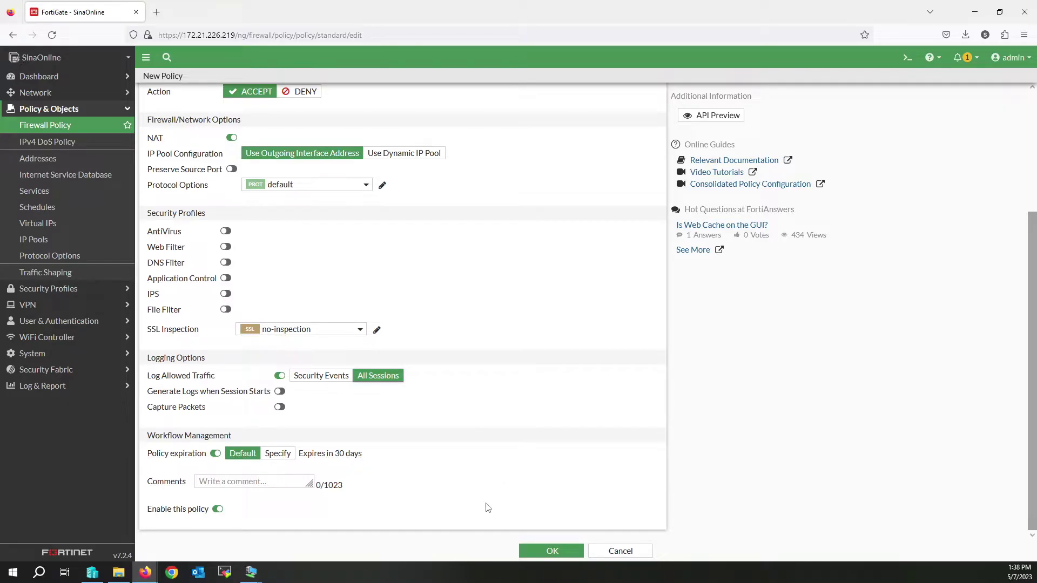
{"action": "left_click", "coordinate": [214, 453]}
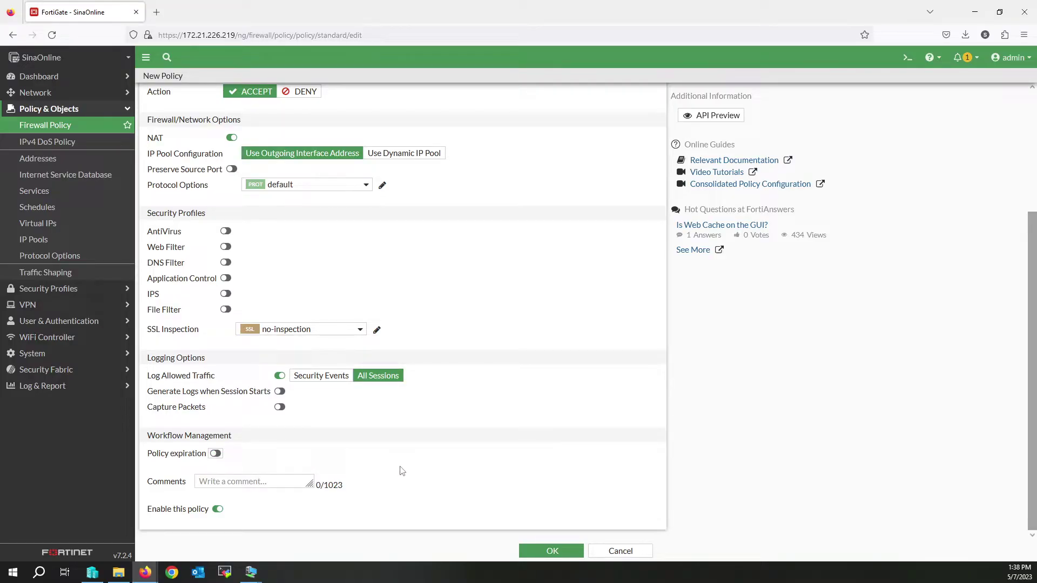
{"action": "left_click", "coordinate": [553, 549]}
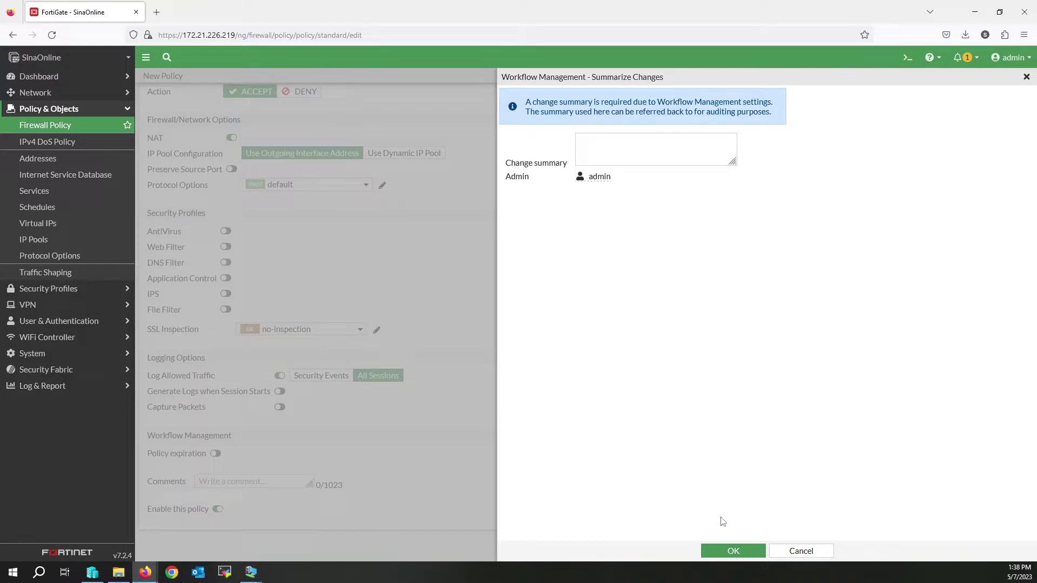
Step: Enter an 'Al…' change summary and save the Allow LAN to WAN policy
{"action": "left_click", "coordinate": [732, 551]}
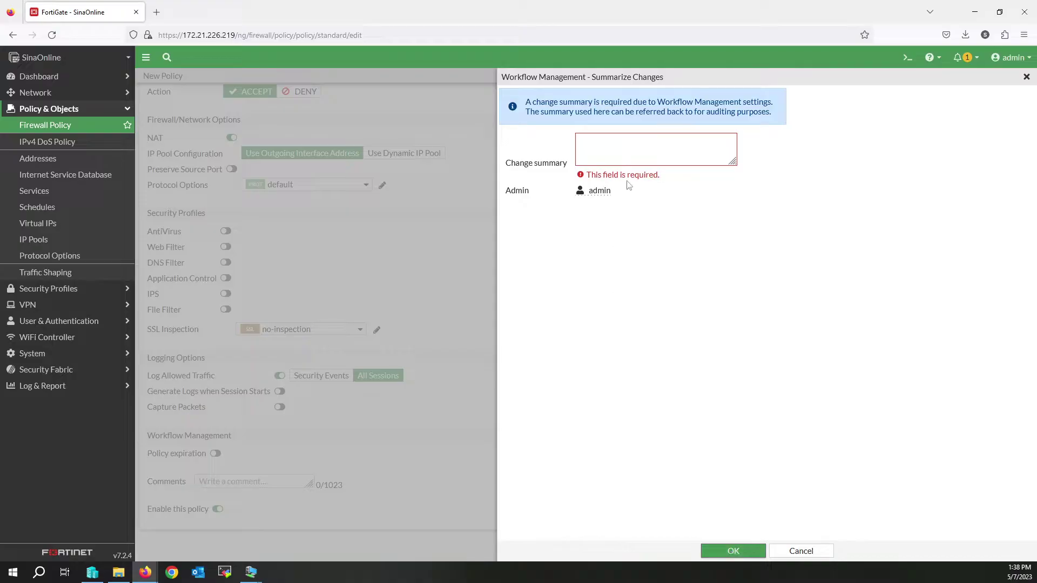
{"action": "left_click", "coordinate": [610, 149]}
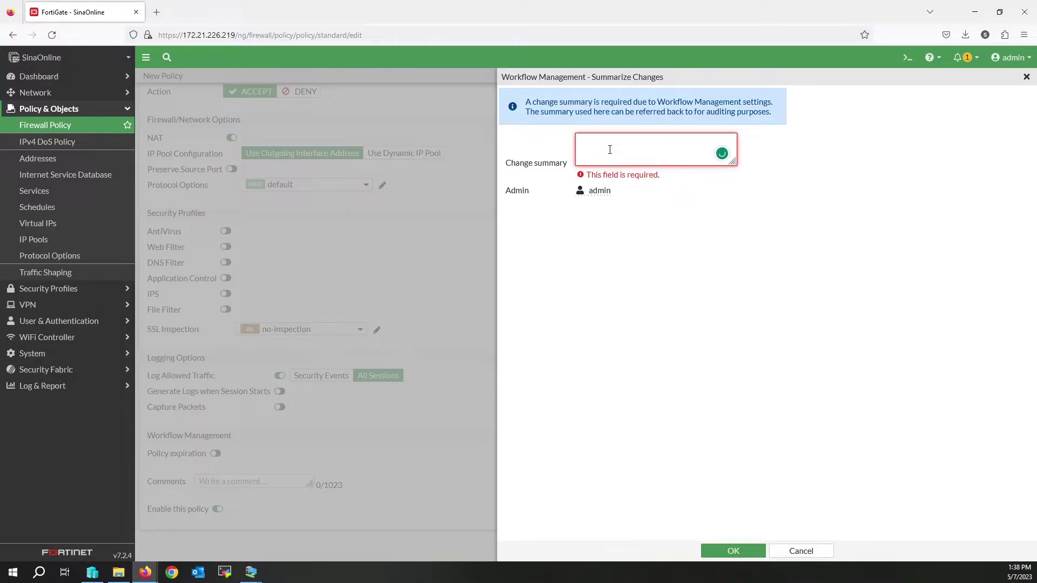
{"action": "type", "text": "Allow LAN to WAN by SinaOnline"}
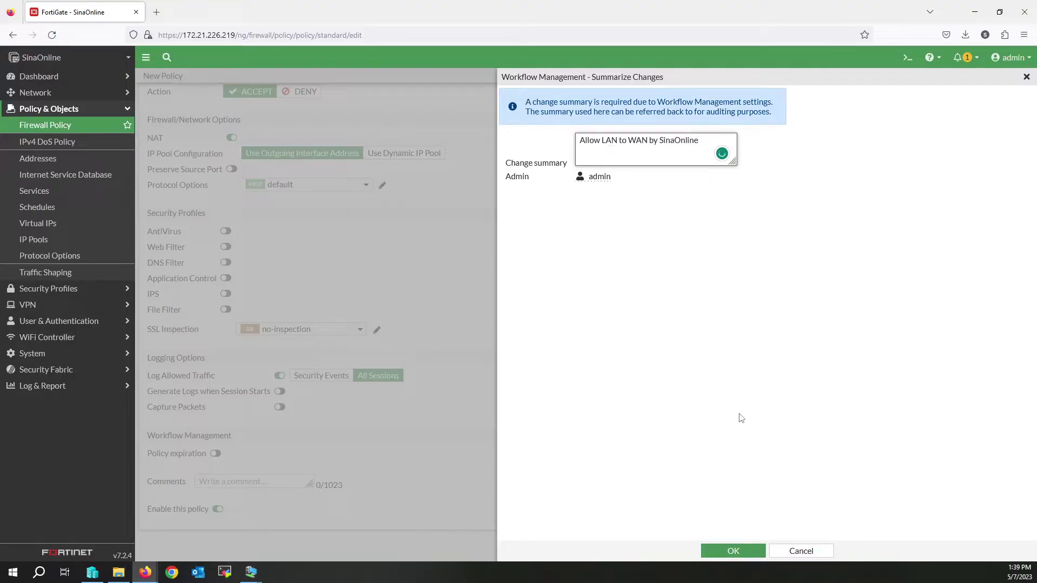
{"action": "left_click", "coordinate": [732, 551]}
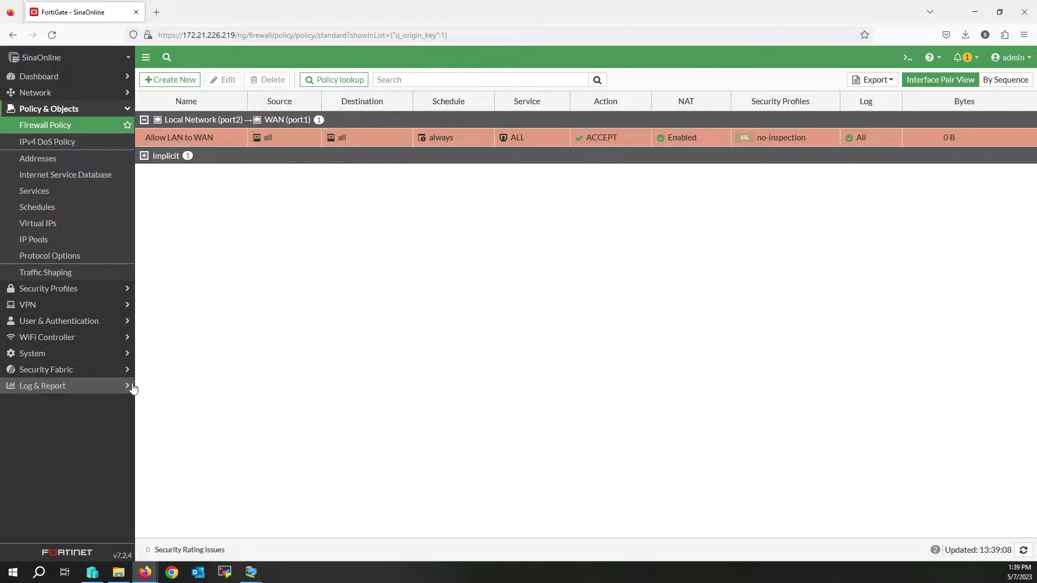
Step: Reload google.com in the VM's Chrome, search for sinaonline, and return to FortiGate
{"action": "mouse_move", "coordinate": [251, 571]}
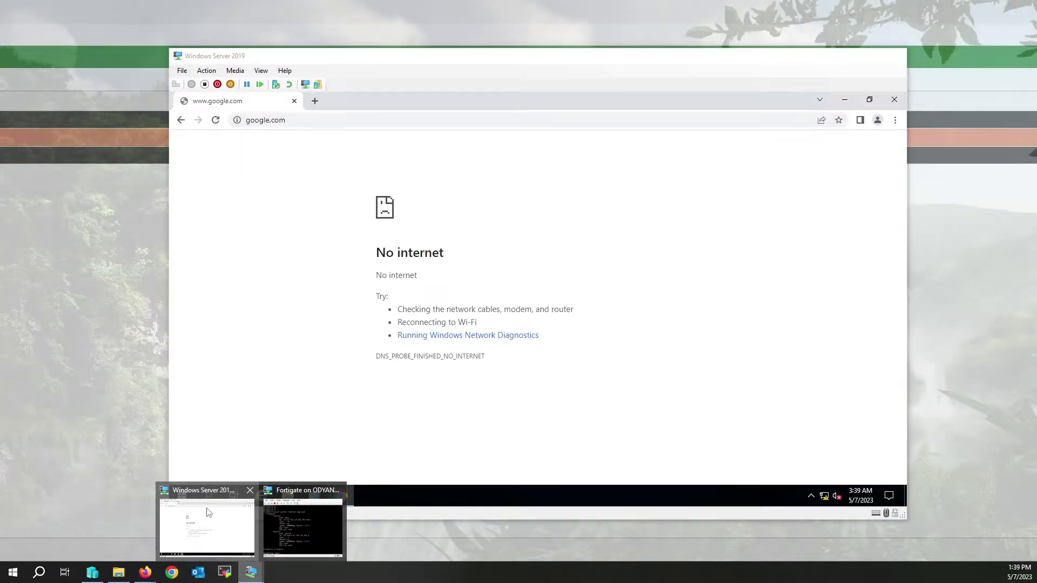
{"action": "left_click", "coordinate": [209, 512]}
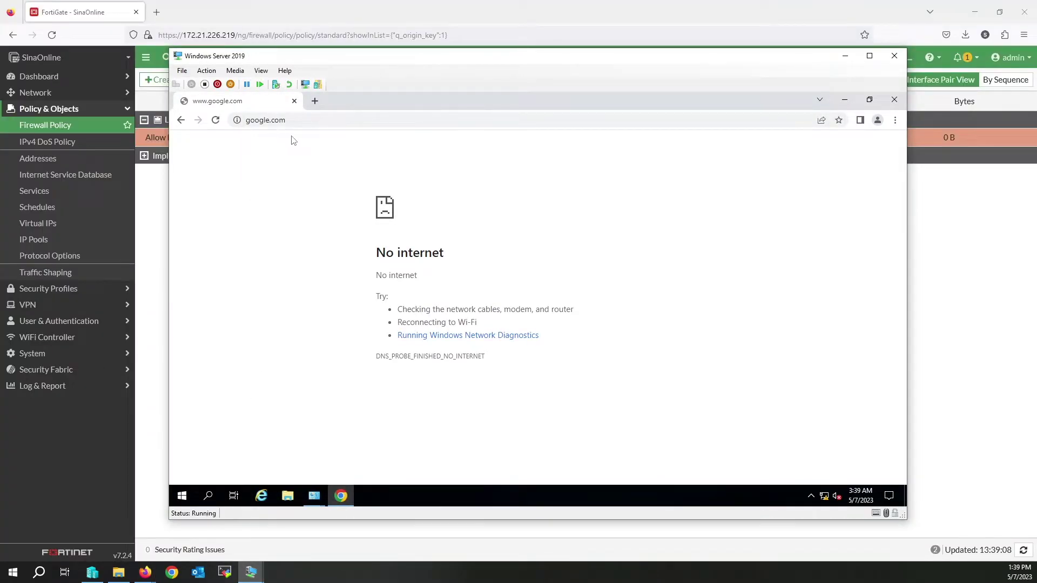
{"action": "left_click", "coordinate": [313, 120]}
{"action": "key", "text": "Return"}
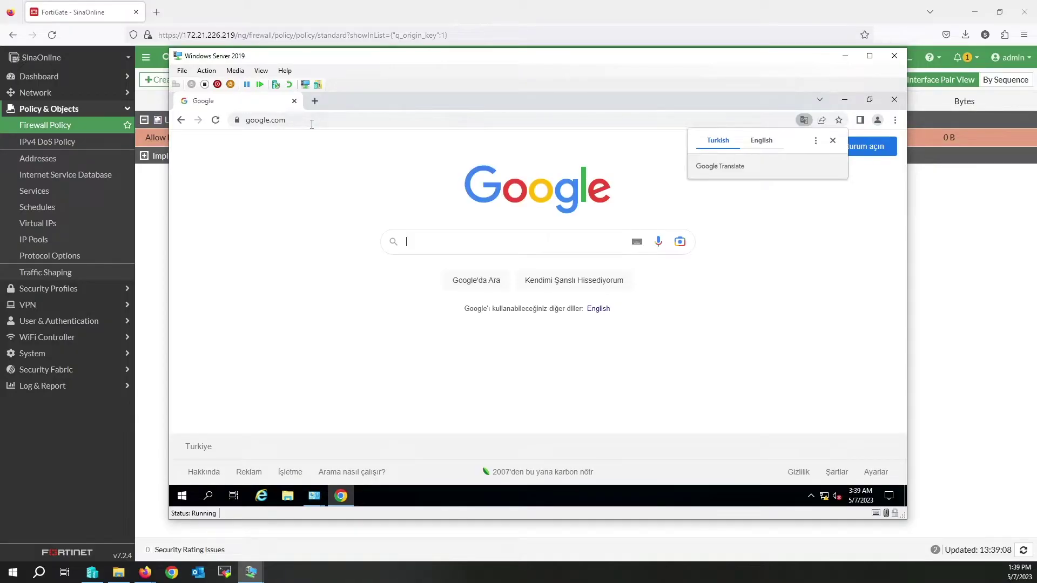
{"action": "left_click", "coordinate": [447, 238]}
{"action": "type", "text": "sin"}
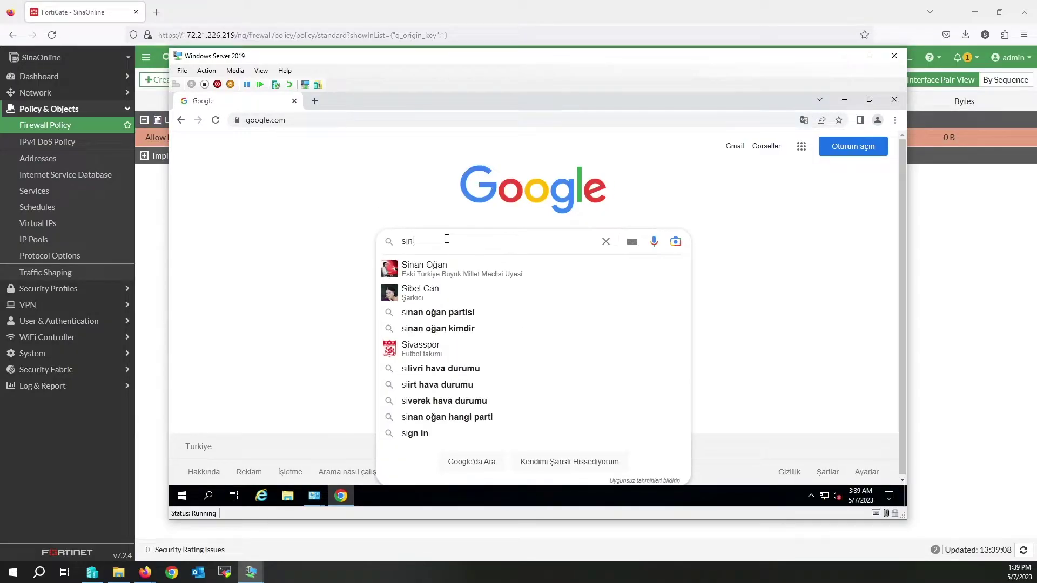
{"action": "type", "text": "aonline"}
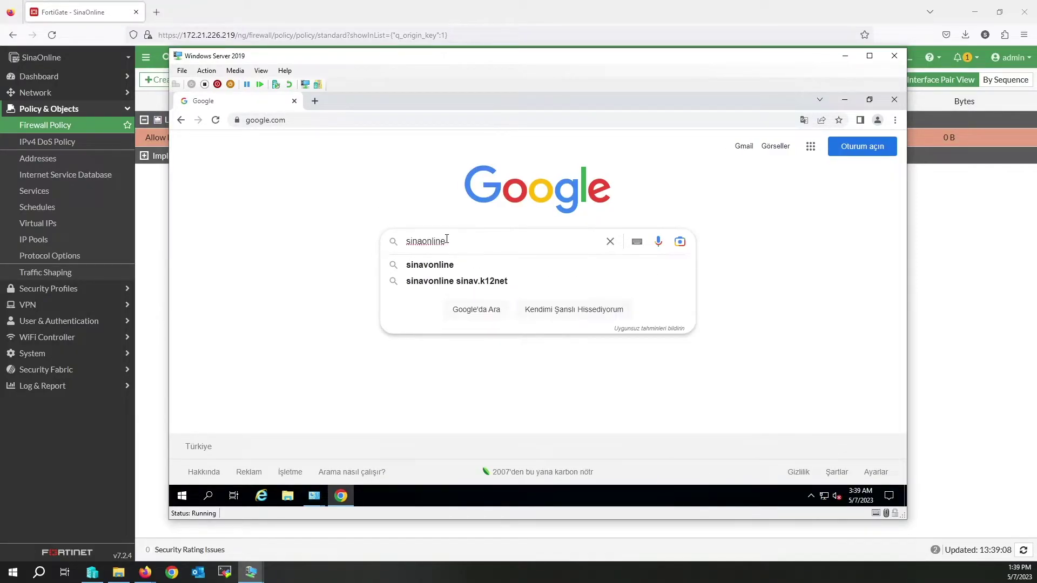
{"action": "key", "text": "Return"}
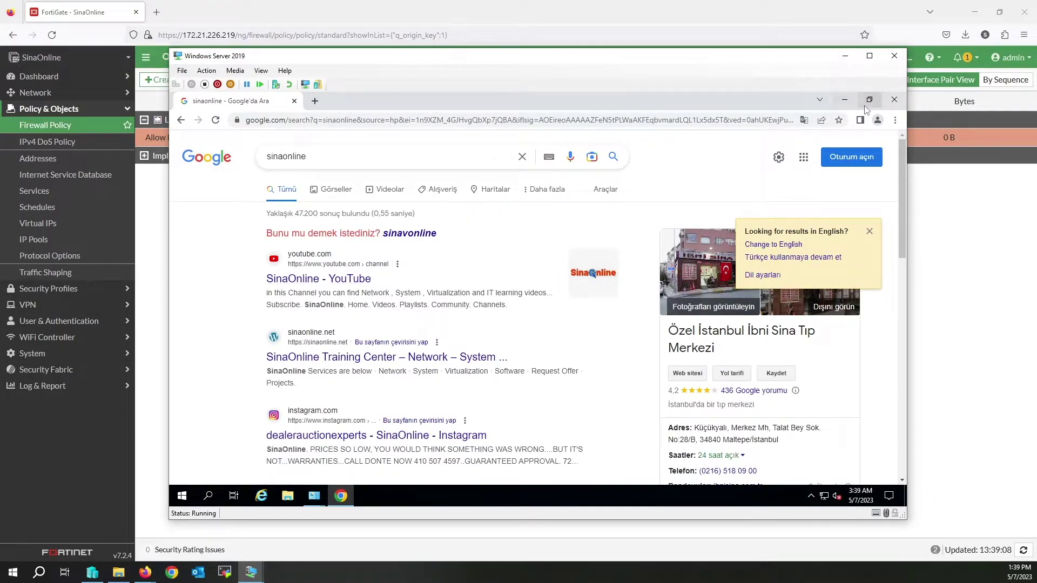
{"action": "left_click", "coordinate": [82, 128]}
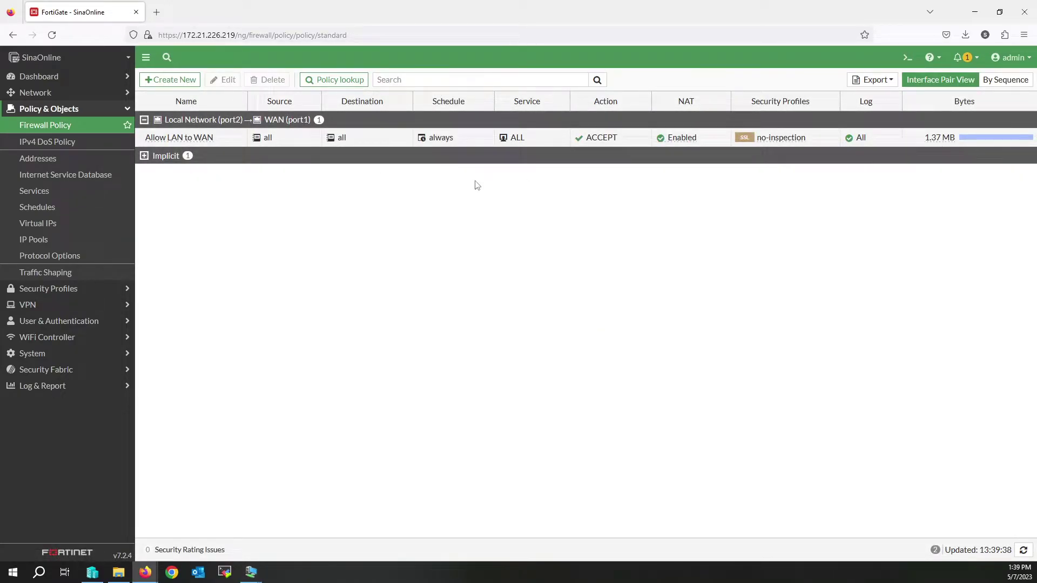
Step: Open the Local Network (port2) interface settings and enable its security mode
{"action": "left_click", "coordinate": [45, 92]}
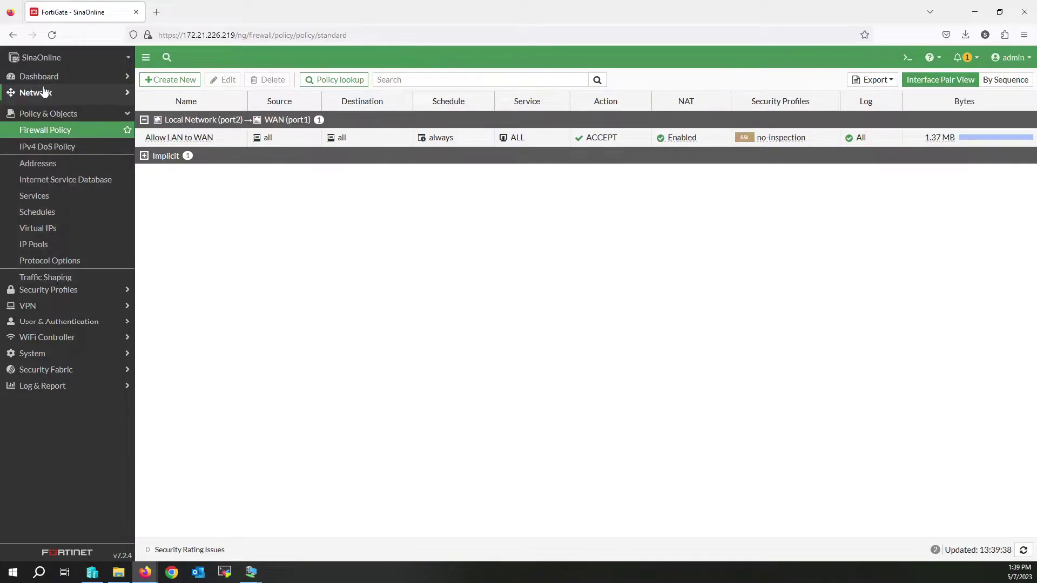
{"action": "left_click", "coordinate": [59, 112]}
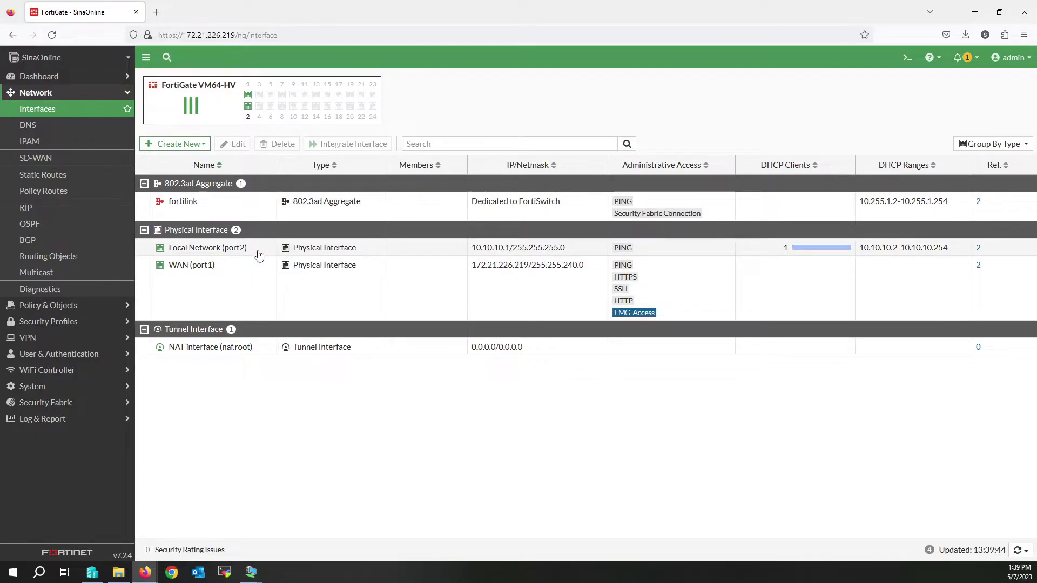
{"action": "double_click", "coordinate": [259, 253]}
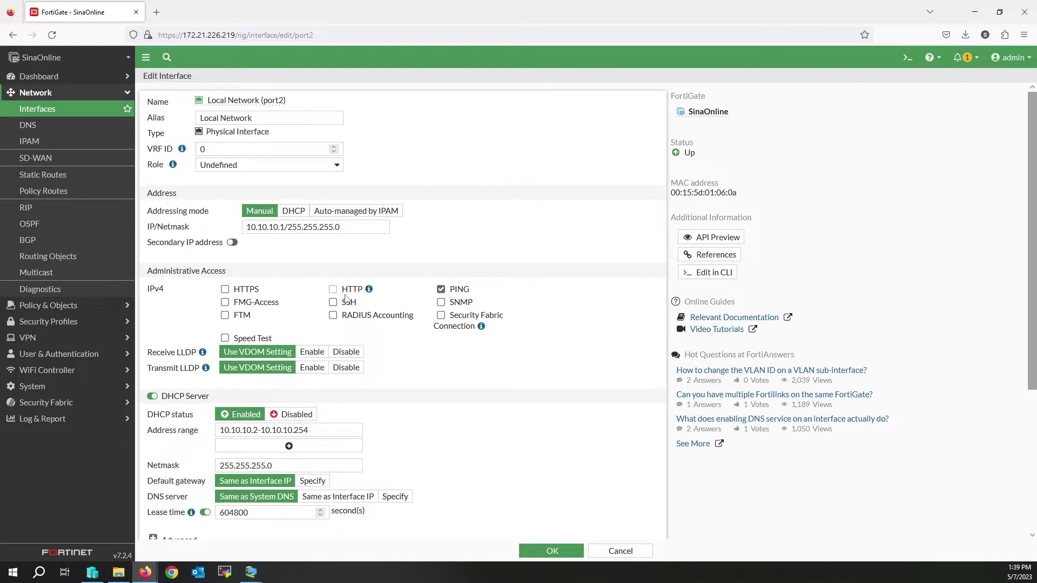
{"action": "scroll", "coordinate": [346, 299], "scroll_direction": "down", "scroll_amount": 4}
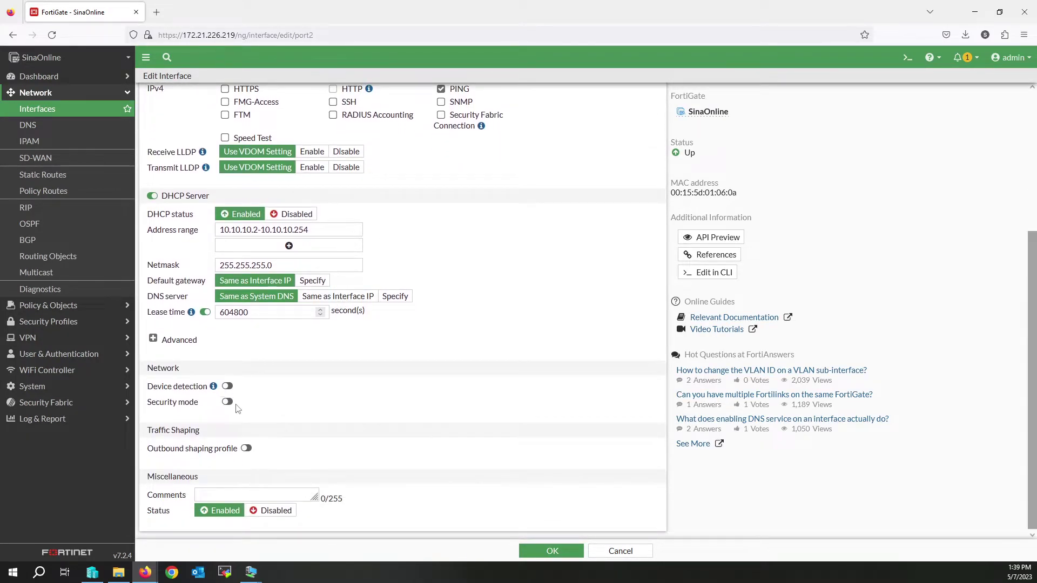
{"action": "left_click", "coordinate": [229, 404]}
Step: Set port2 to a local Captive Portal restricted to groups, and list the available user groups
{"action": "scroll", "coordinate": [287, 331], "scroll_direction": "down", "scroll_amount": 2}
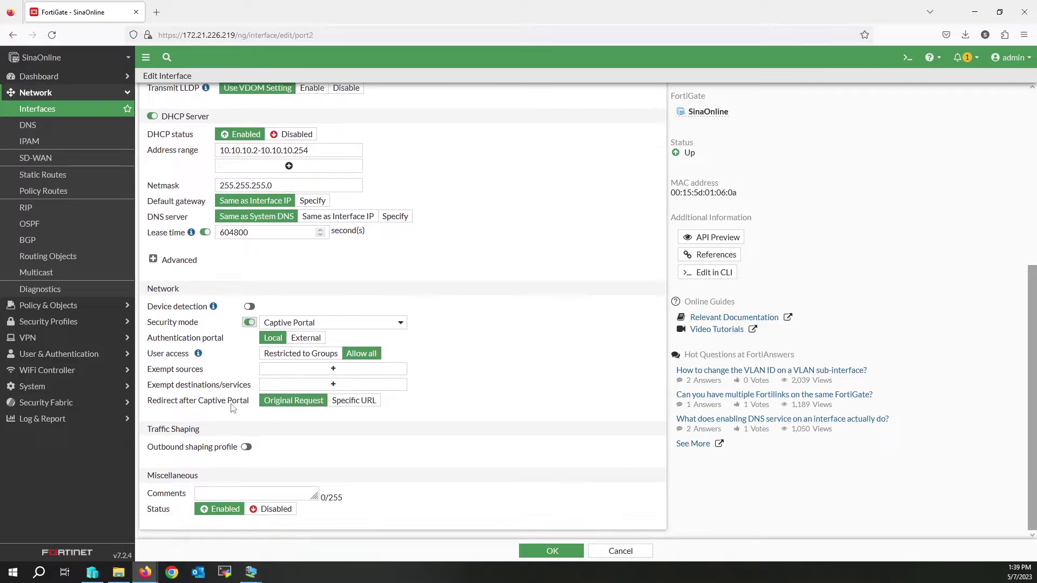
{"action": "left_click", "coordinate": [333, 324]}
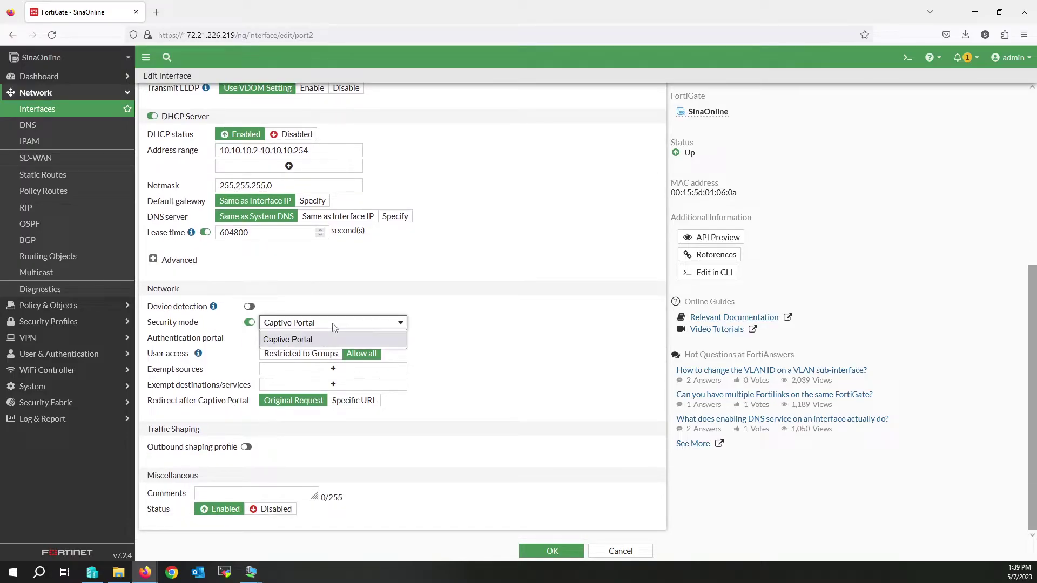
{"action": "left_click", "coordinate": [286, 340]}
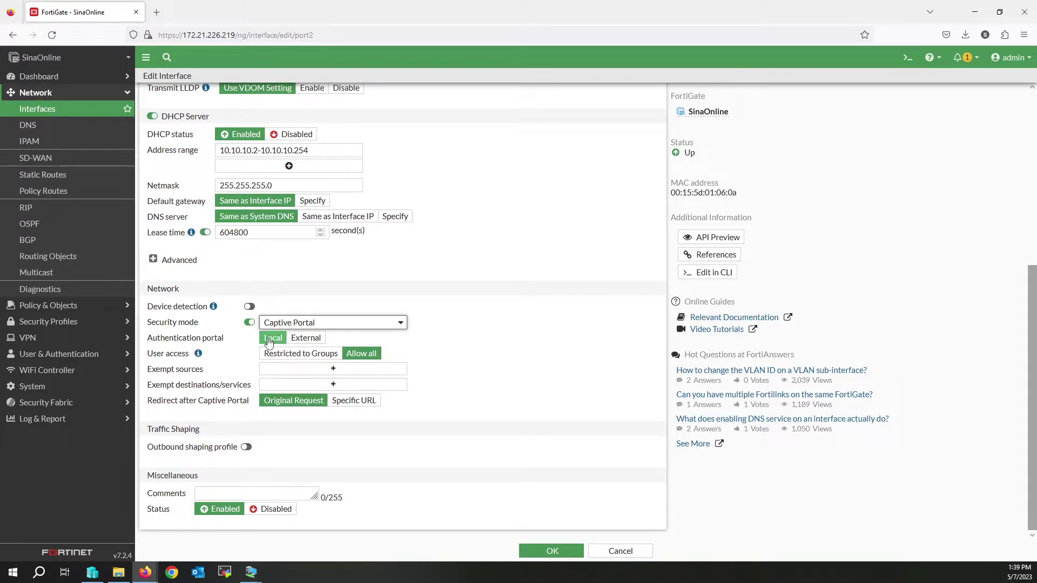
{"action": "left_click", "coordinate": [307, 340]}
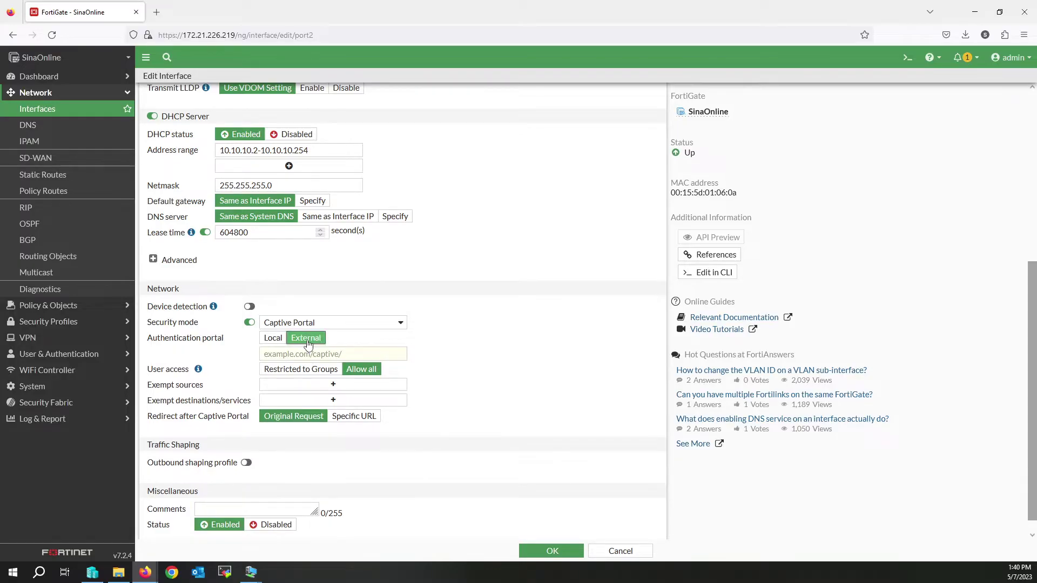
{"action": "left_click", "coordinate": [270, 340]}
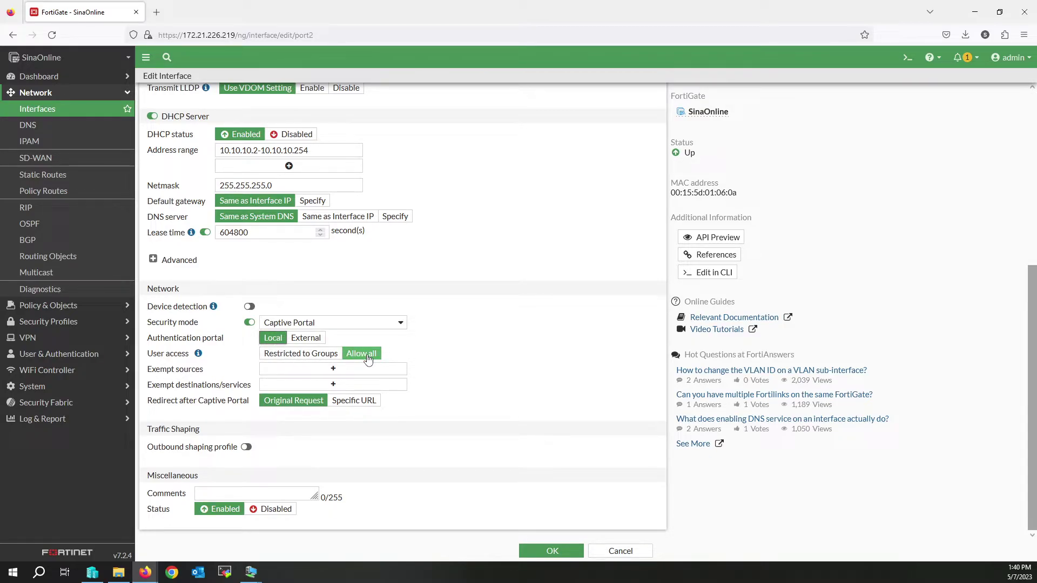
{"action": "left_click", "coordinate": [288, 358]}
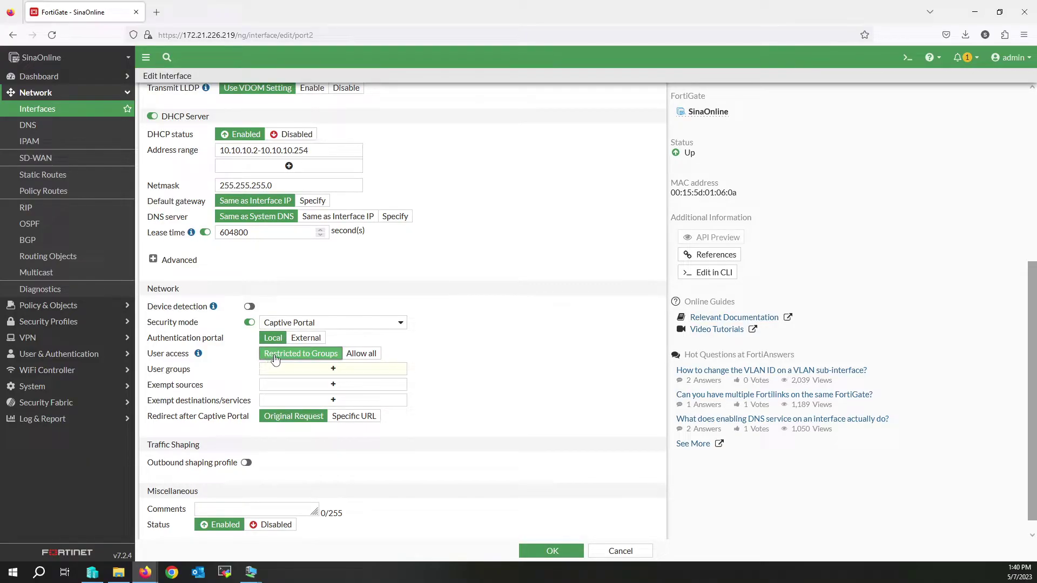
{"action": "left_click", "coordinate": [314, 373]}
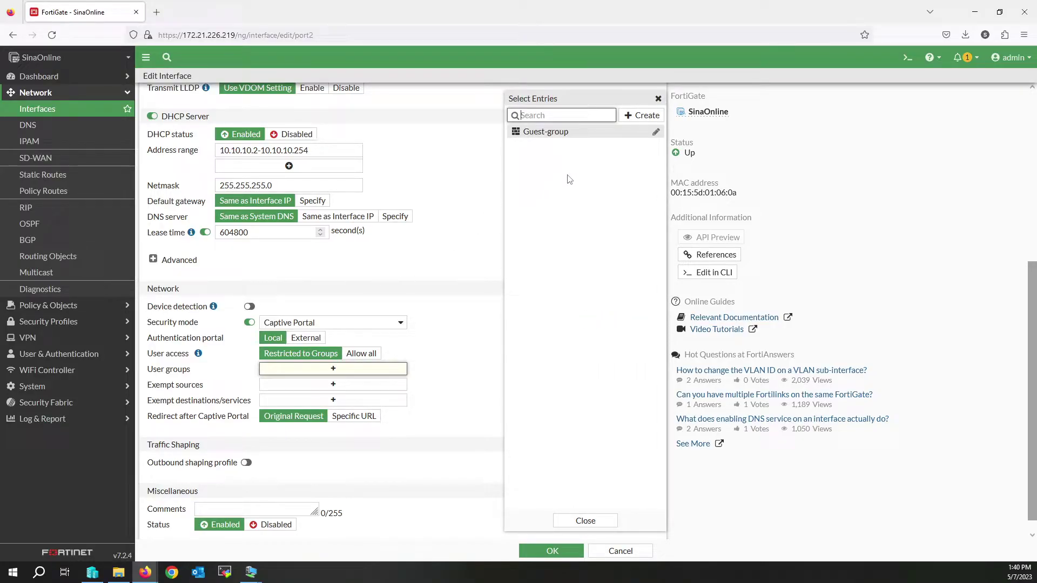
Step: Start a Firewall user group named Internet Access Group and begin creating a member for it
{"action": "left_click", "coordinate": [646, 116]}
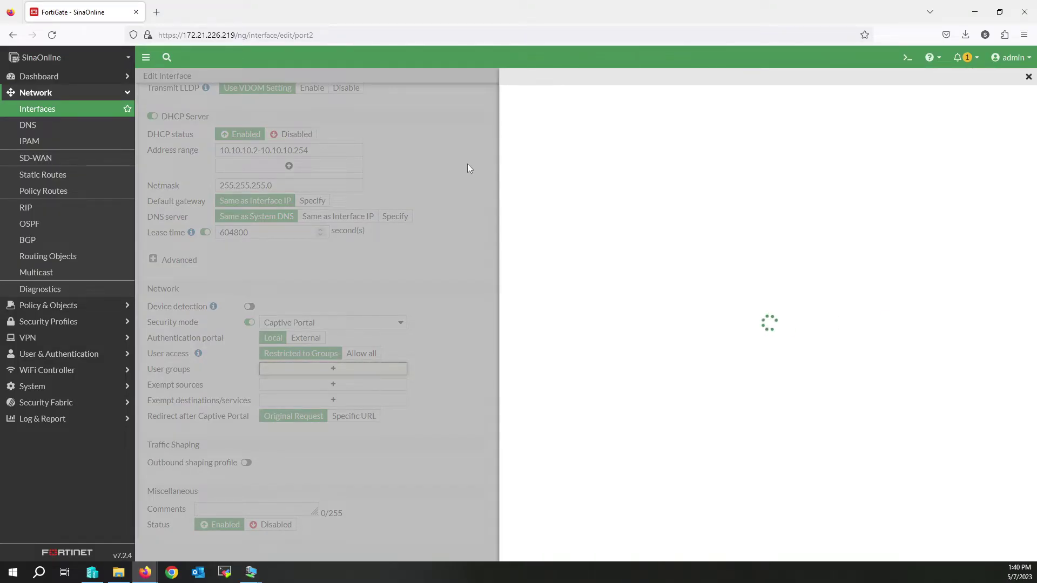
{"action": "left_click", "coordinate": [573, 105]}
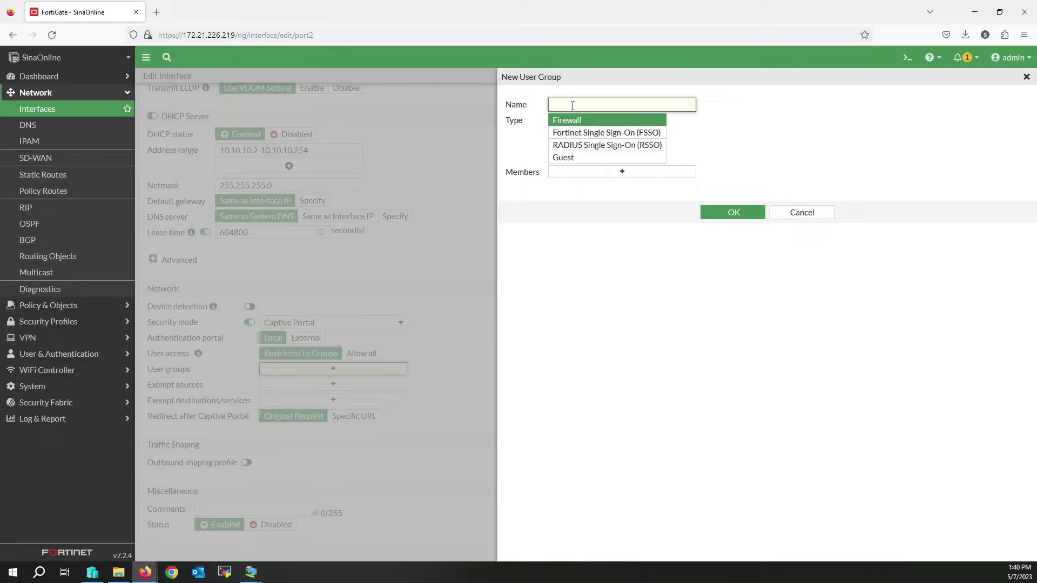
{"action": "type", "text": "Internet Access Group"}
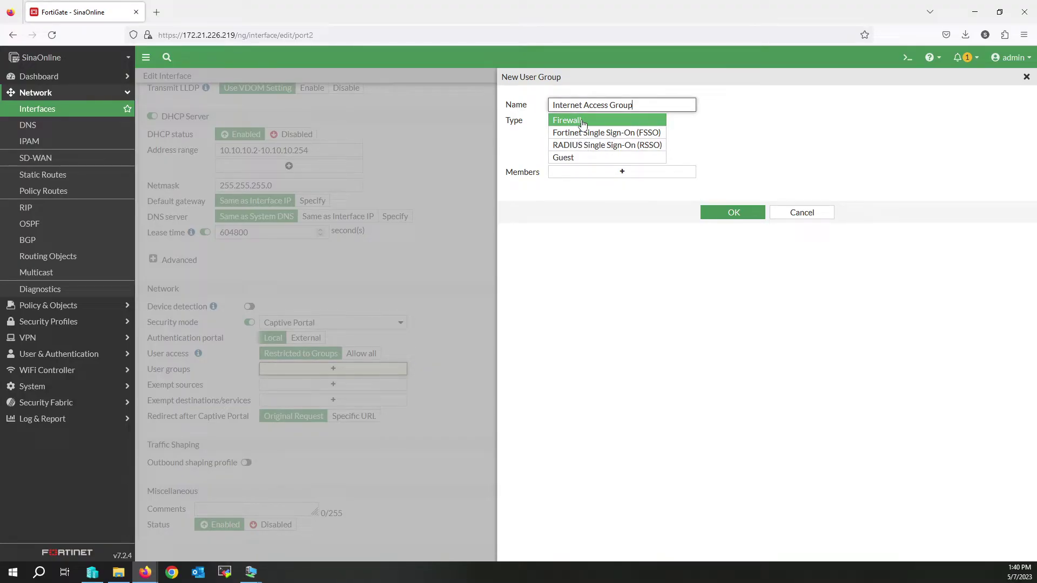
{"action": "left_click", "coordinate": [629, 173]}
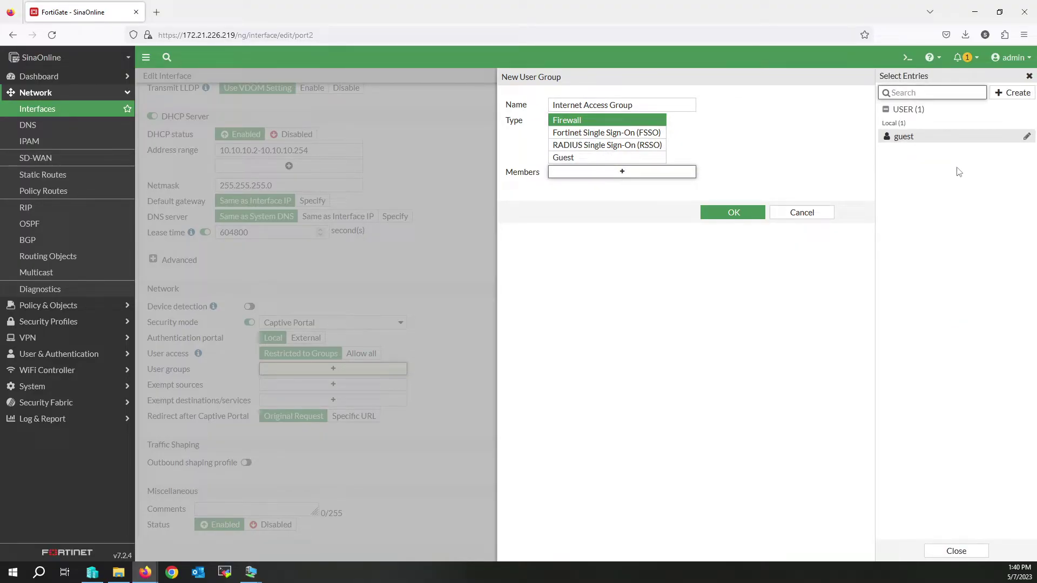
{"action": "left_click", "coordinate": [1017, 94]}
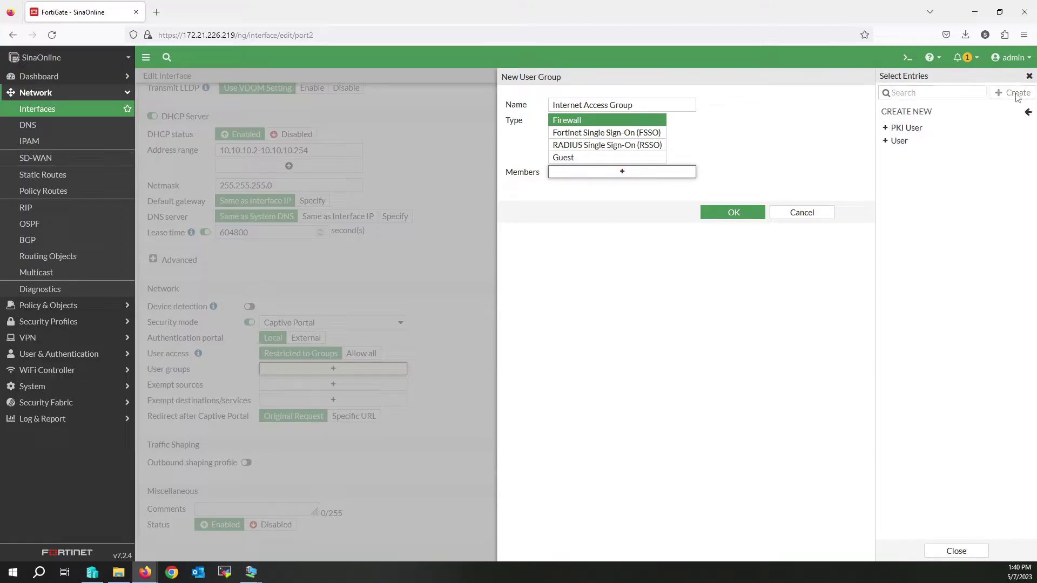
Step: Create a new local user with a username and password, skipping the contact info
{"action": "left_click", "coordinate": [926, 144]}
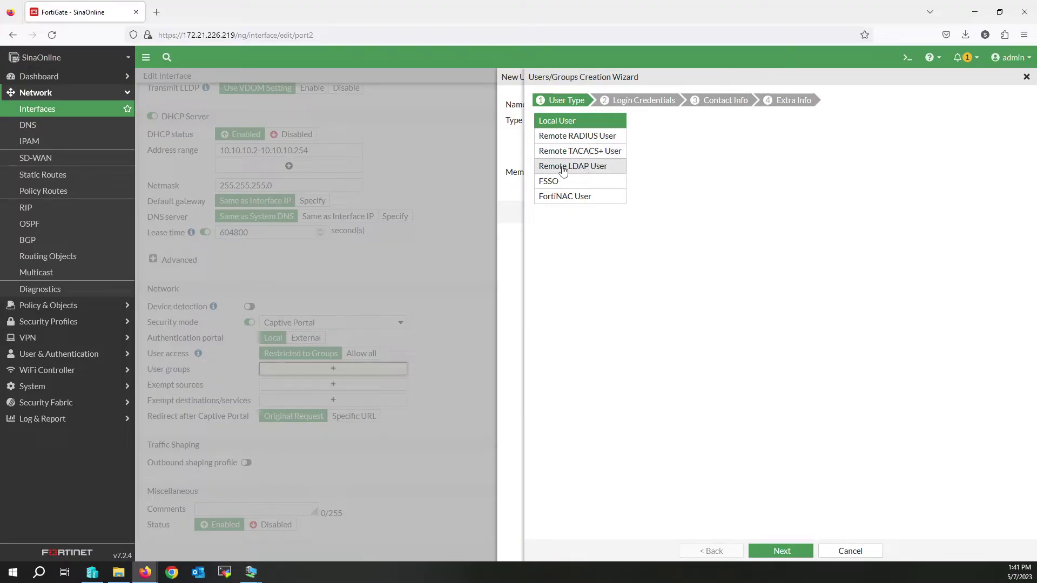
{"action": "left_click", "coordinate": [786, 551]}
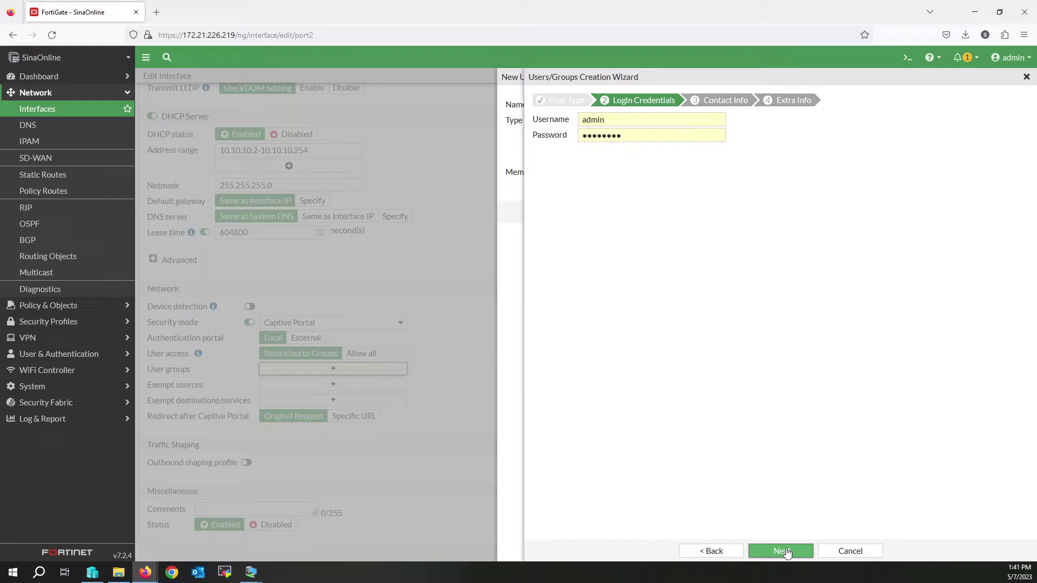
{"action": "double_click", "coordinate": [611, 119]}
{"action": "type", "text": "sinaonline"}
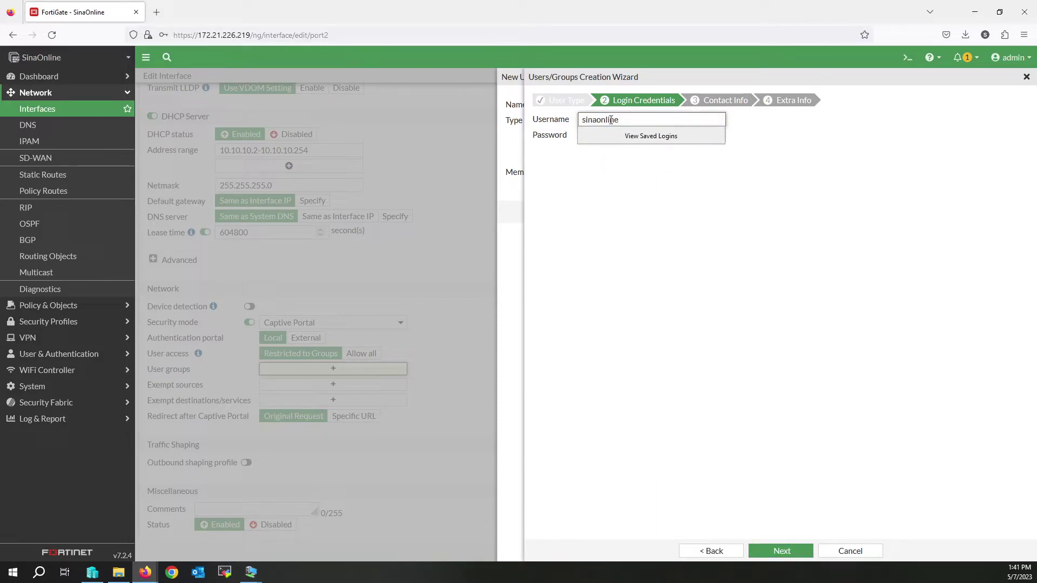
{"action": "key", "text": "Tab"}
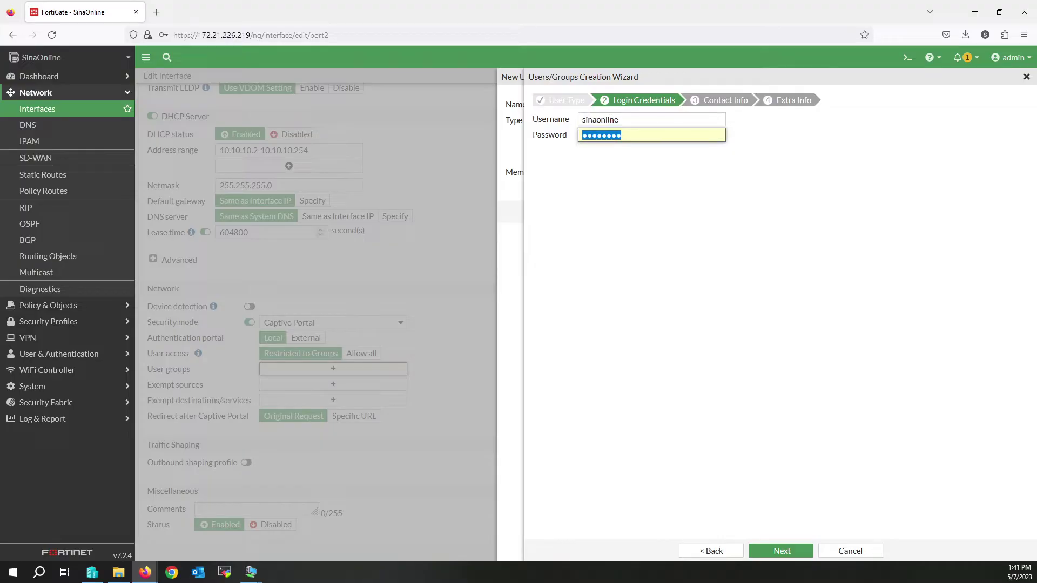
{"action": "type", "text": "123"}
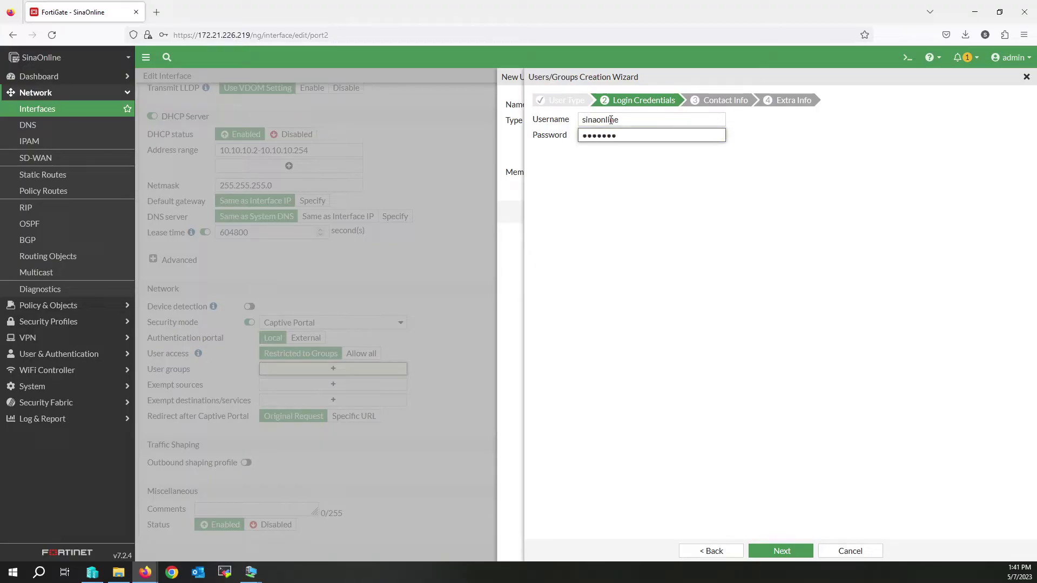
{"action": "left_click", "coordinate": [786, 552]}
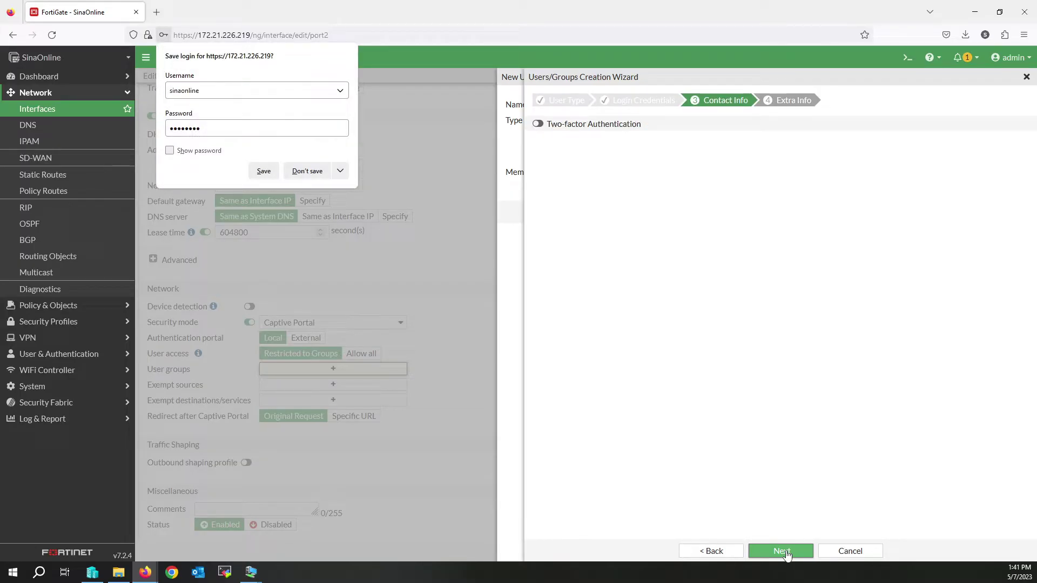
{"action": "left_click", "coordinate": [781, 542]}
{"action": "left_click", "coordinate": [786, 551]}
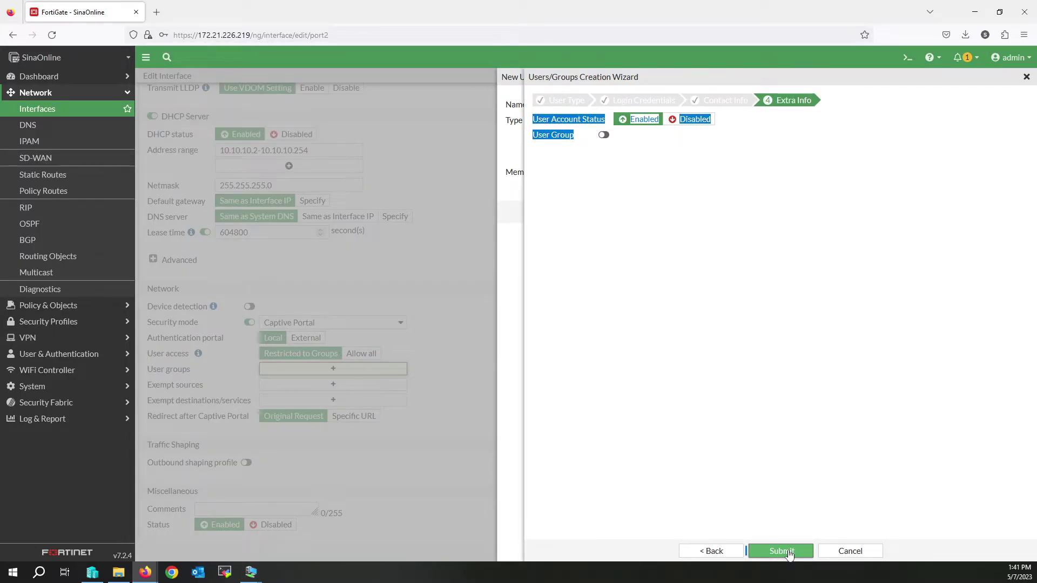
{"action": "left_click", "coordinate": [750, 407]}
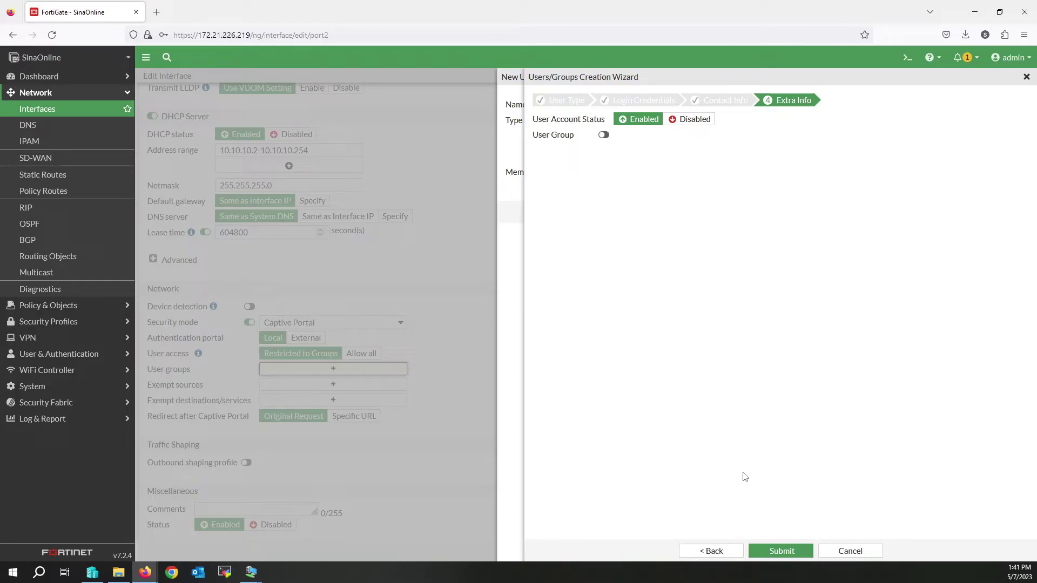
{"action": "left_click", "coordinate": [784, 552]}
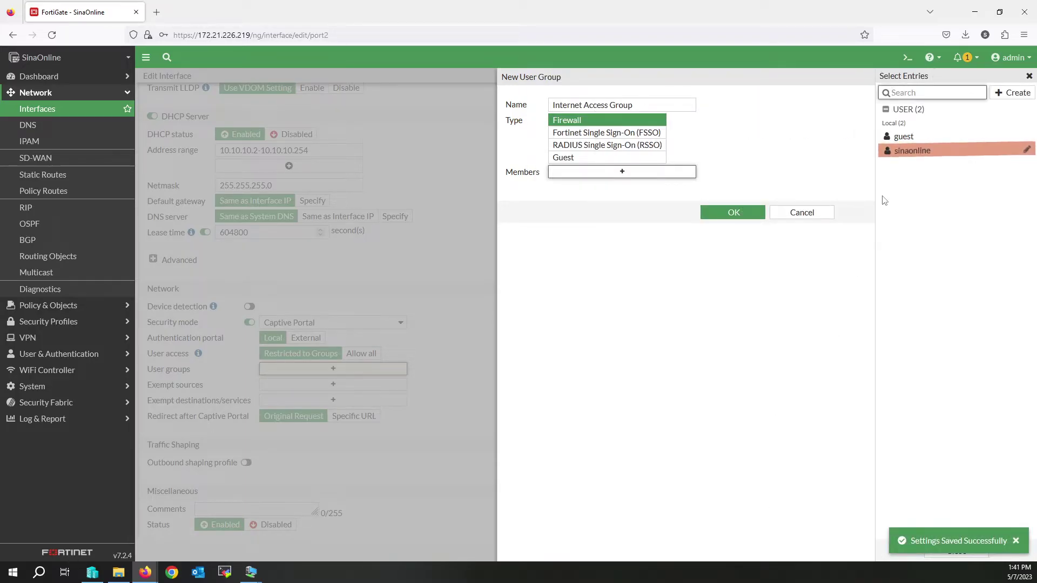
Step: Add the new user to Internet Access Group, save it, and assign it to port2
{"action": "left_click", "coordinate": [913, 152]}
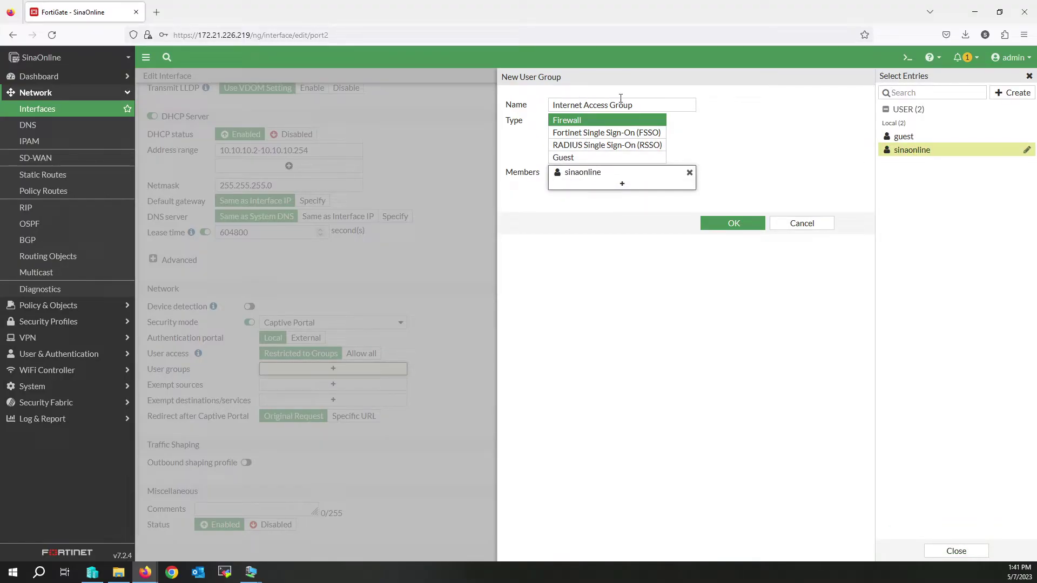
{"action": "left_click", "coordinate": [734, 226]}
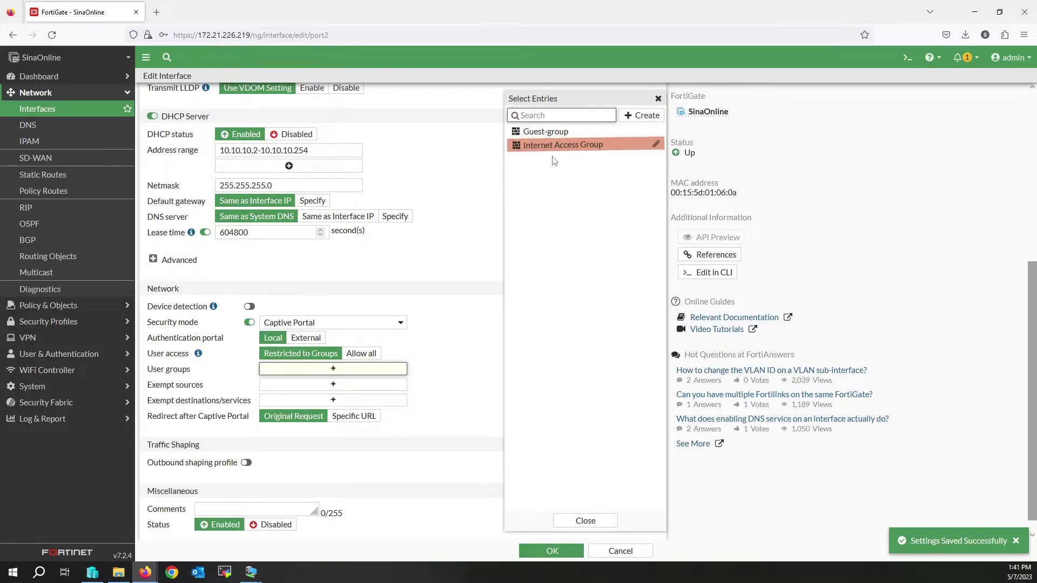
{"action": "left_click", "coordinate": [553, 145]}
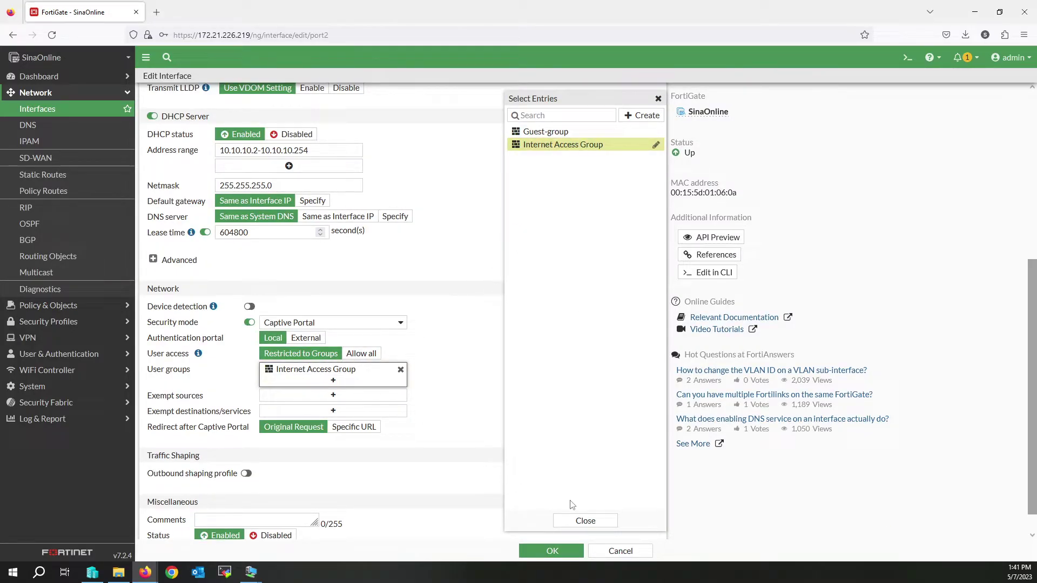
Step: From port2's exempt destinations, create an FQDN address Sinaonline for sinaonline.net
{"action": "left_click", "coordinate": [590, 518]}
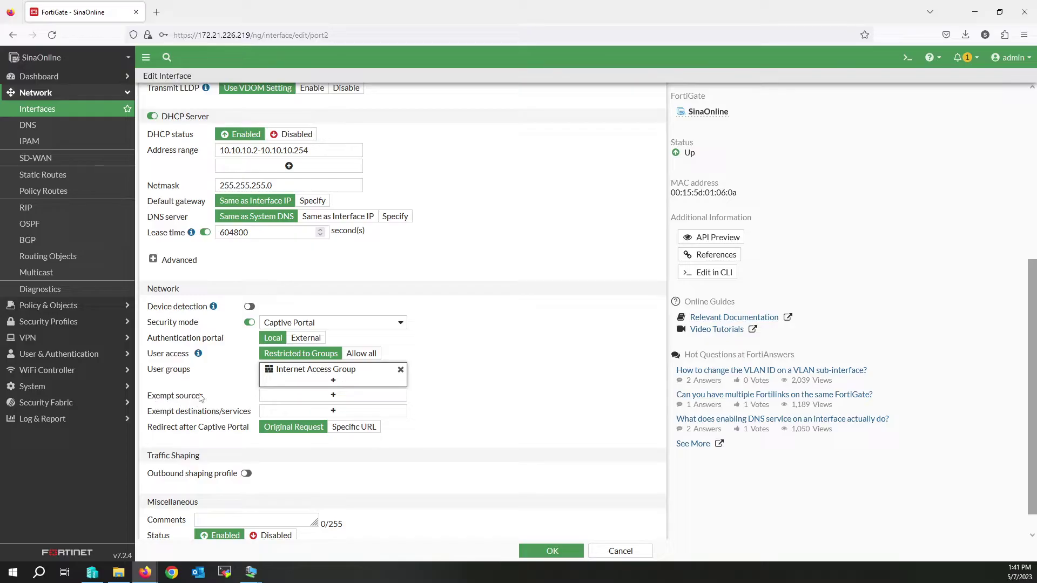
{"action": "left_click", "coordinate": [305, 399]}
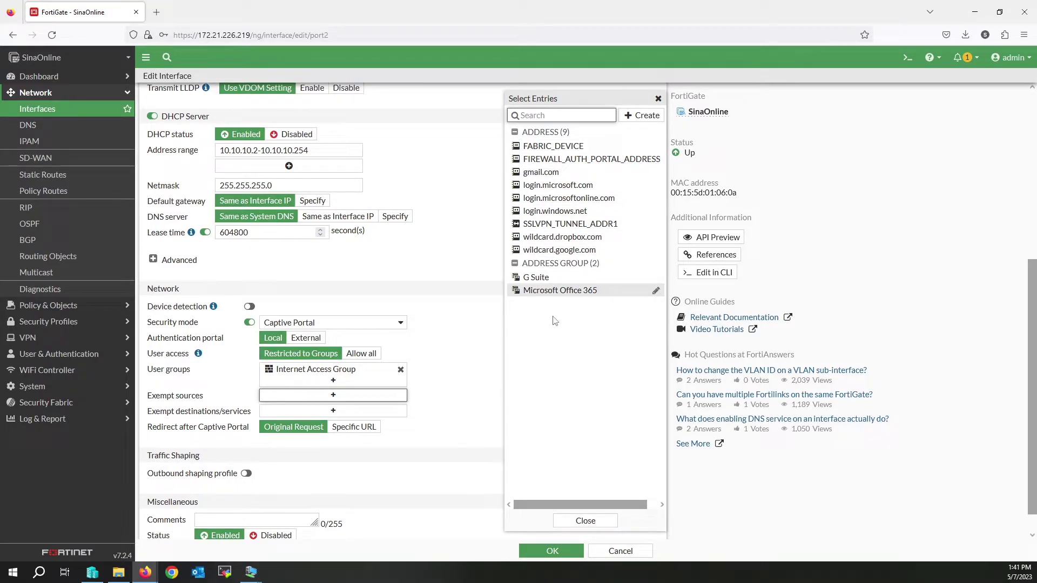
{"action": "left_click", "coordinate": [331, 411]}
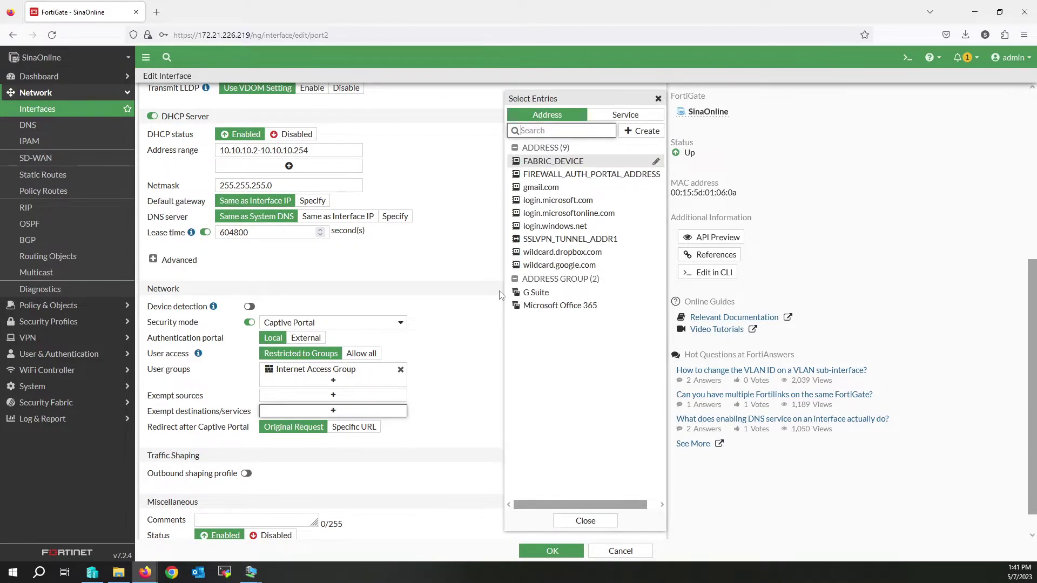
{"action": "left_click", "coordinate": [647, 135]}
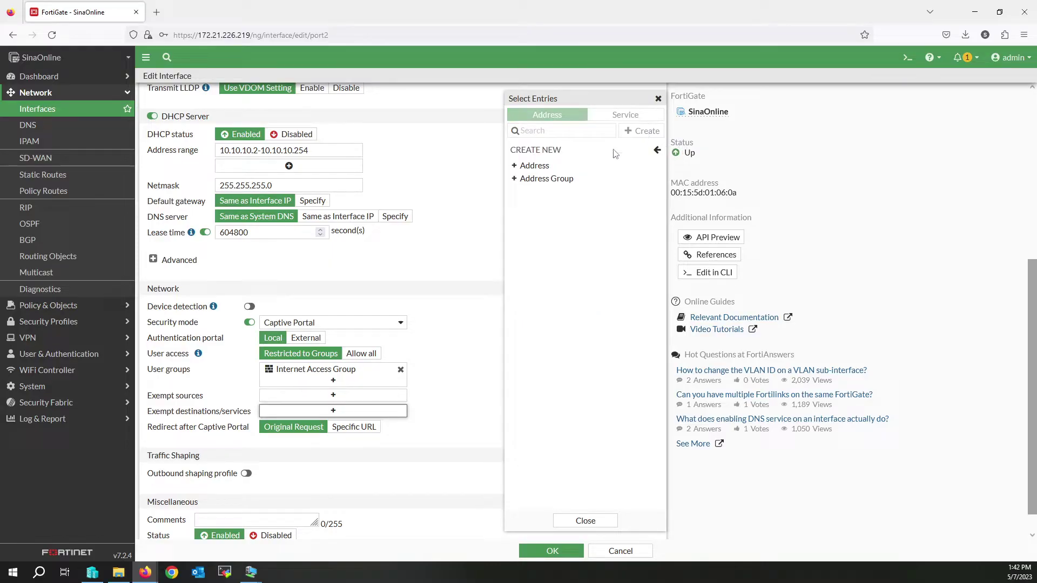
{"action": "left_click", "coordinate": [543, 167]}
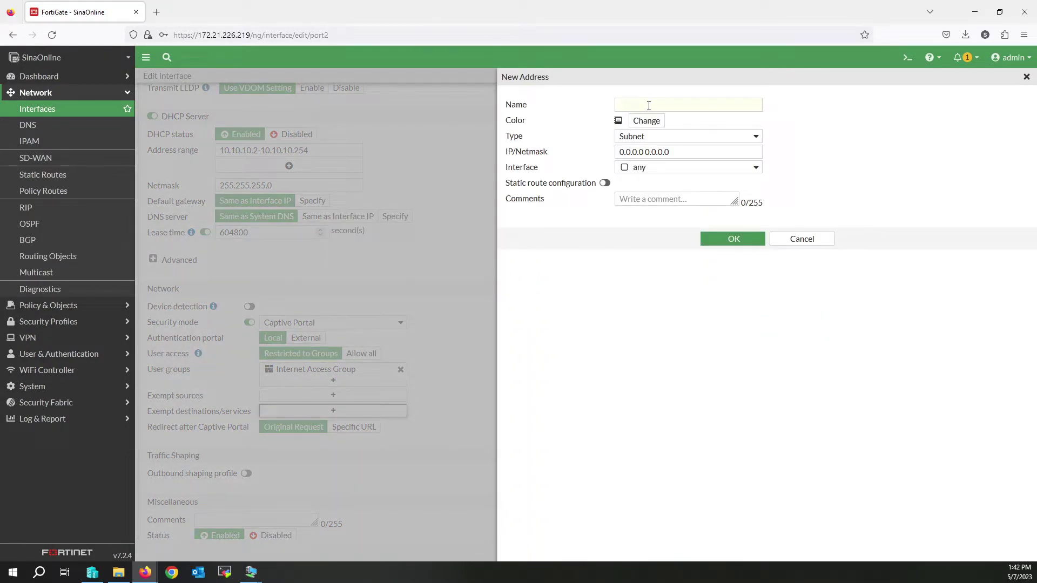
{"action": "left_click", "coordinate": [648, 140]}
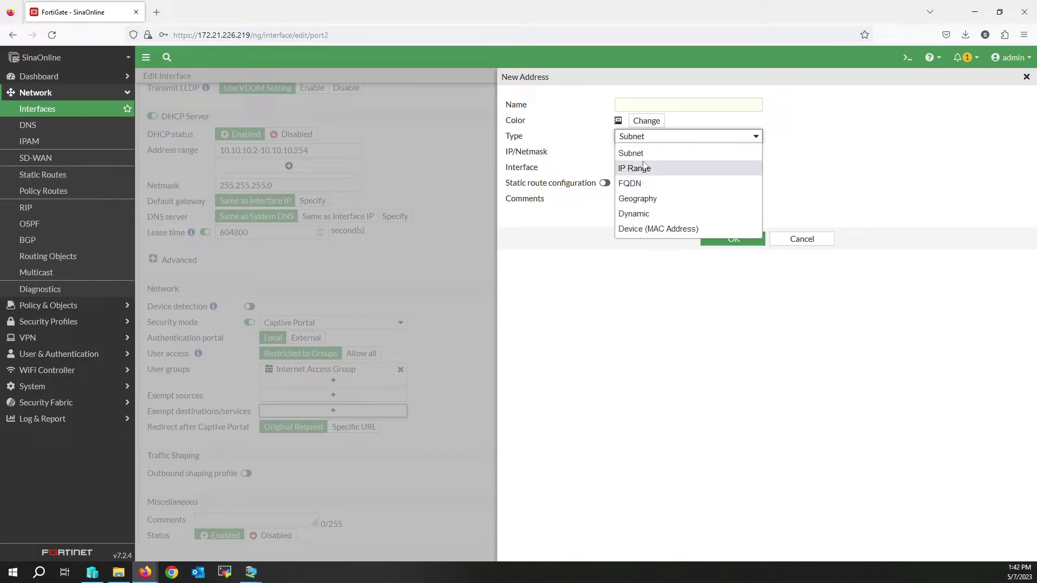
{"action": "left_click", "coordinate": [644, 184]}
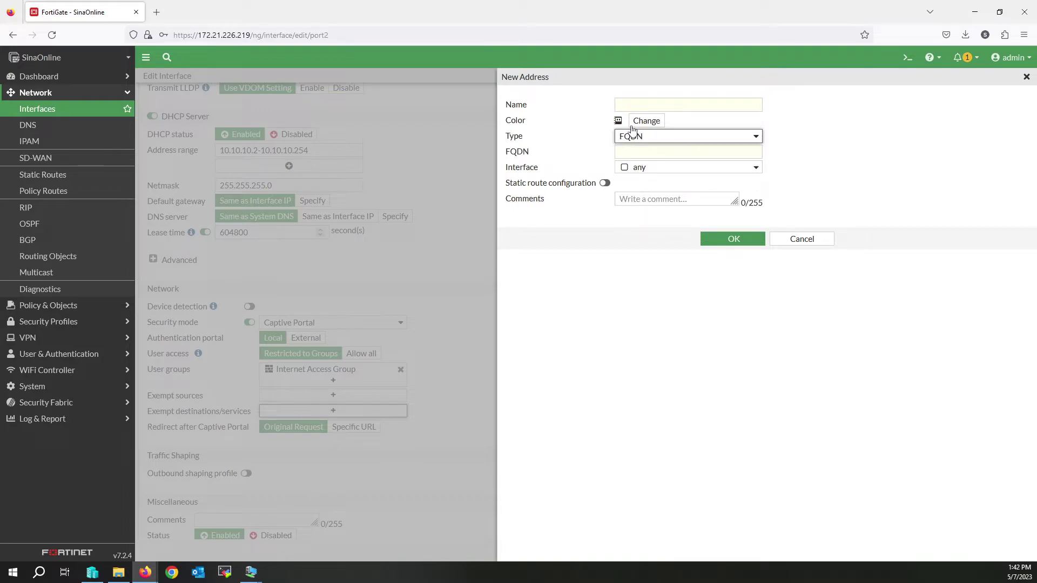
{"action": "left_click", "coordinate": [643, 107]}
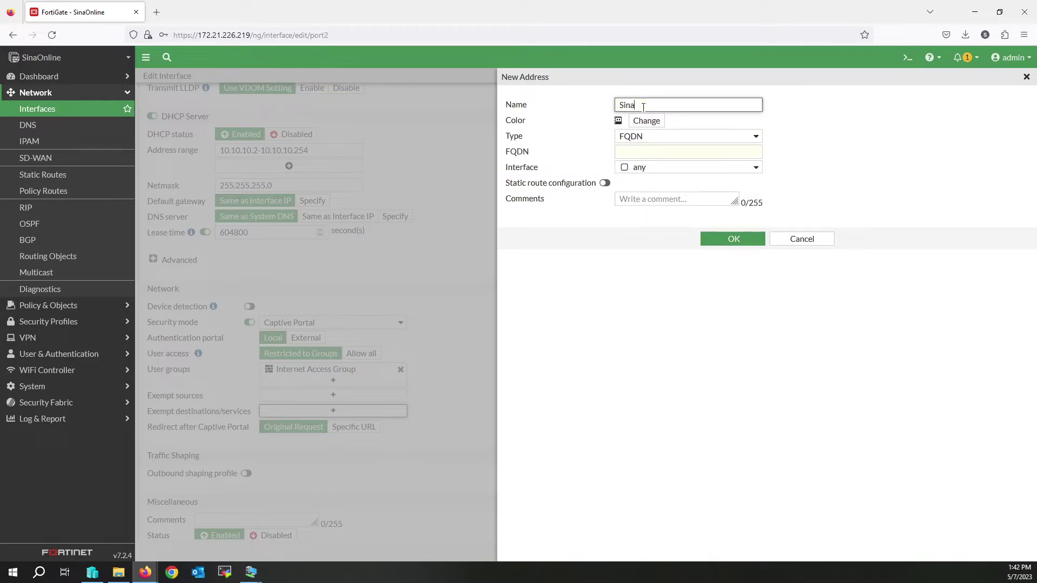
{"action": "left_click", "coordinate": [653, 151]}
{"action": "type", "text": "sinaonline"}
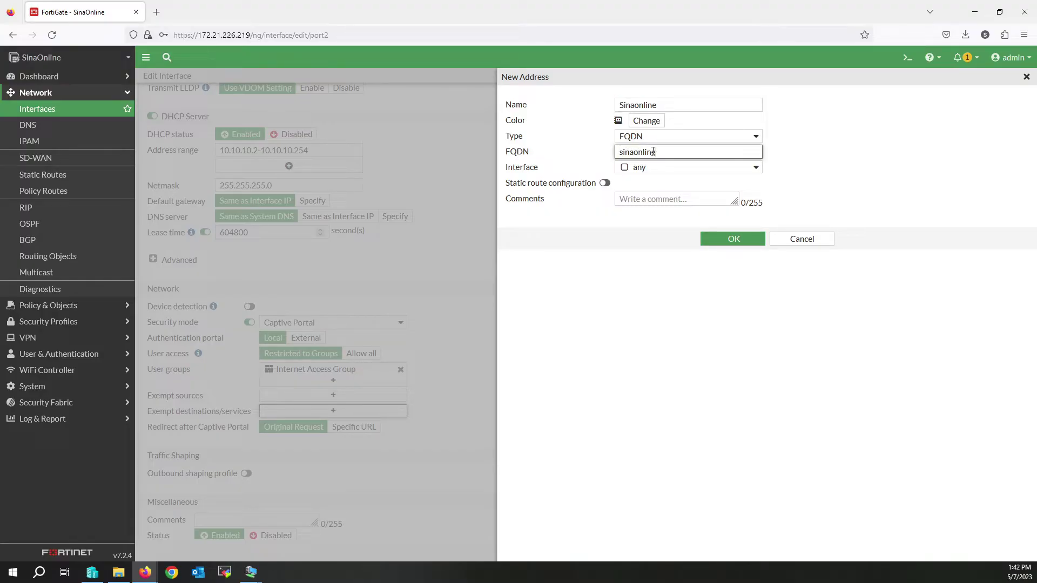
{"action": "type", "text": ".net"}
{"action": "left_click", "coordinate": [722, 240]}
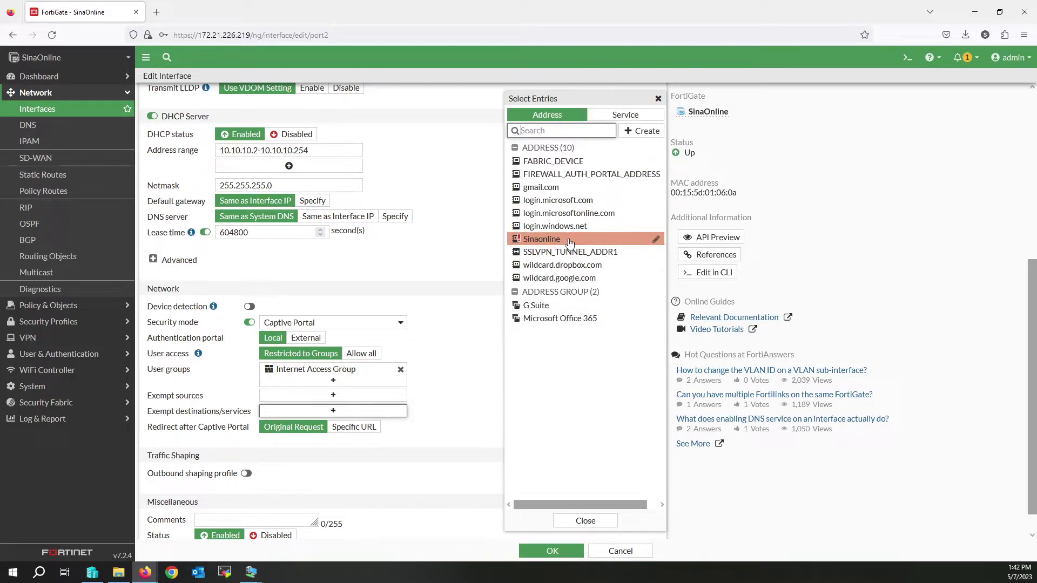
{"action": "left_click", "coordinate": [568, 239]}
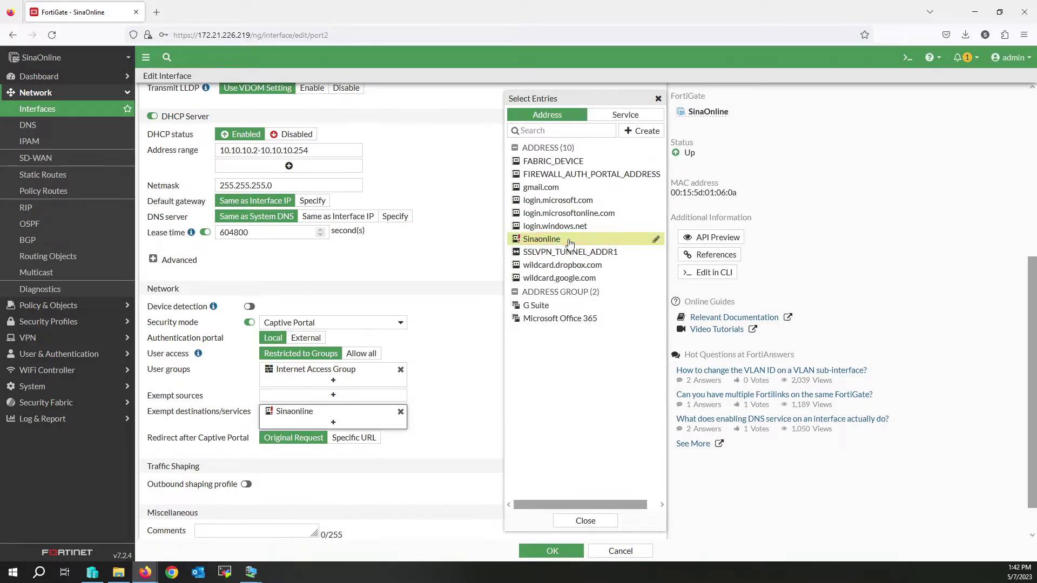
{"action": "left_click", "coordinate": [476, 400]}
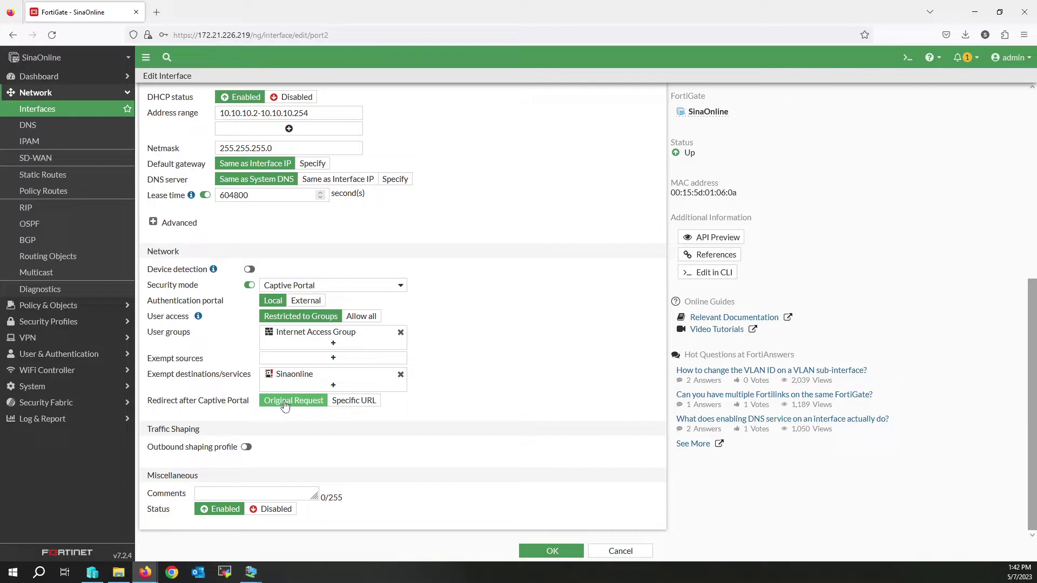
{"action": "left_click", "coordinate": [351, 401]}
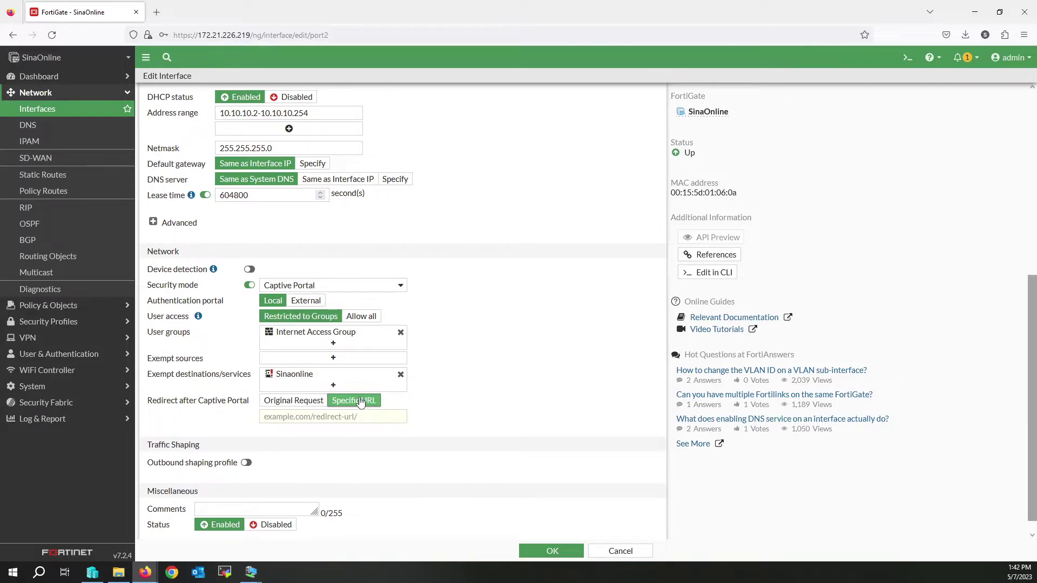
{"action": "left_click", "coordinate": [313, 418]}
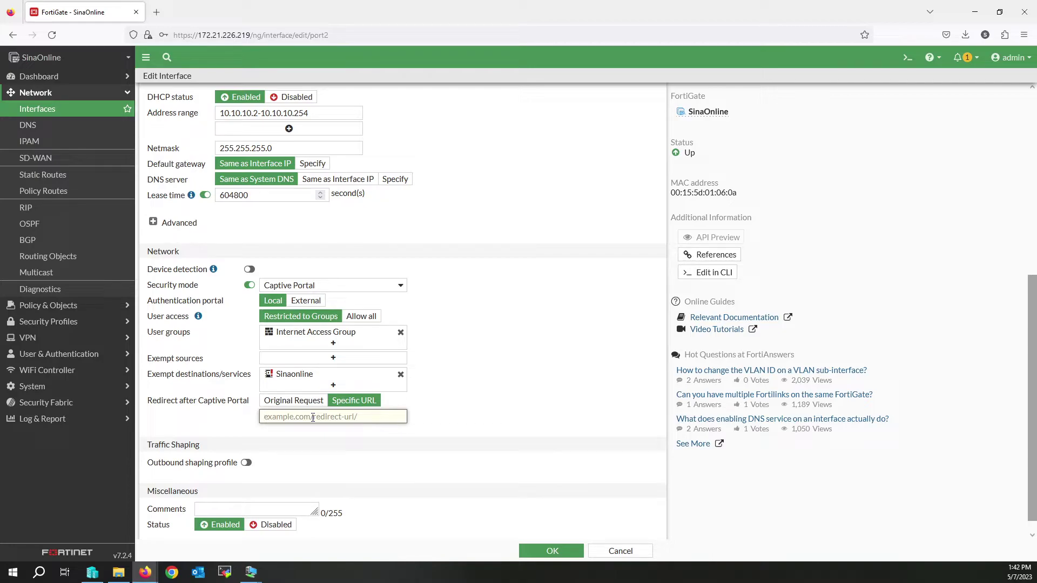
{"action": "type", "text": "yahoo.com"}
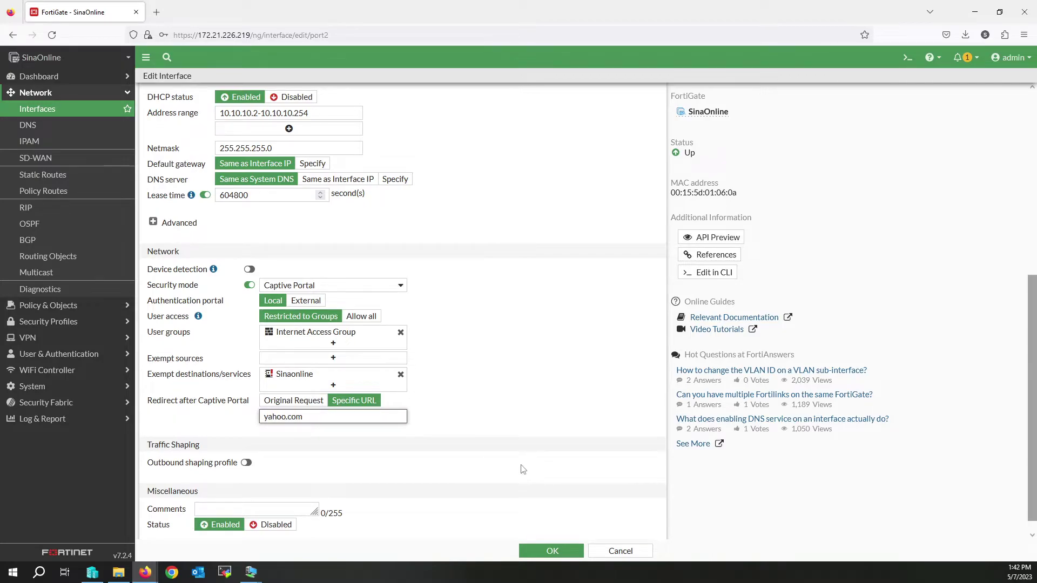
{"action": "scroll", "coordinate": [520, 469], "scroll_direction": "down", "scroll_amount": 1}
{"action": "left_click", "coordinate": [550, 551]}
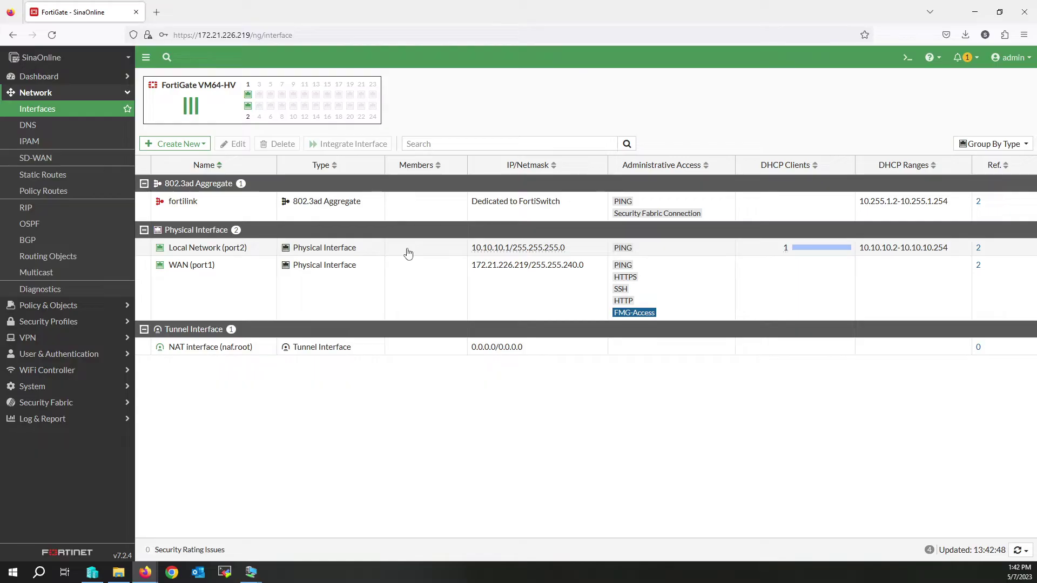
Step: Reopen port2 to verify the captive portal settings and save again
{"action": "double_click", "coordinate": [407, 253]}
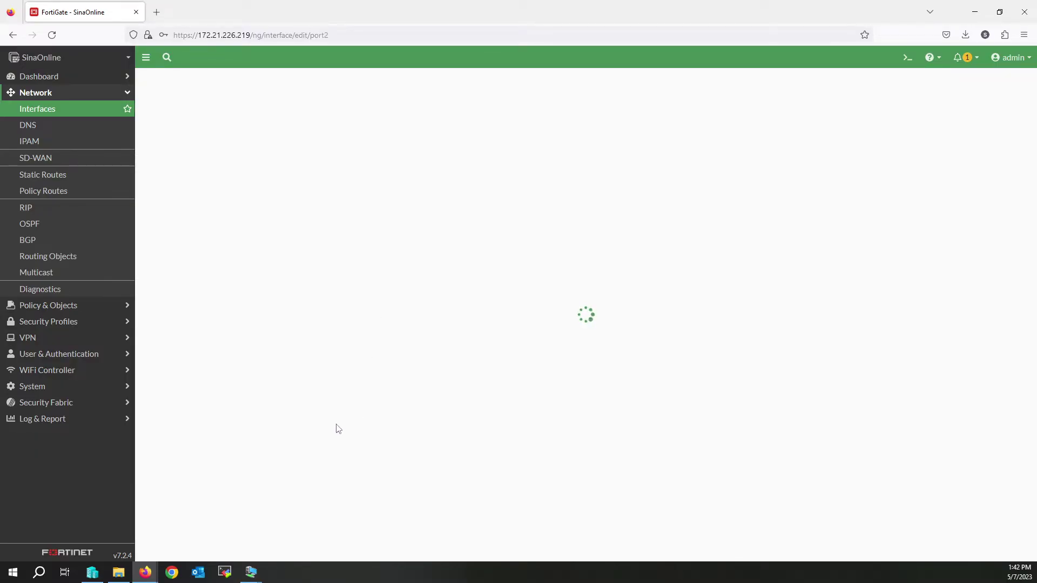
{"action": "scroll", "coordinate": [394, 405], "scroll_direction": "down", "scroll_amount": 1}
{"action": "scroll", "coordinate": [394, 405], "scroll_direction": "down", "scroll_amount": 5}
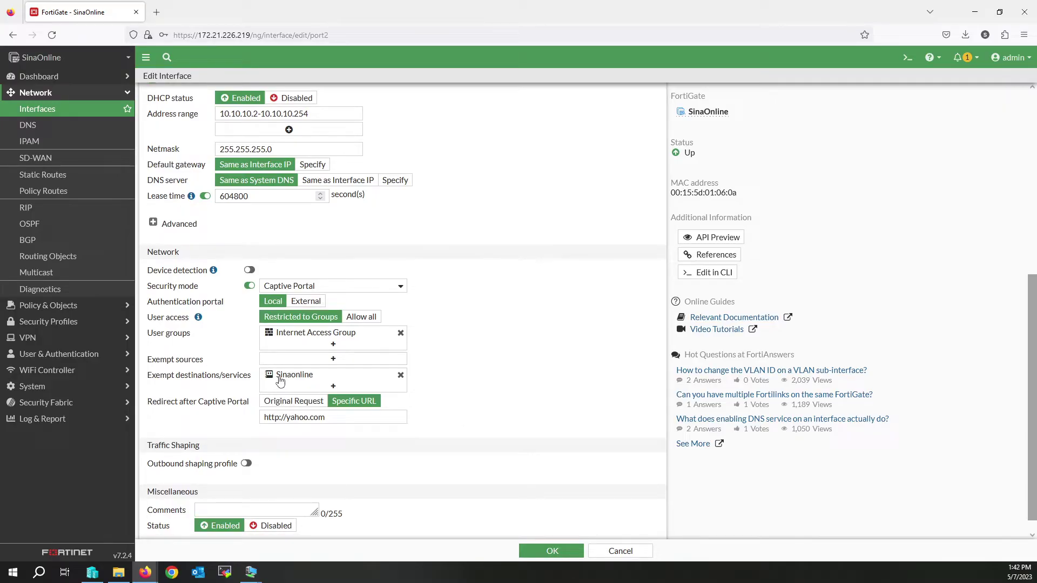
{"action": "mouse_move", "coordinate": [279, 380]}
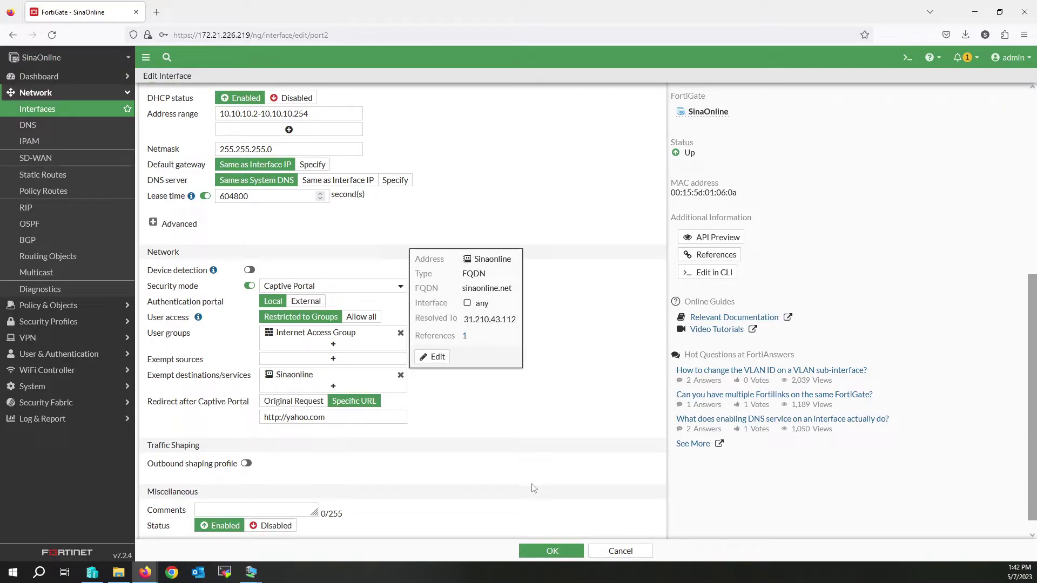
{"action": "left_click", "coordinate": [560, 556]}
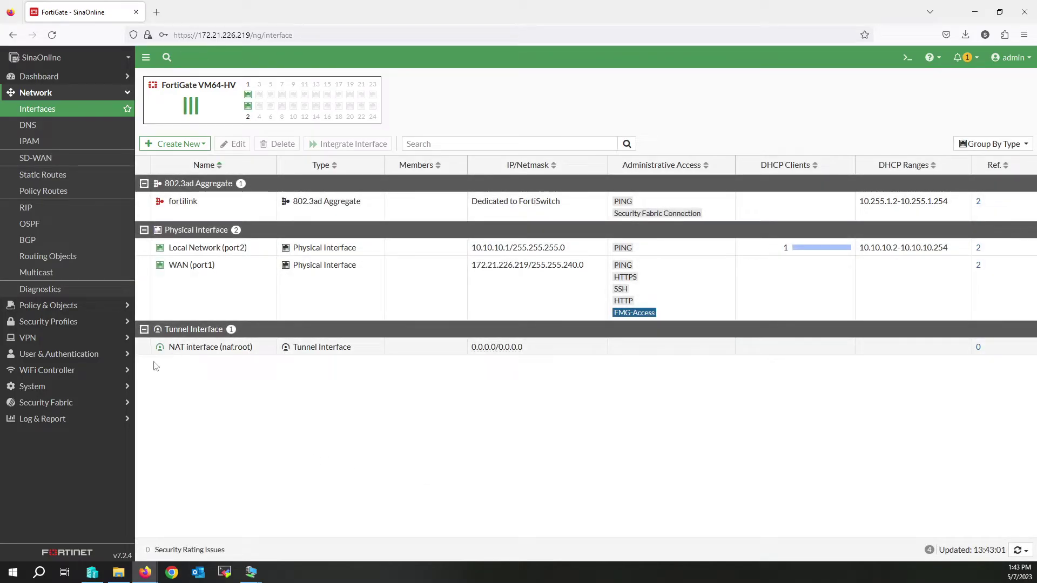
Step: On the Windows Server 2019 VM, launch Chrome and load sinaonline.net
{"action": "left_click", "coordinate": [251, 572]}
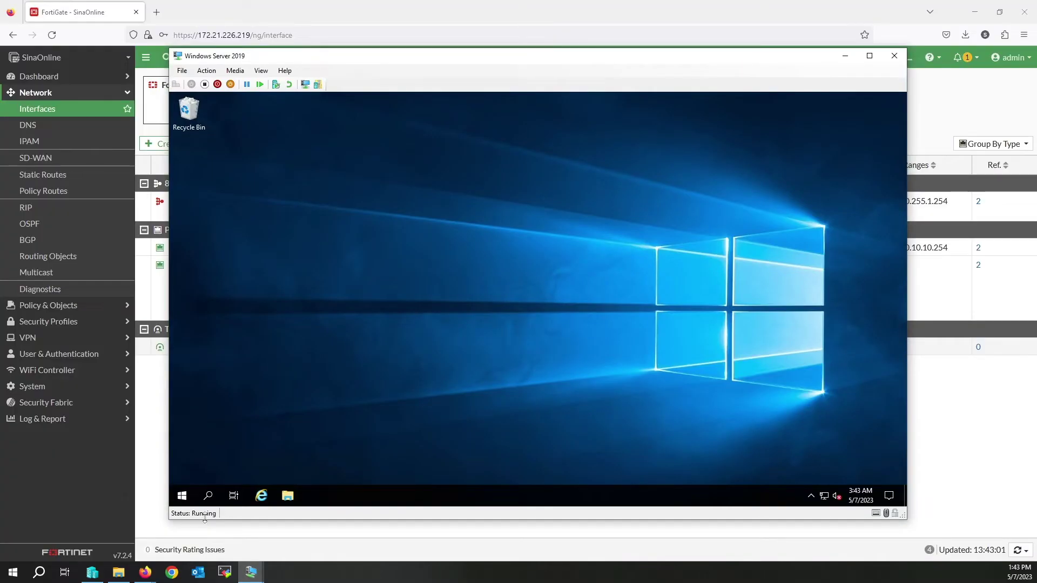
{"action": "left_click", "coordinate": [182, 496]}
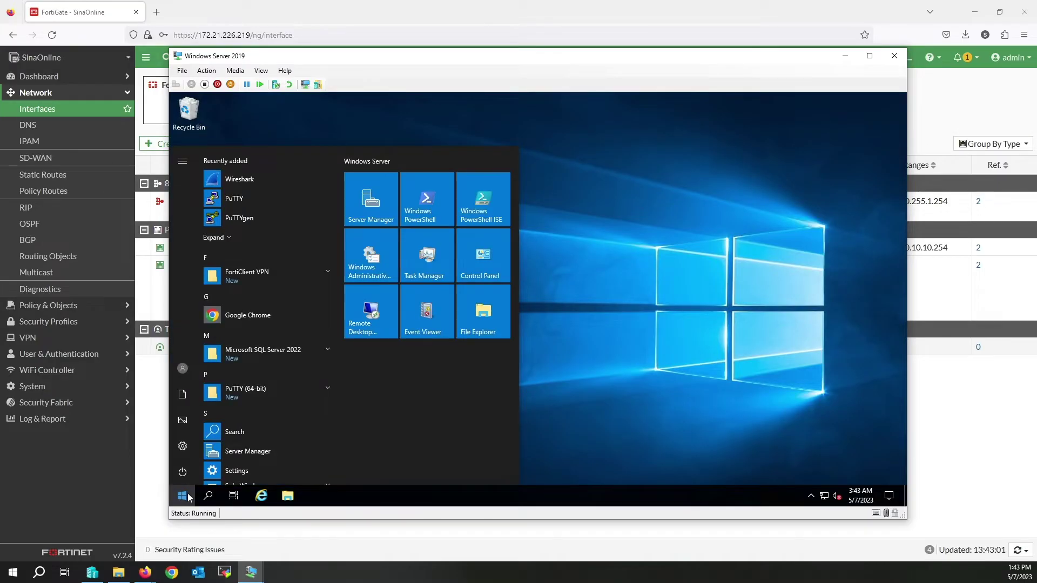
{"action": "left_click", "coordinate": [242, 316]}
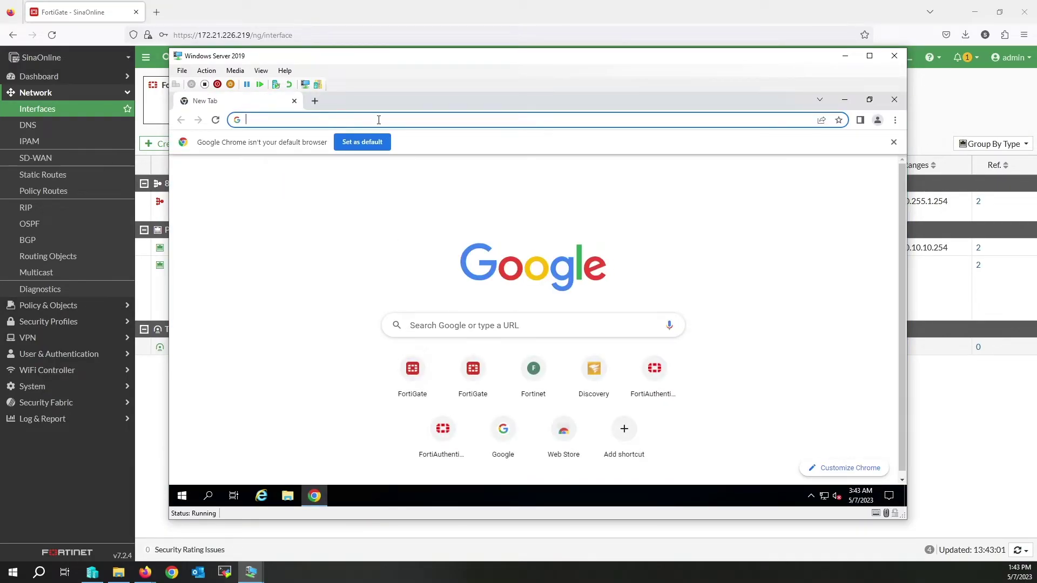
{"action": "left_click", "coordinate": [378, 120]}
{"action": "type", "text": "sinaonline."}
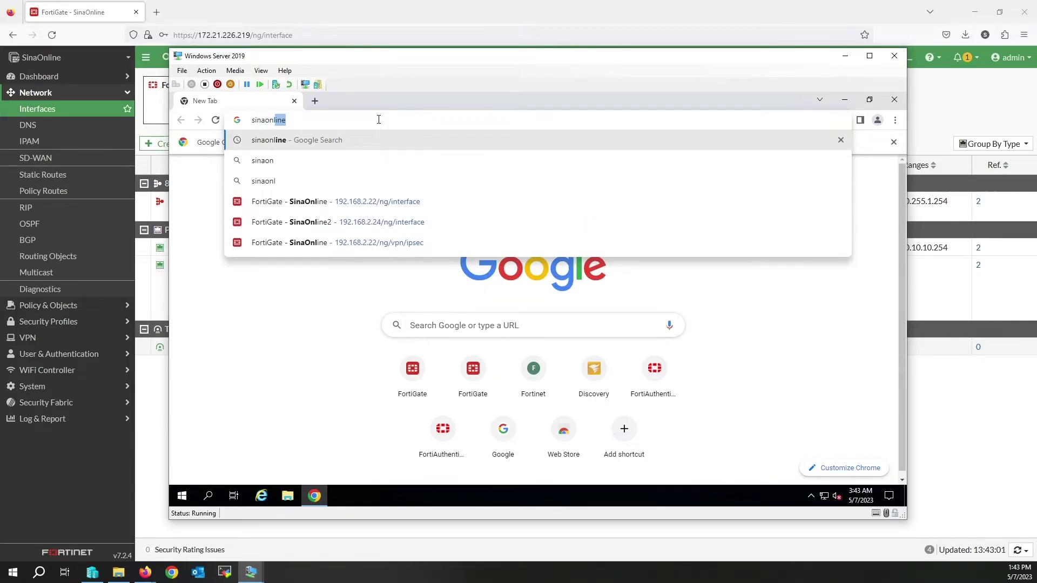
{"action": "type", "text": "net"}
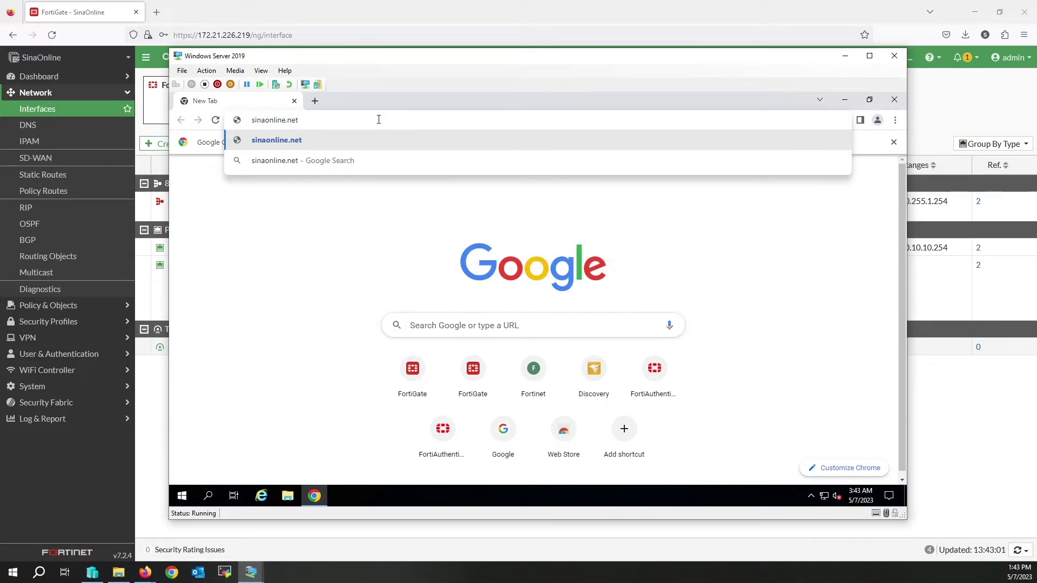
{"action": "key", "text": "Return"}
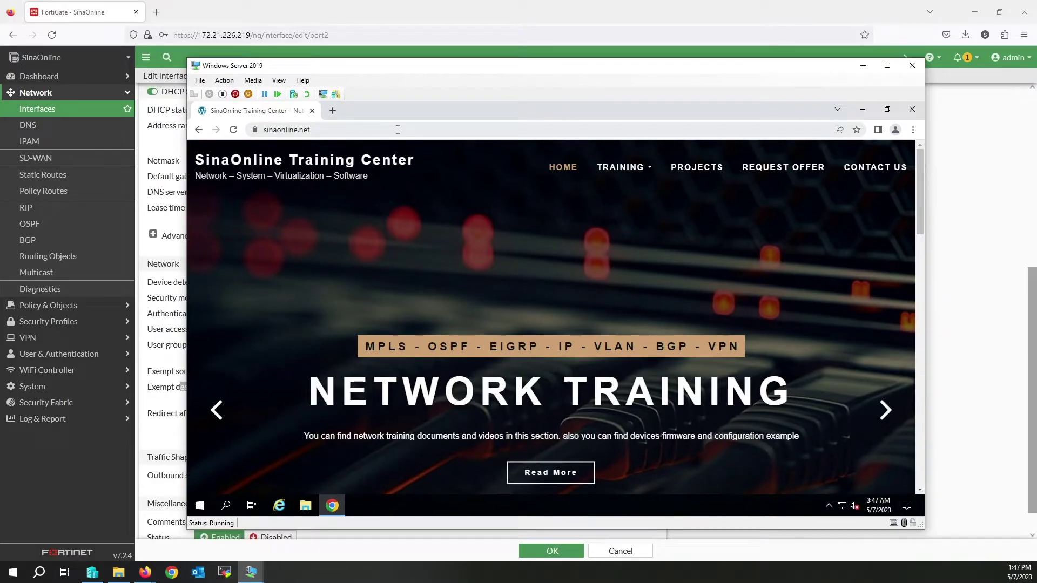
Step: Browse to microsoft.com on the VM and log in at the captive portal with the new user
{"action": "left_click", "coordinate": [398, 130]}
{"action": "type", "text": "mi"}
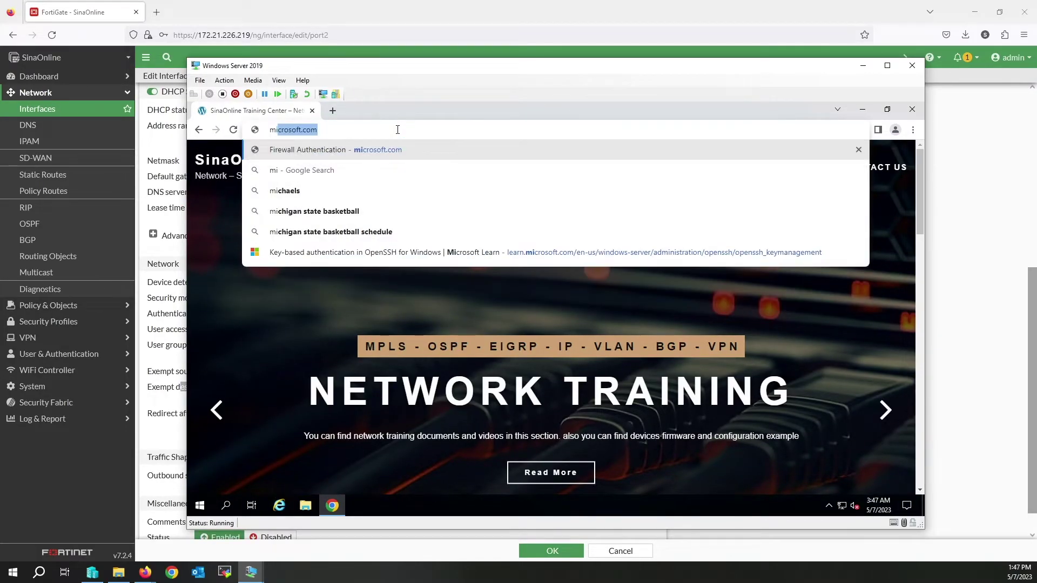
{"action": "type", "text": "crosoft.com"}
{"action": "key", "text": "Return"}
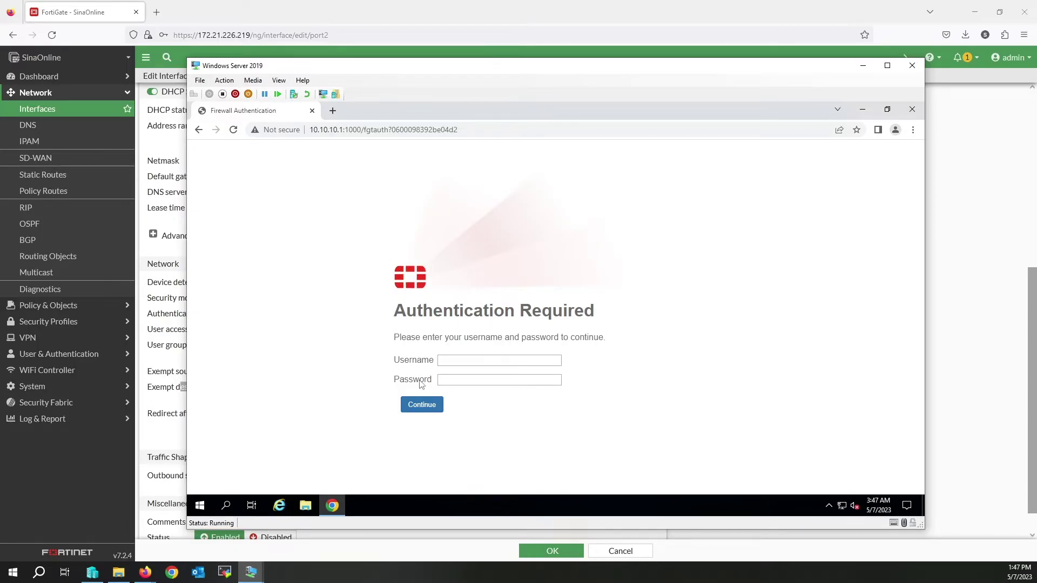
{"action": "left_click", "coordinate": [456, 360]}
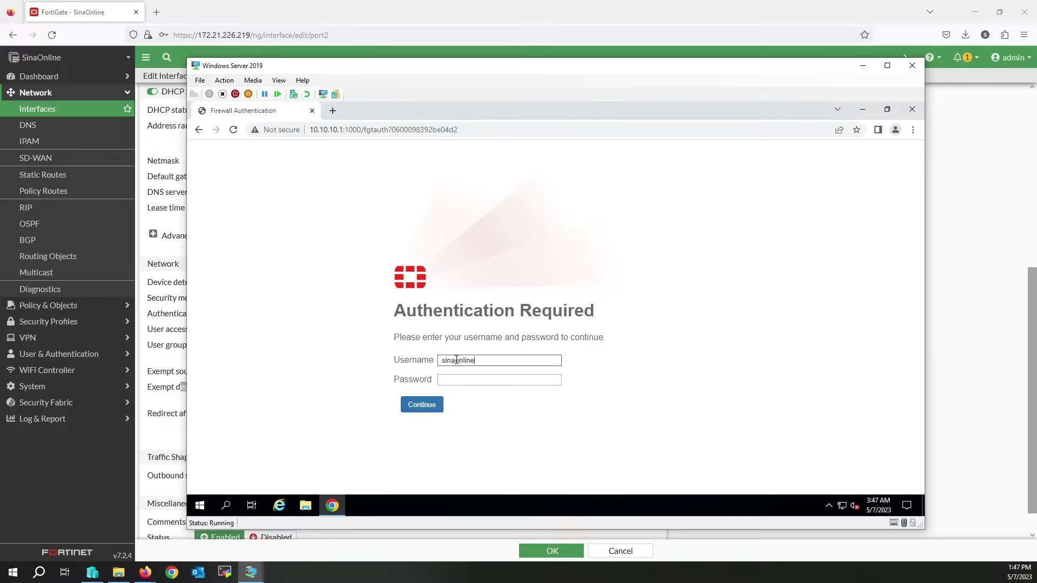
{"action": "key", "text": "Tab"}
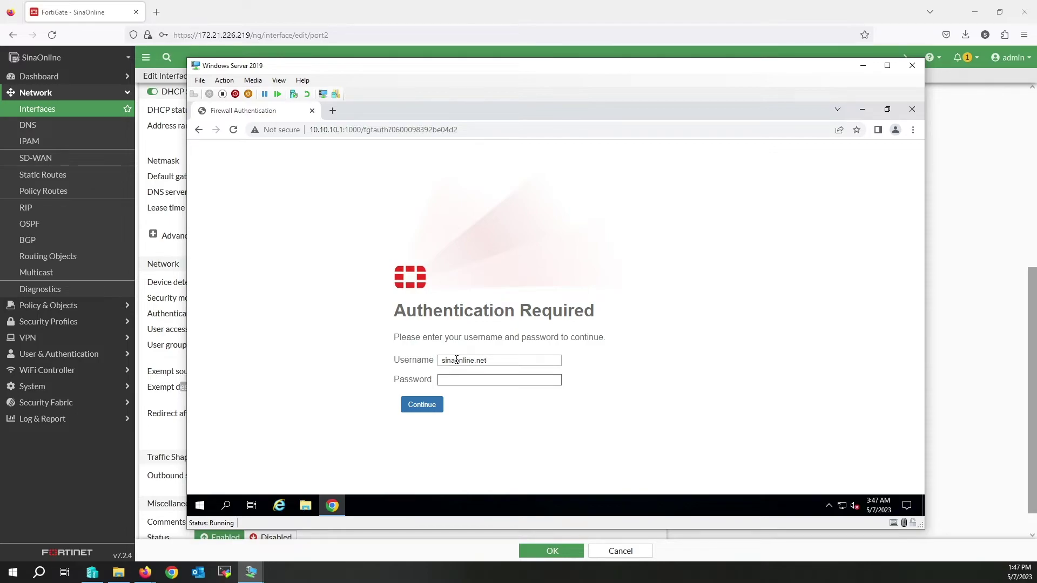
{"action": "left_click", "coordinate": [517, 358]}
{"action": "key", "text": "BackSpace"}
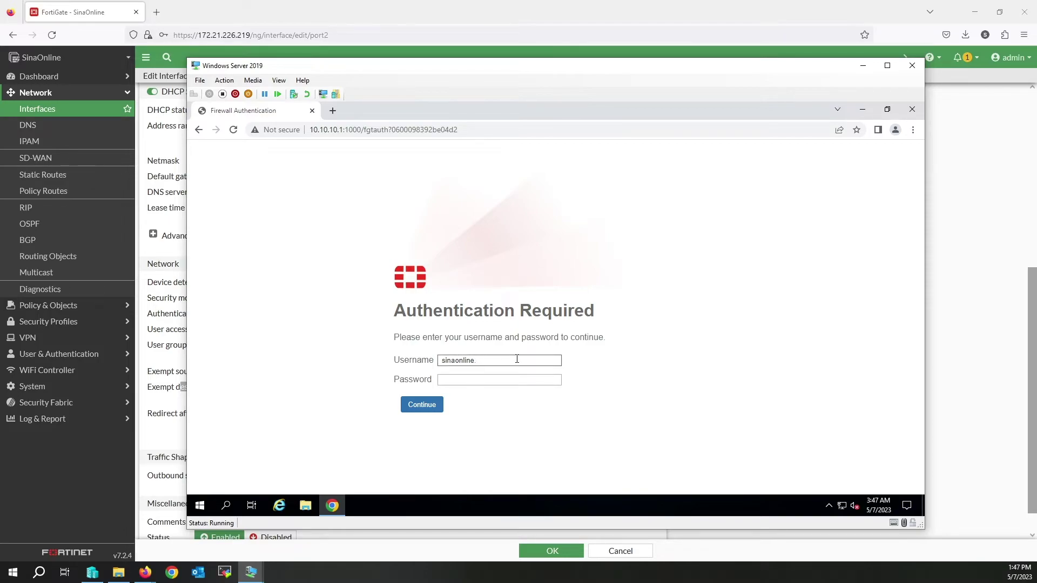
{"action": "left_click", "coordinate": [481, 377]}
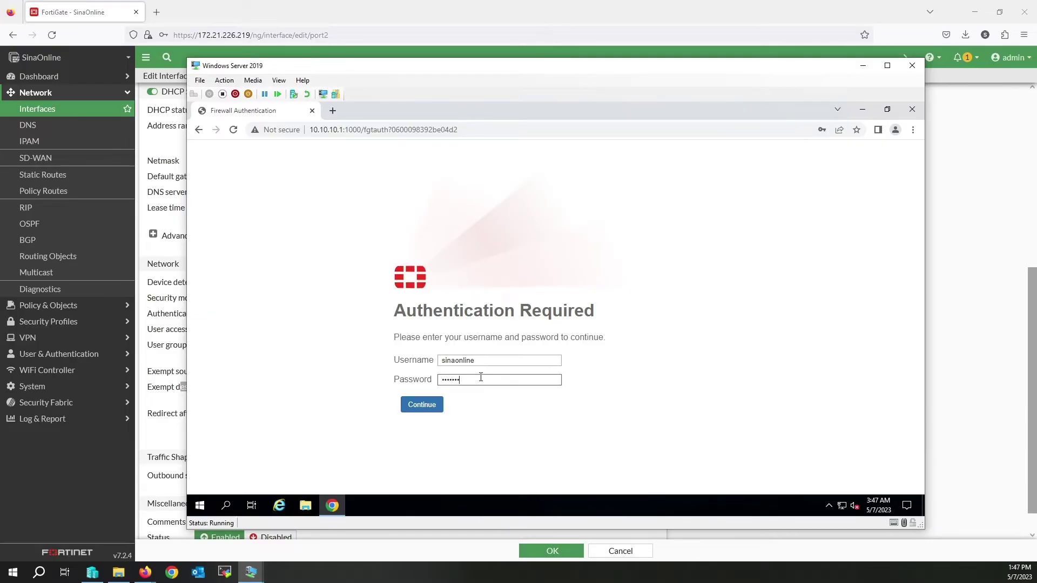
{"action": "left_click", "coordinate": [419, 411]}
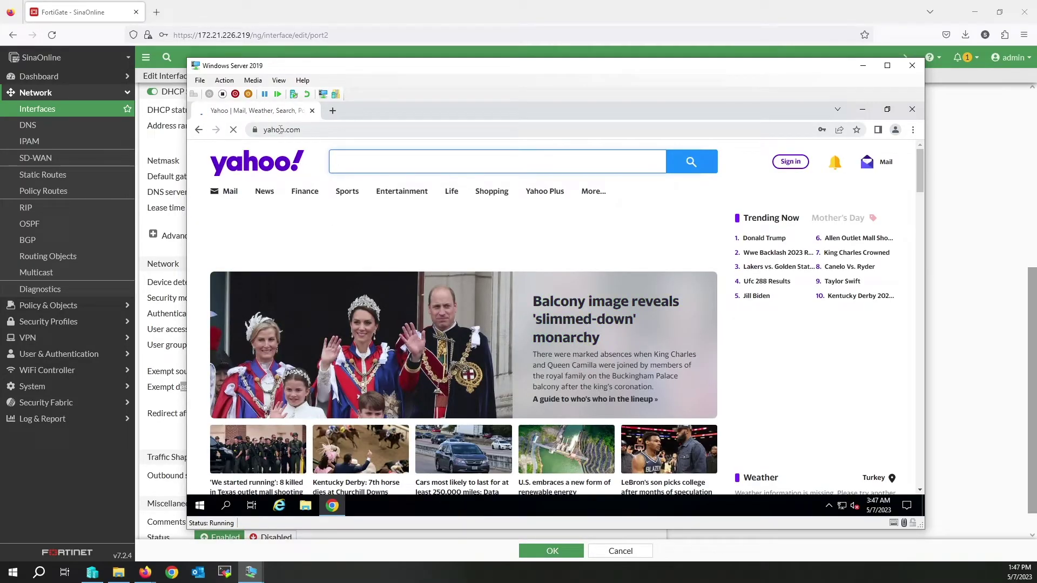
Step: Change port2's post-login redirect to the original request and save the interface
{"action": "left_click", "coordinate": [862, 65]}
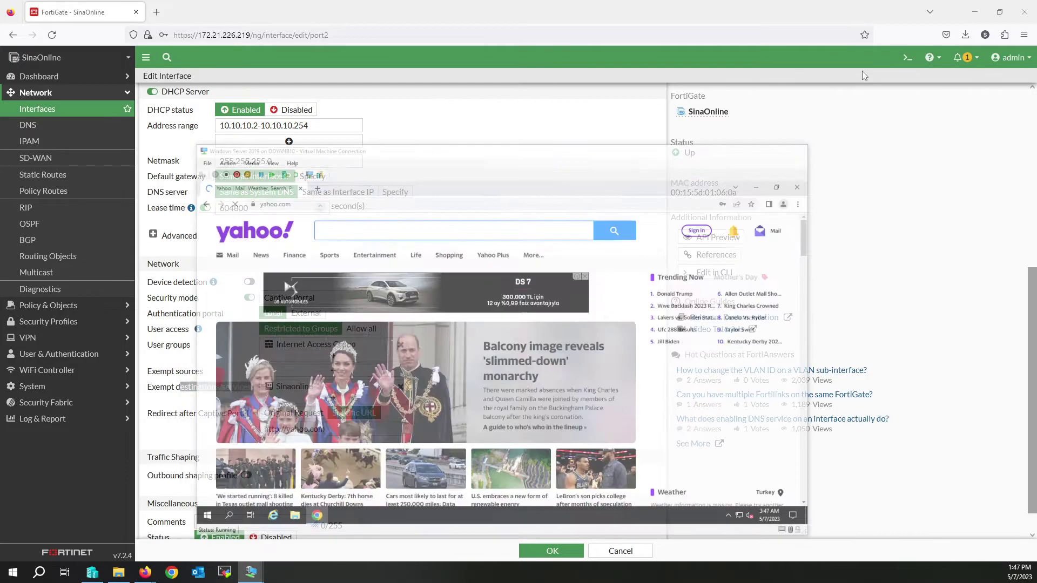
{"action": "left_click_drag", "start_coordinate": [164, 416], "coordinate": [247, 420]}
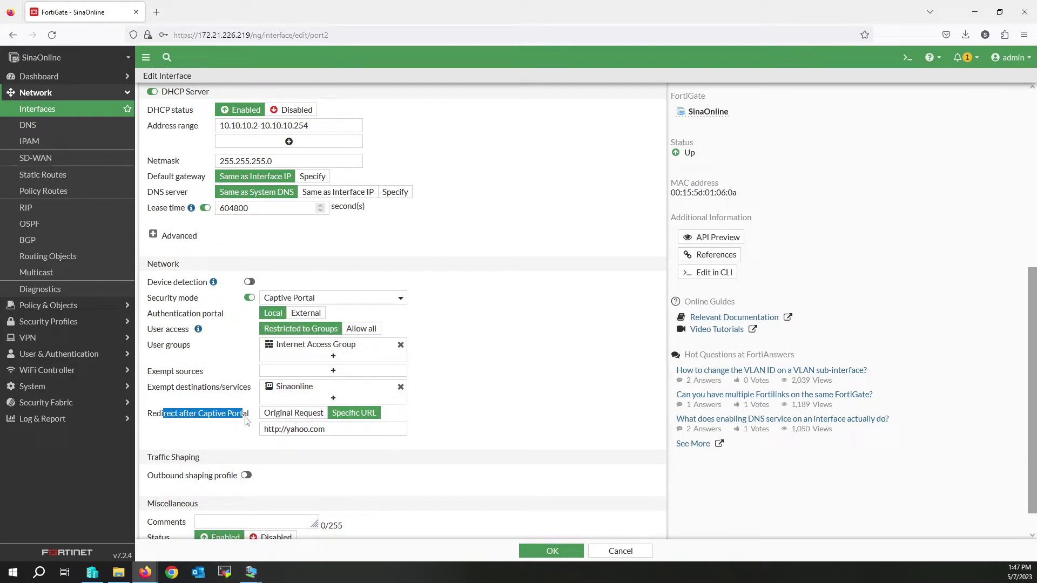
{"action": "left_click", "coordinate": [294, 414]}
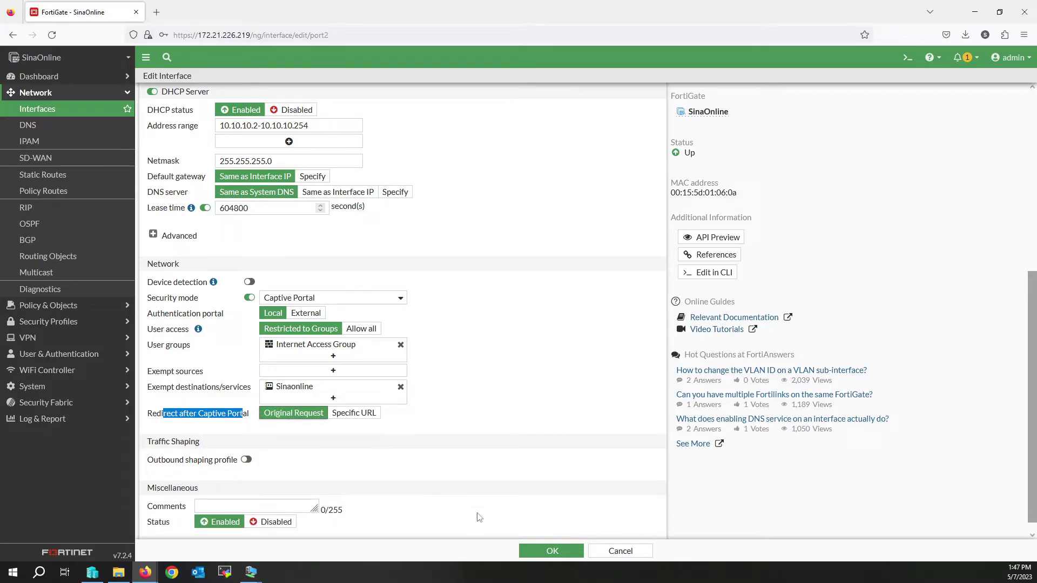
{"action": "left_click", "coordinate": [553, 553]}
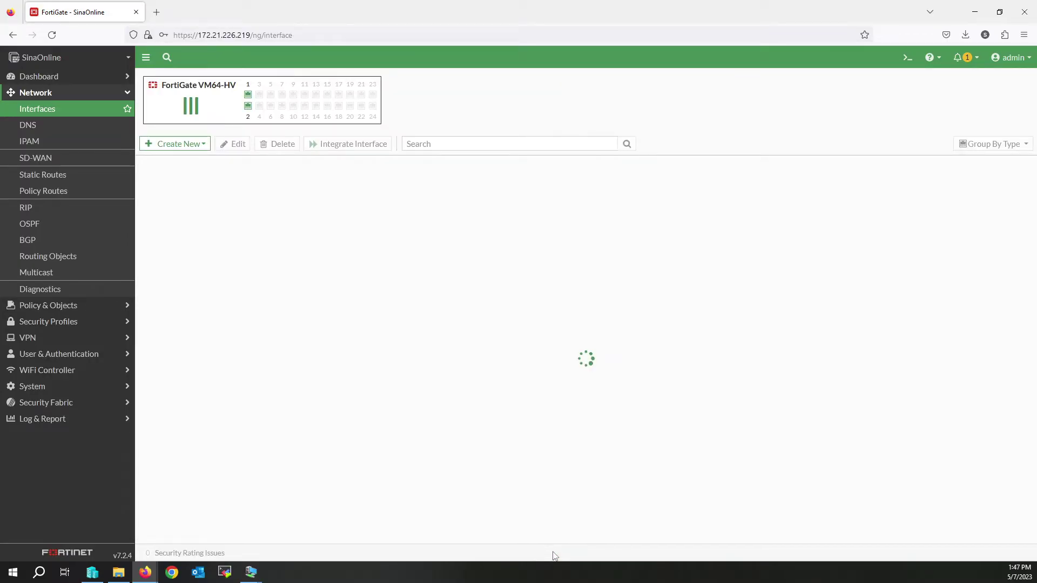
Step: Return to the VM and dismiss Chrome's offer to save the password
{"action": "mouse_move", "coordinate": [251, 572]}
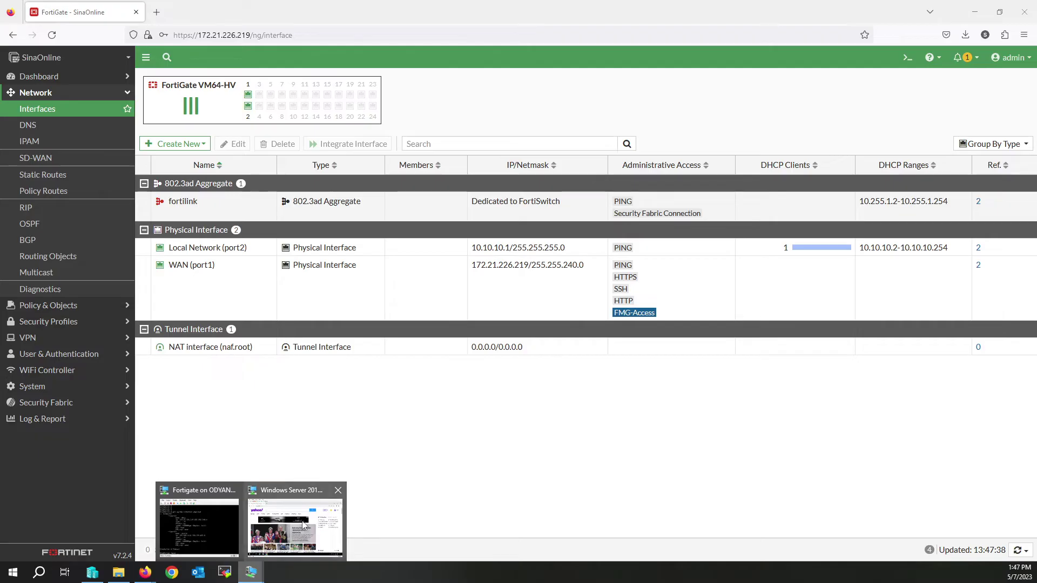
{"action": "left_click", "coordinate": [296, 527]}
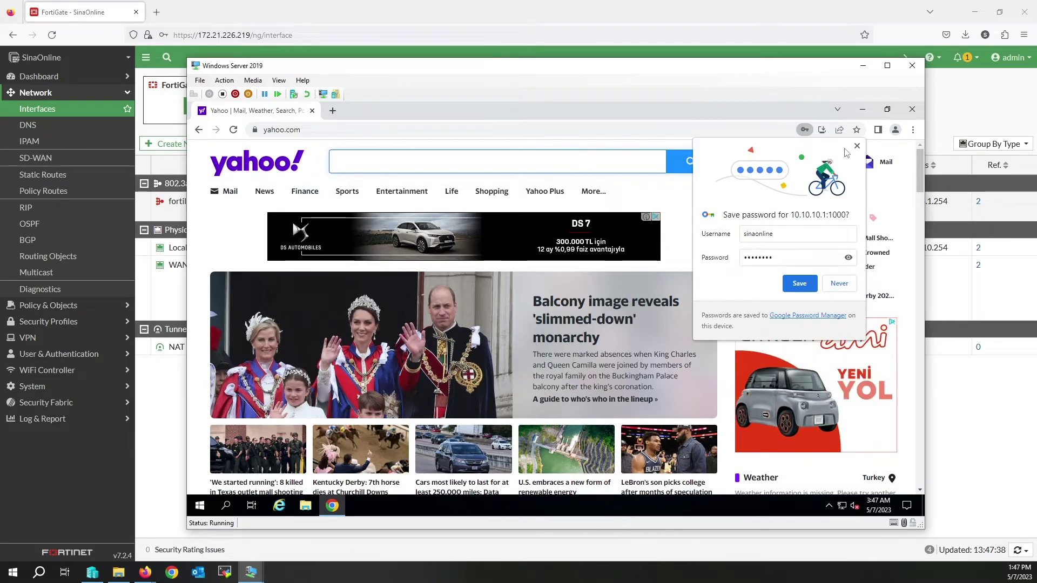
{"action": "left_click", "coordinate": [857, 147]}
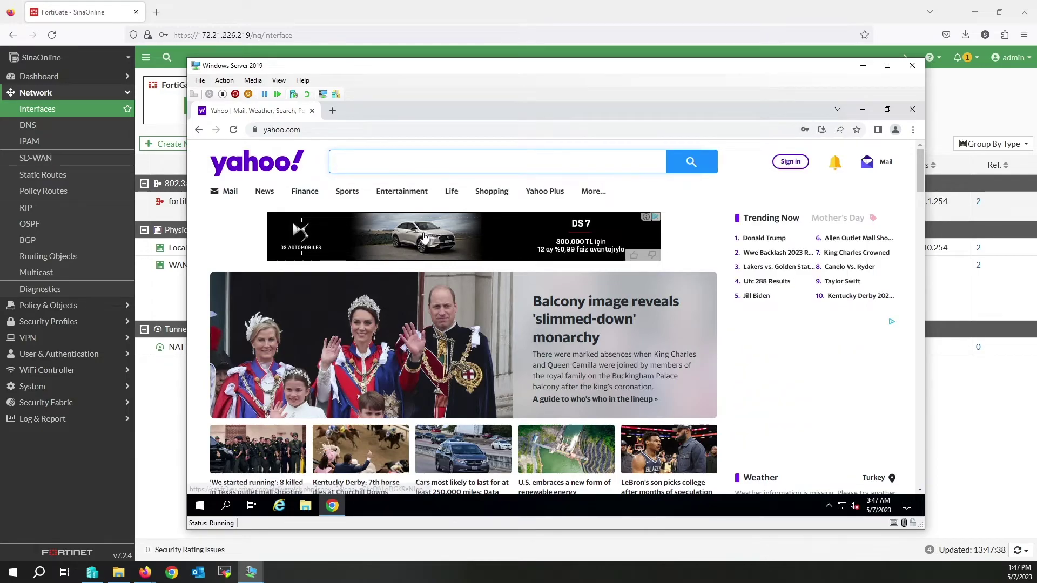
Step: Browse the sidebar sections and expand the Dashboard menu
{"action": "left_click", "coordinate": [59, 354]}
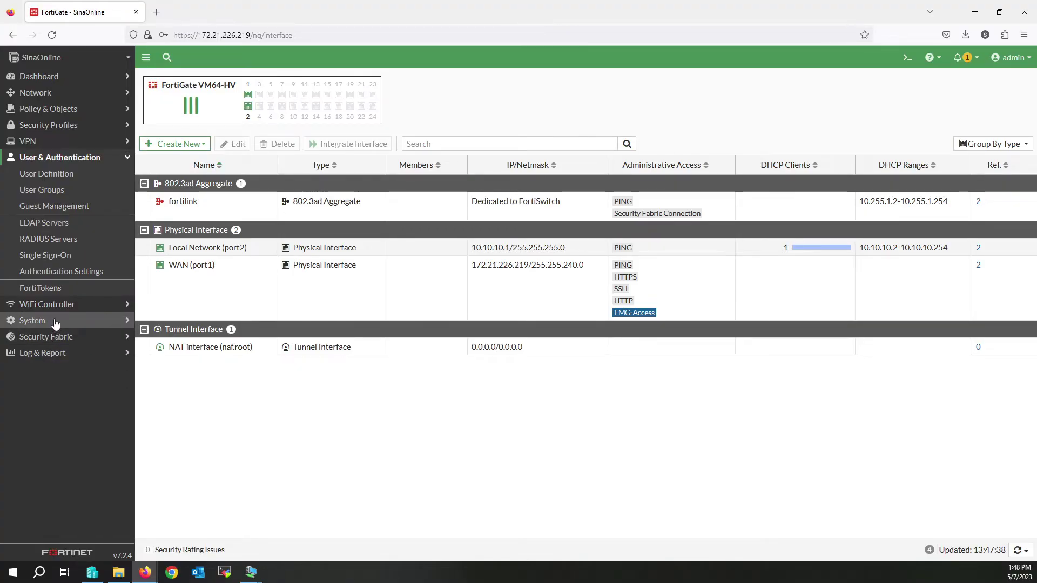
{"action": "left_click", "coordinate": [52, 80]}
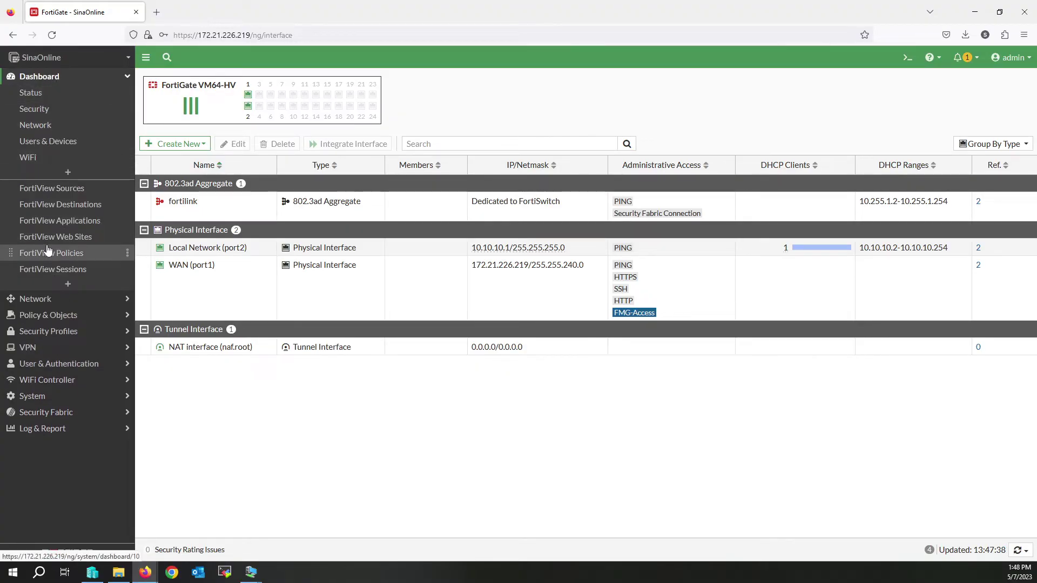
{"action": "left_click", "coordinate": [50, 364]}
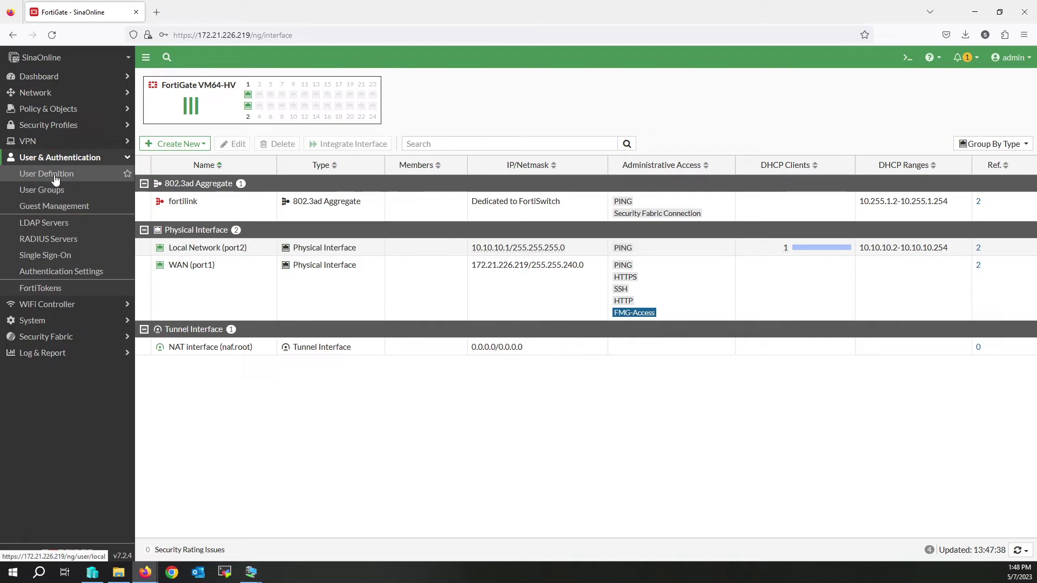
{"action": "left_click", "coordinate": [50, 324]}
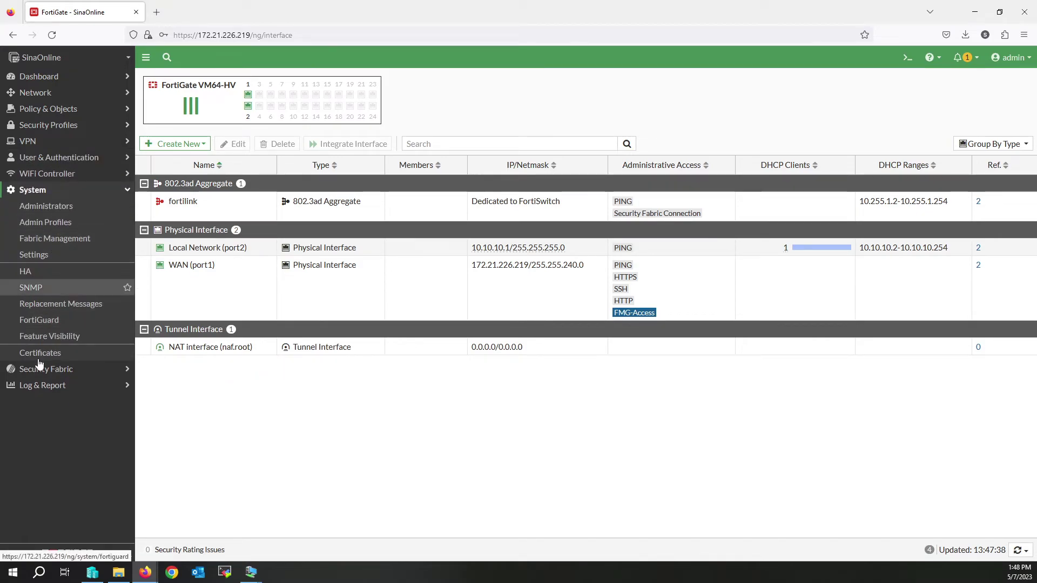
{"action": "left_click", "coordinate": [60, 77]}
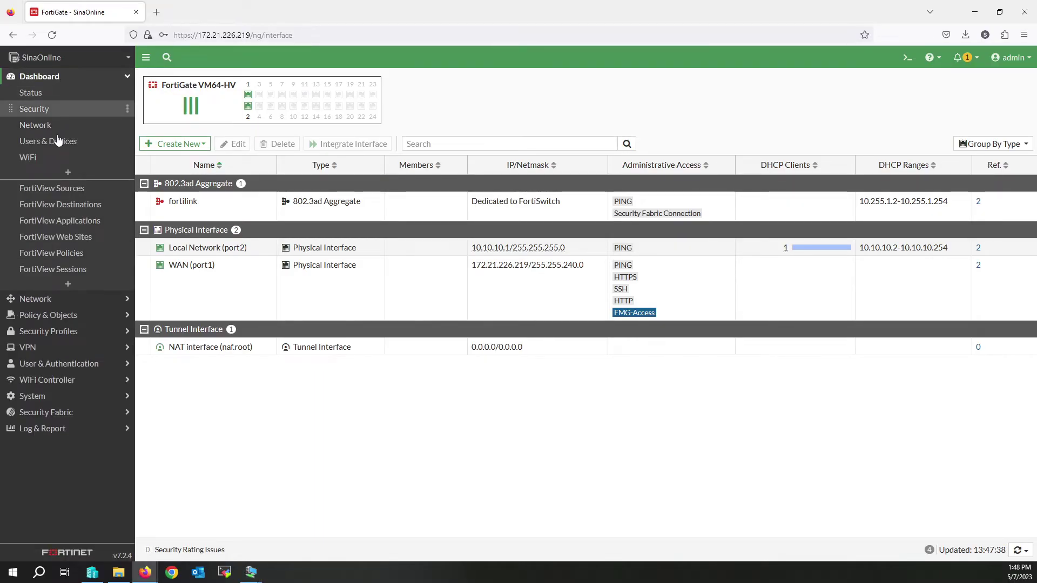
Step: Search monitors for 'user' and add the Firewall User Monitor to the dashboard
{"action": "left_click", "coordinate": [67, 284]}
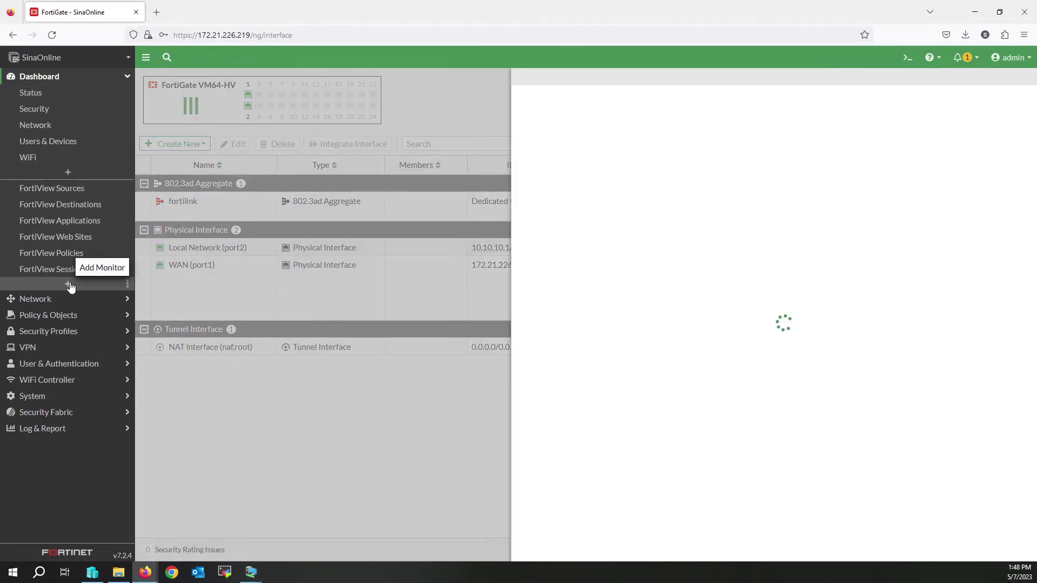
{"action": "left_click", "coordinate": [570, 102]}
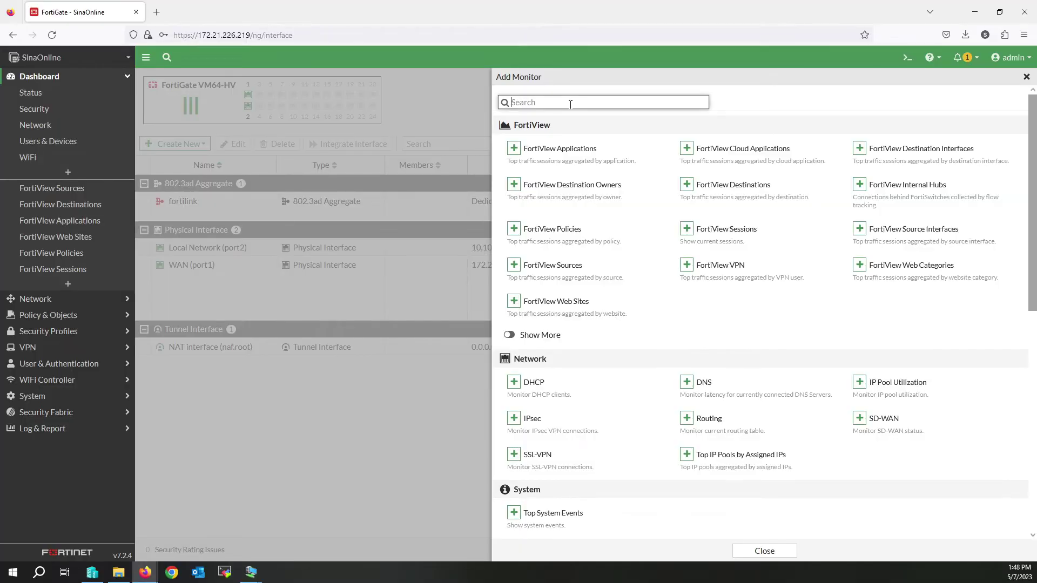
{"action": "type", "text": "user"}
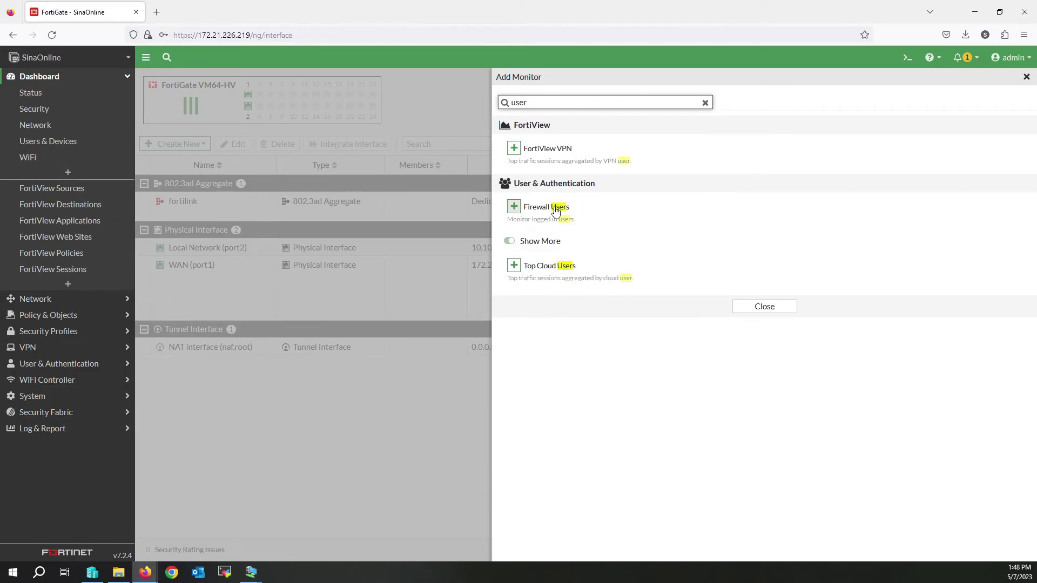
{"action": "left_click", "coordinate": [513, 207]}
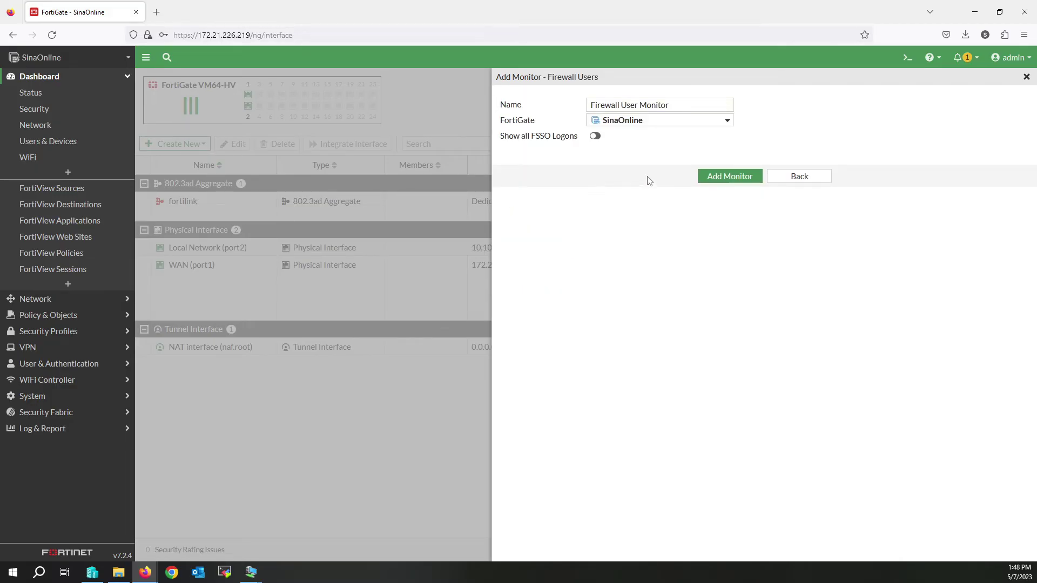
{"action": "left_click", "coordinate": [726, 183]}
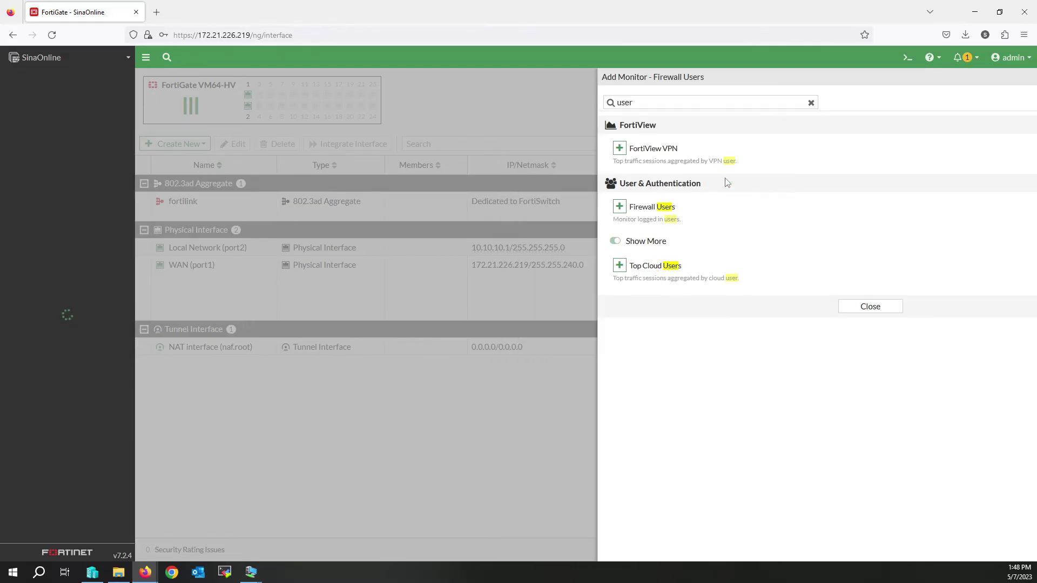
{"action": "left_click", "coordinate": [432, 257]}
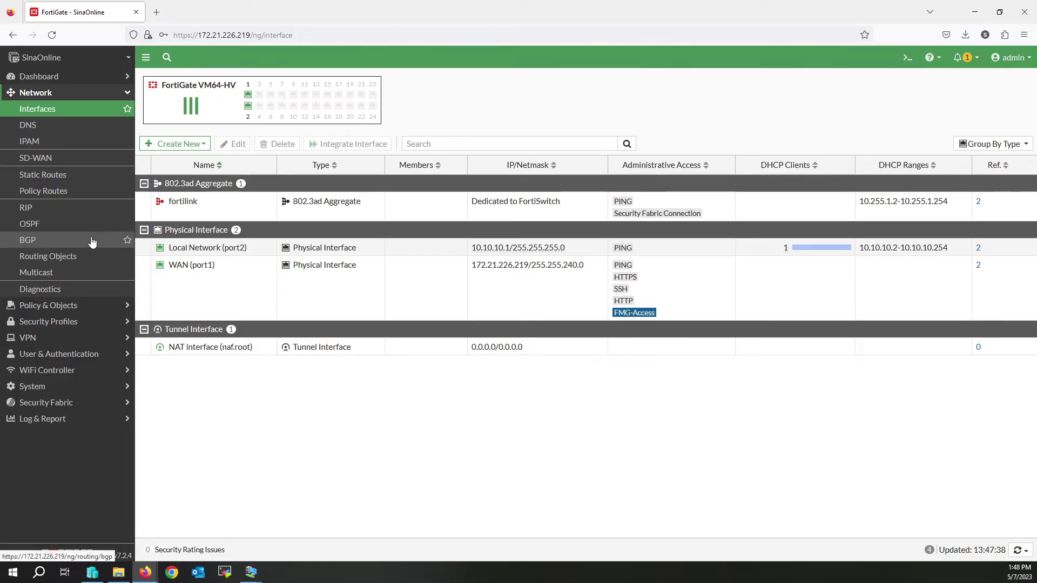
{"action": "left_click", "coordinate": [62, 74]}
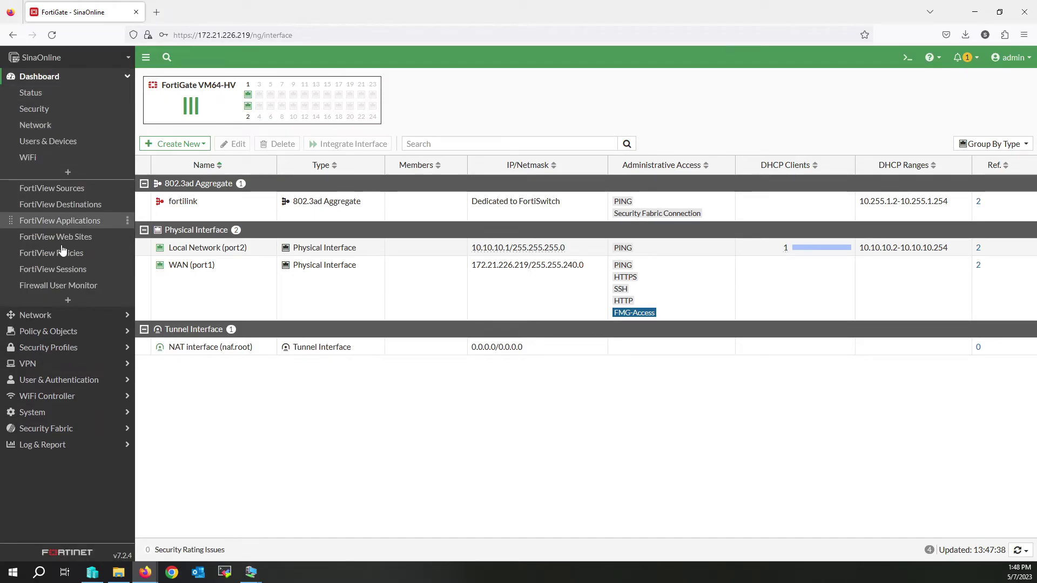
Step: In the Firewall User Monitor, deauthenticate the logged-in portal user and confirm
{"action": "left_click", "coordinate": [65, 286]}
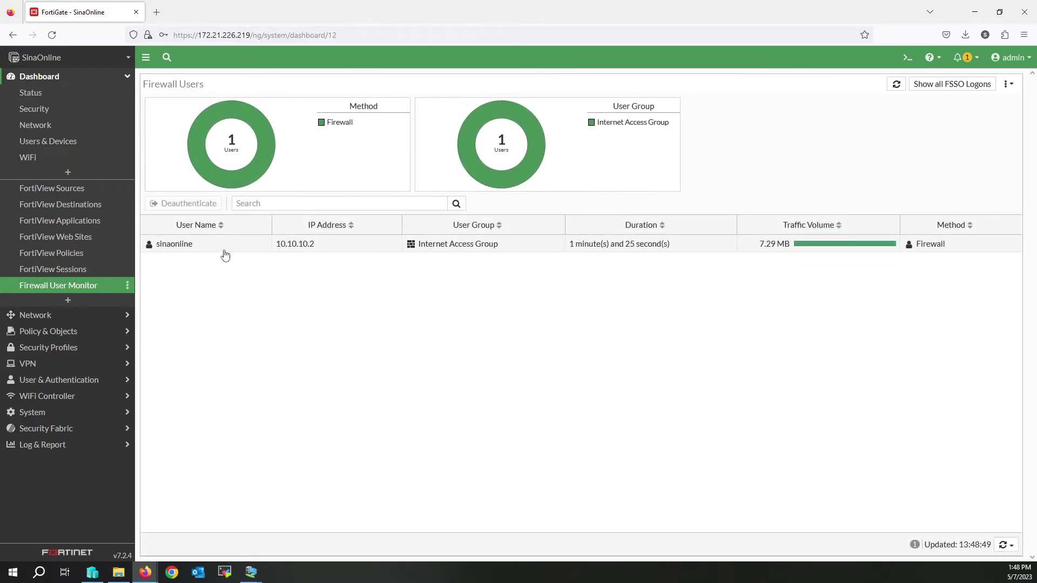
{"action": "left_click", "coordinate": [220, 247]}
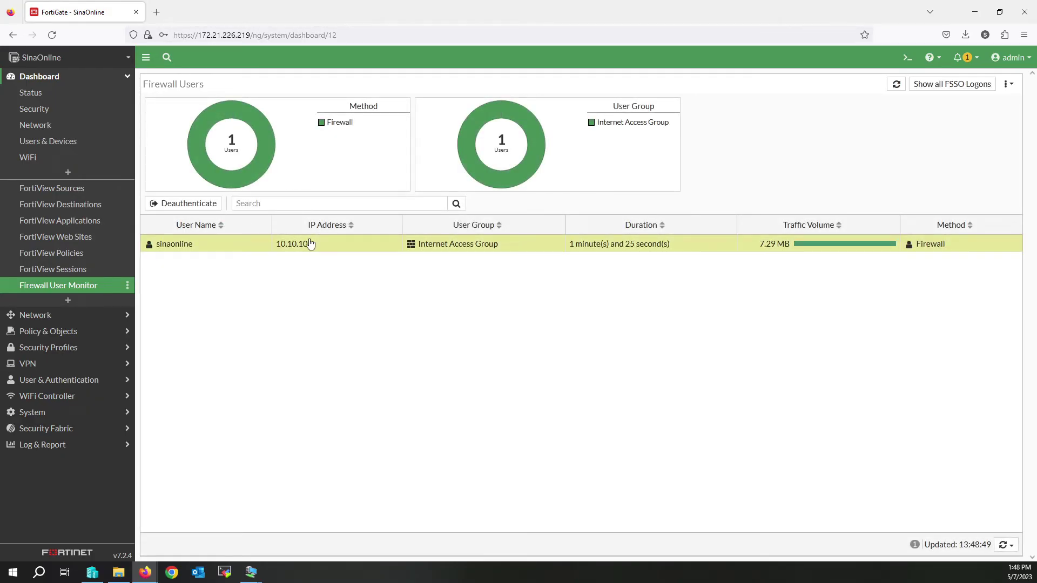
{"action": "right_click", "coordinate": [377, 245]}
{"action": "left_click", "coordinate": [397, 252]}
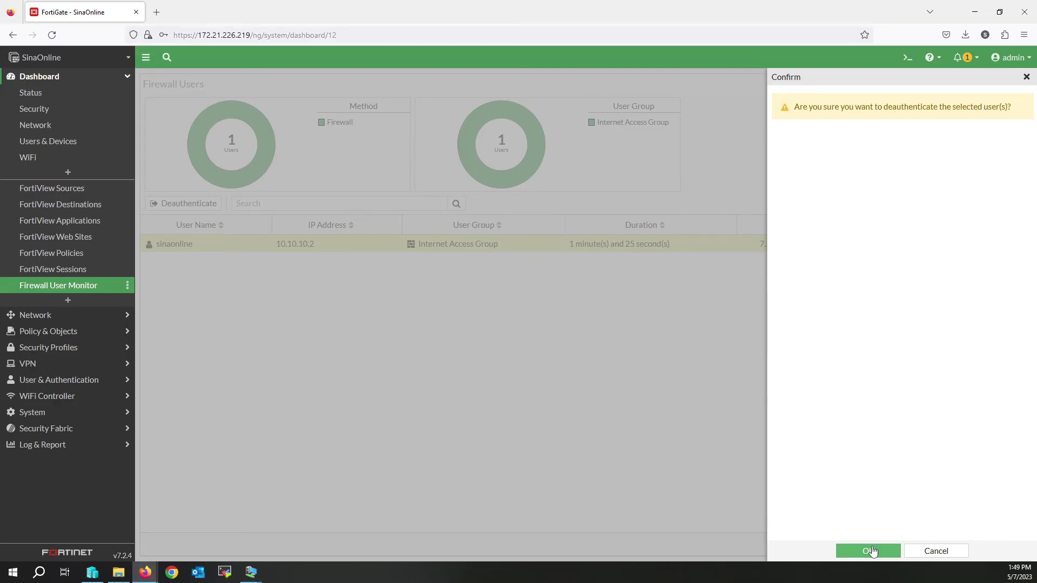
{"action": "left_click", "coordinate": [871, 550]}
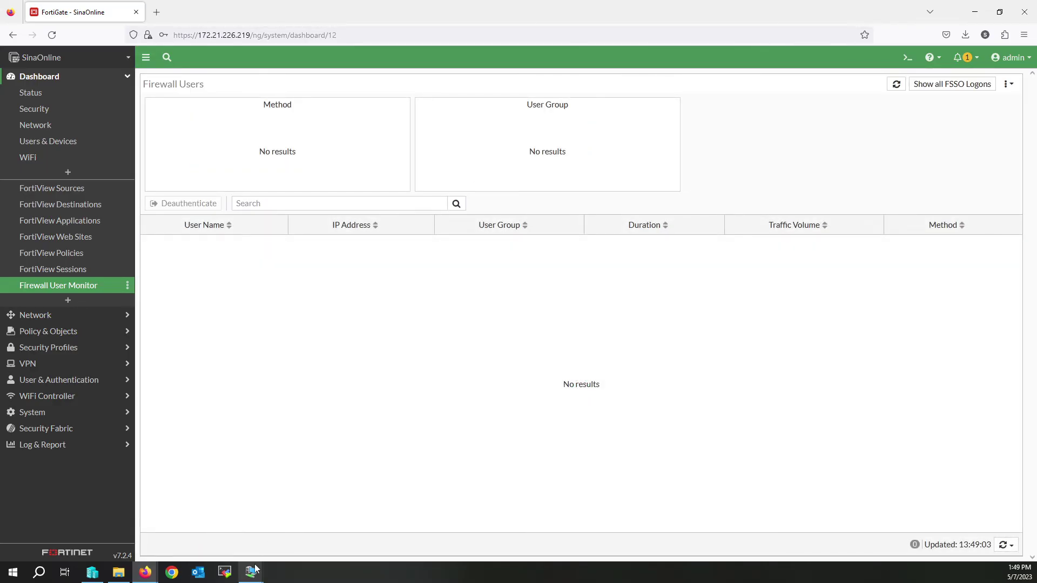
Step: In the VM's Chrome, browse to microsoft.com to trigger the firewall authentication page
{"action": "mouse_move", "coordinate": [251, 572]}
{"action": "left_click", "coordinate": [285, 538]}
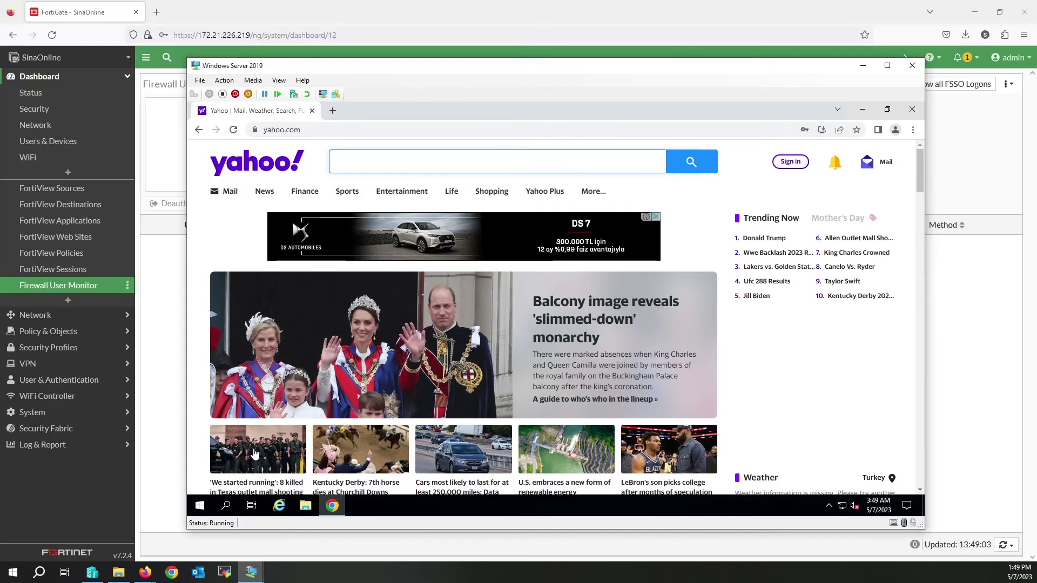
{"action": "left_click", "coordinate": [313, 130]}
{"action": "type", "text": "mic"}
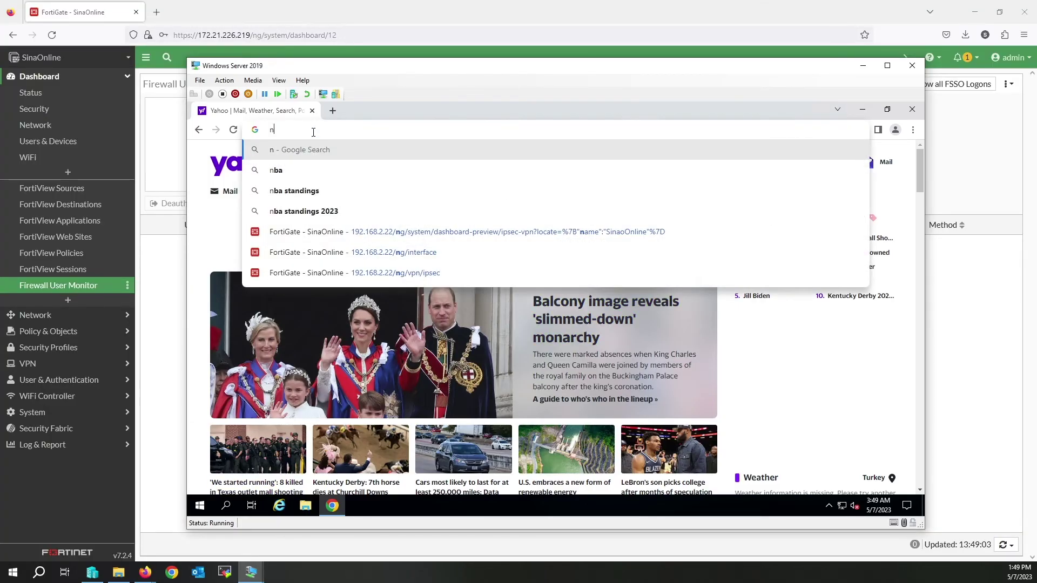
{"action": "key", "text": "Return"}
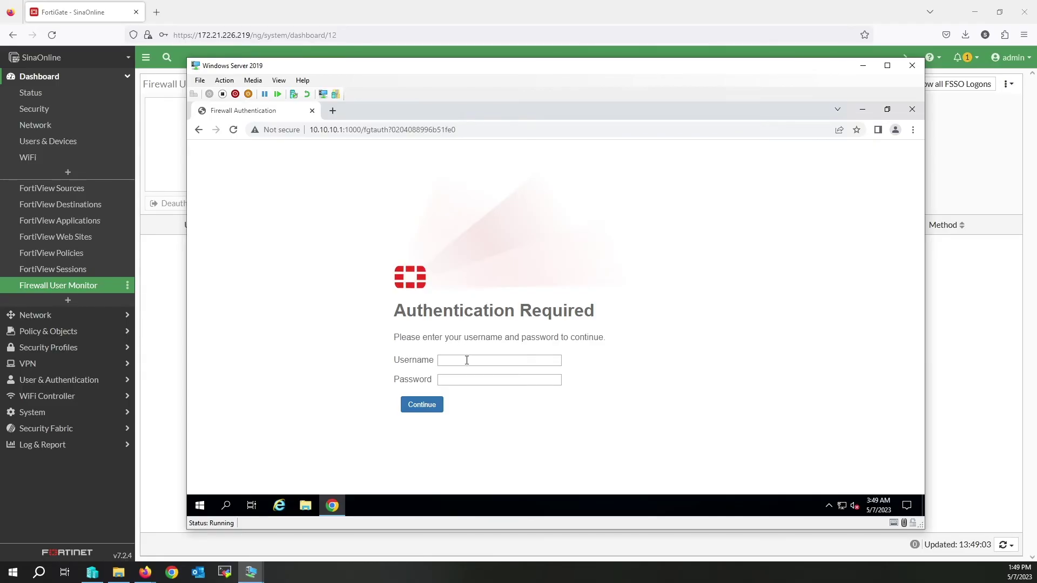
Step: Log in on the Authentication Required page with the portal user's credentials and confirm the redirect to microsoft.com
{"action": "left_click", "coordinate": [467, 361]}
{"action": "type", "text": "sinaonl"}
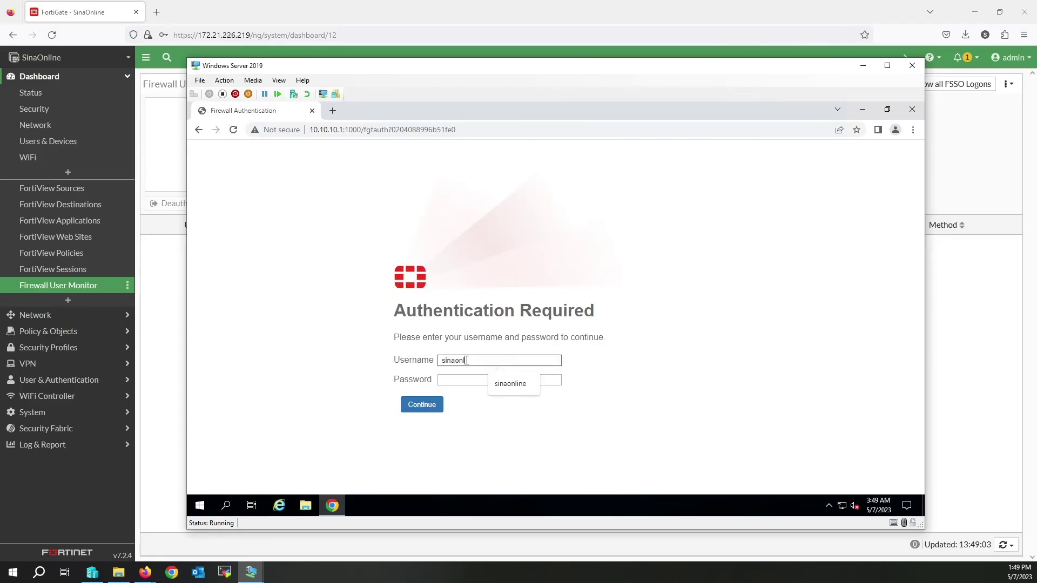
{"action": "type", "text": "ine"}
{"action": "key", "text": "Tab"}
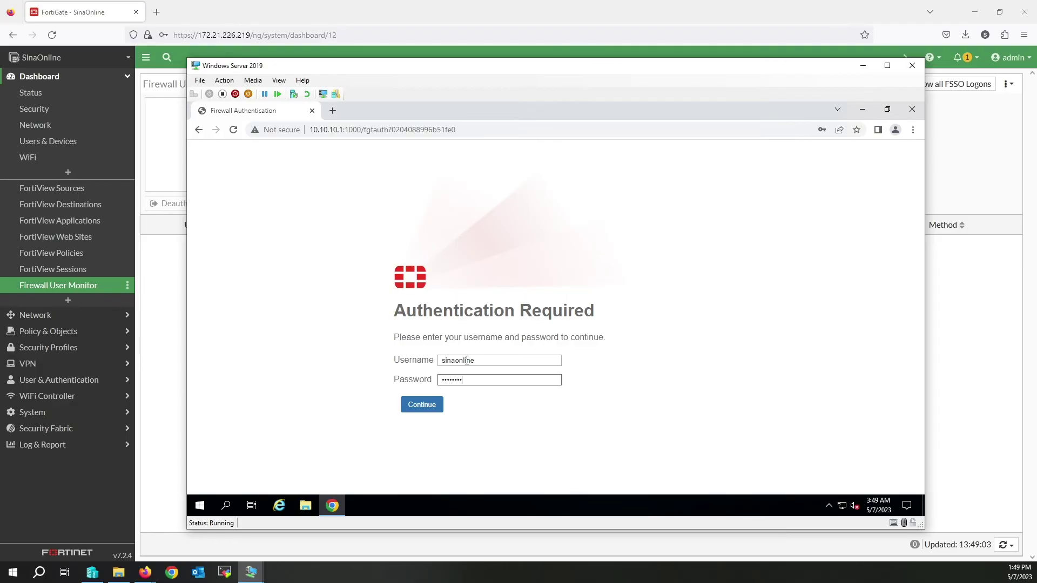
{"action": "left_click", "coordinate": [422, 406]}
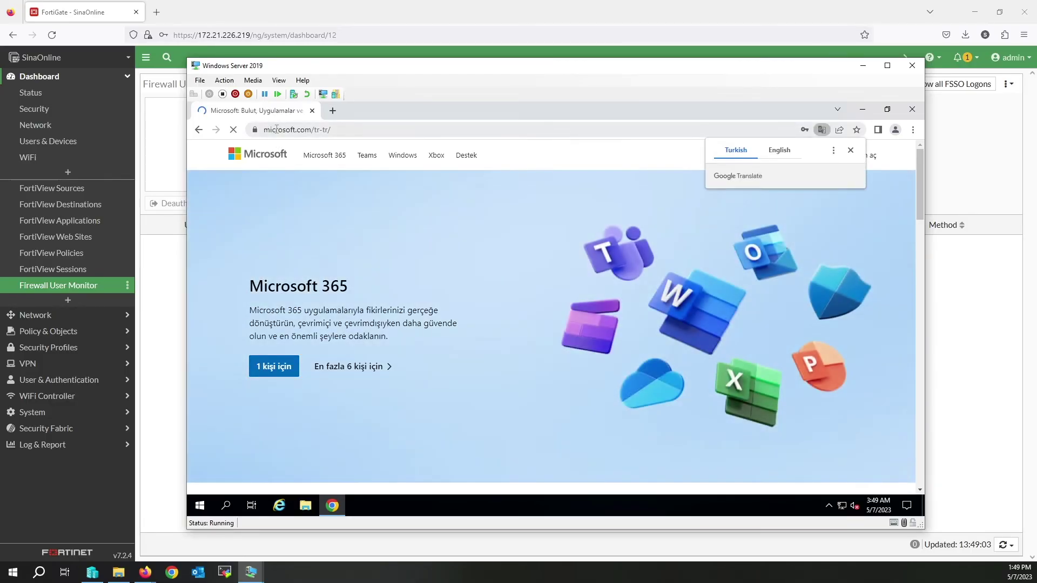
{"action": "left_click", "coordinate": [276, 129]}
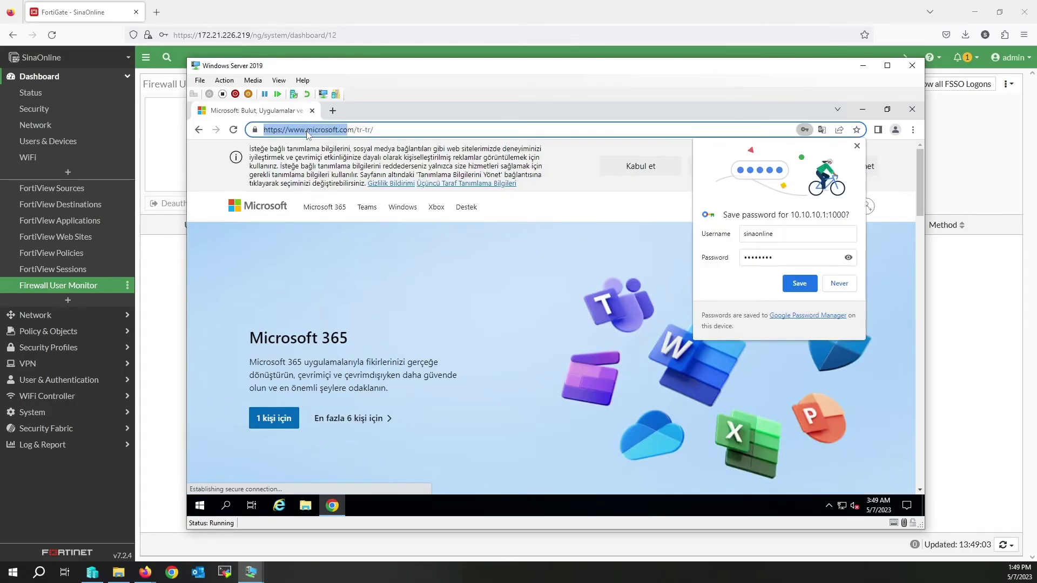
{"action": "left_click", "coordinate": [362, 130]}
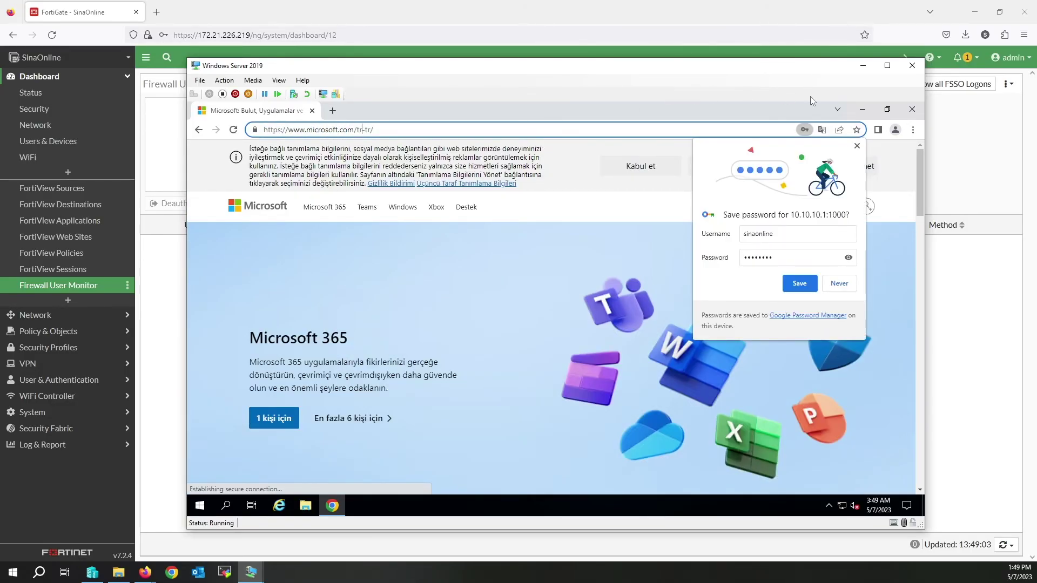
Step: Close the VM window and reopen Firewall User Monitor to see the user at 10.10.10.2
{"action": "left_click", "coordinate": [914, 69]}
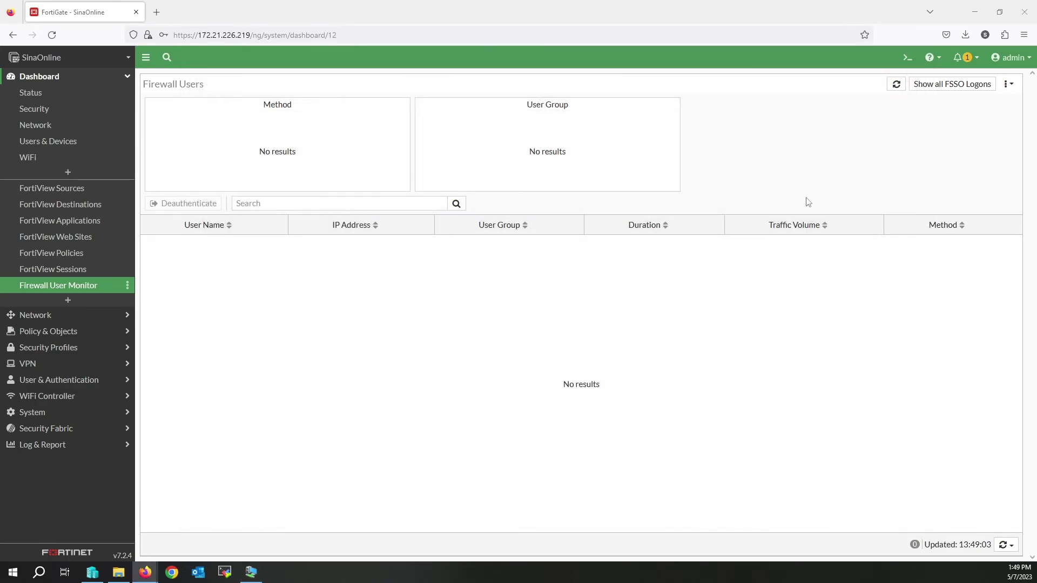
{"action": "left_click", "coordinate": [63, 274]}
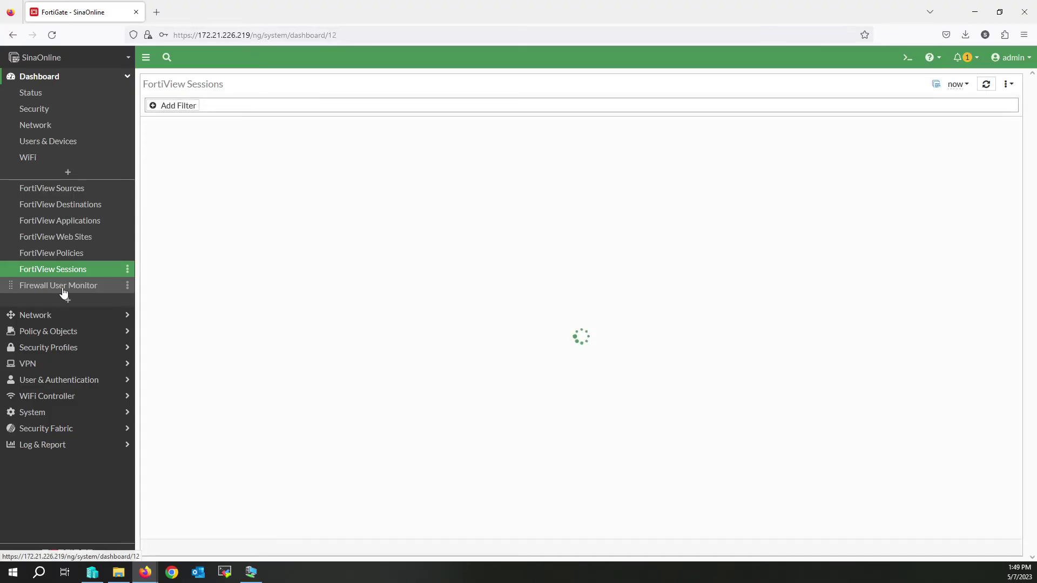
{"action": "left_click", "coordinate": [63, 290]}
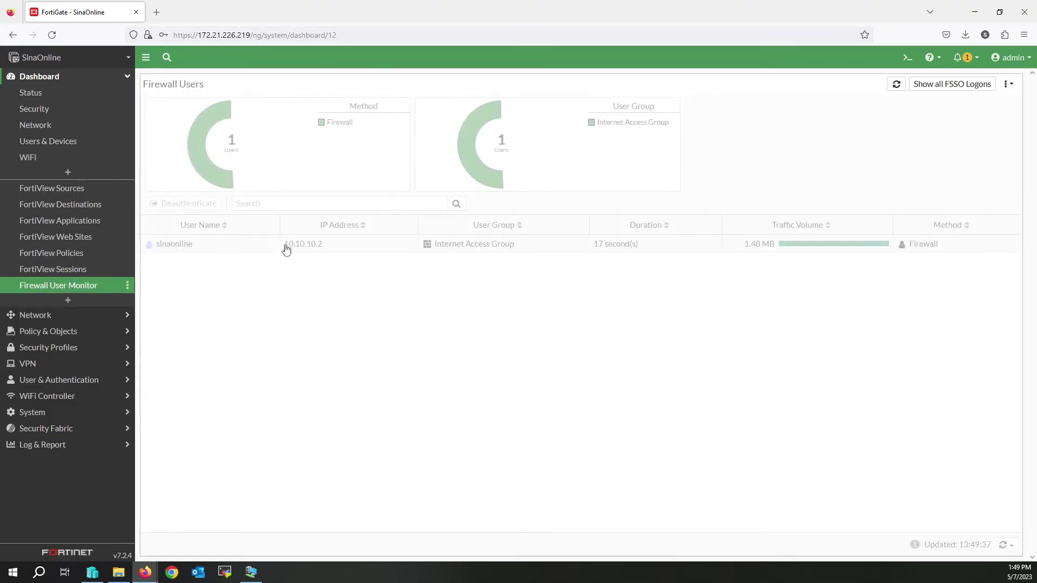